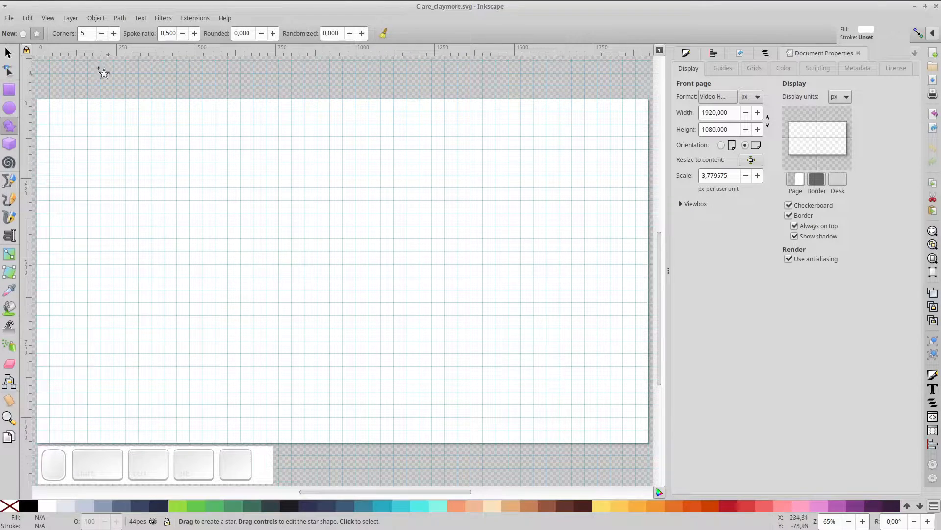
Draw a six-cornered regular polygon about 279 × 322 px, point up, near the page's centre with snapping enabled, and give it a black stroke
click(113, 33)
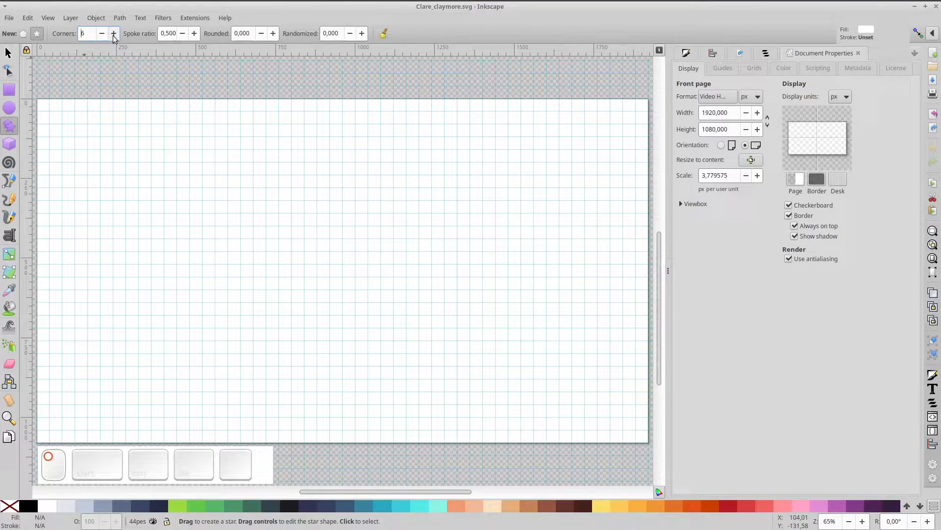
click(23, 34)
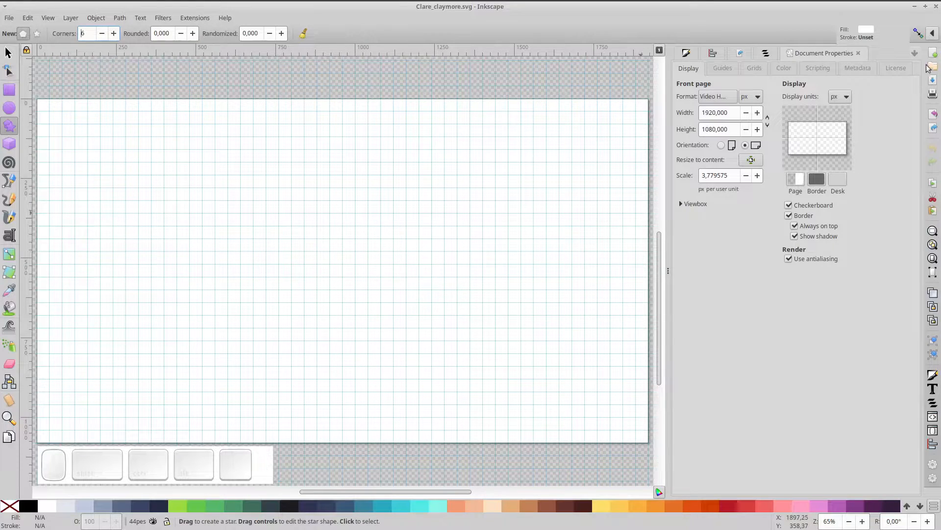
click(918, 33)
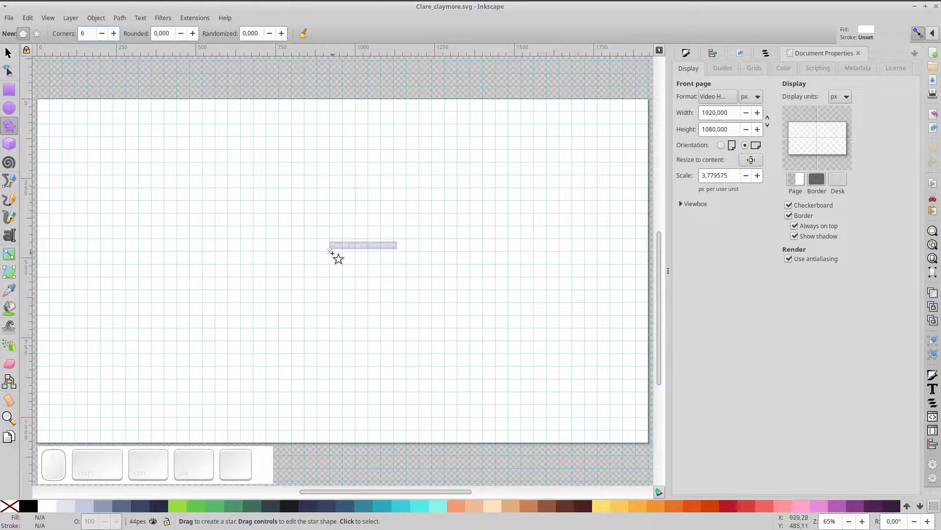
drag(329, 251, 330, 201)
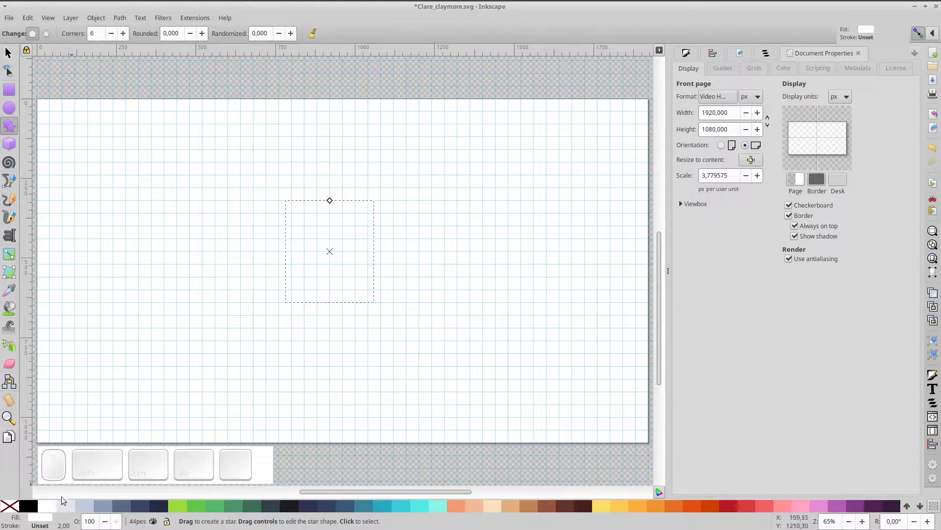
shift+click(28, 508)
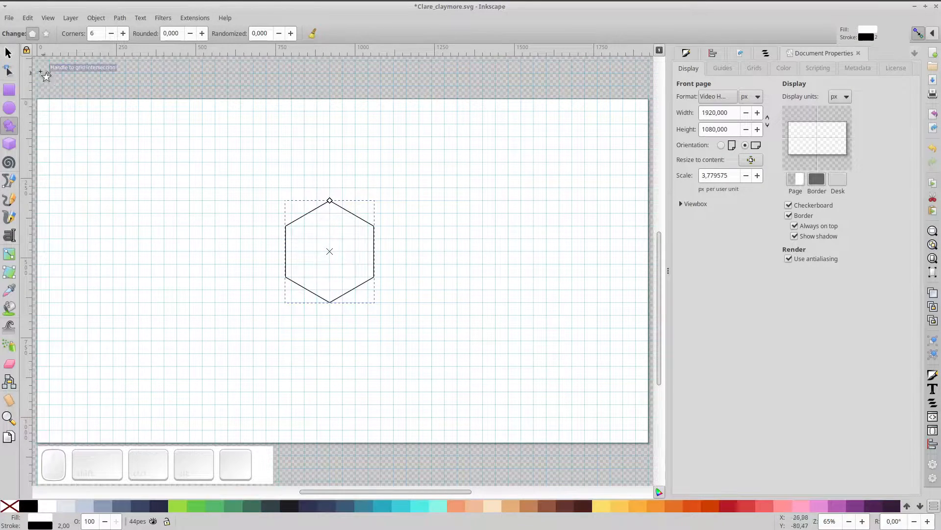
Duplicate the hexagon, move the copy horizontally to the right part of the page and rotate it 90° clockwise
click(8, 52)
key(ctrl+d)
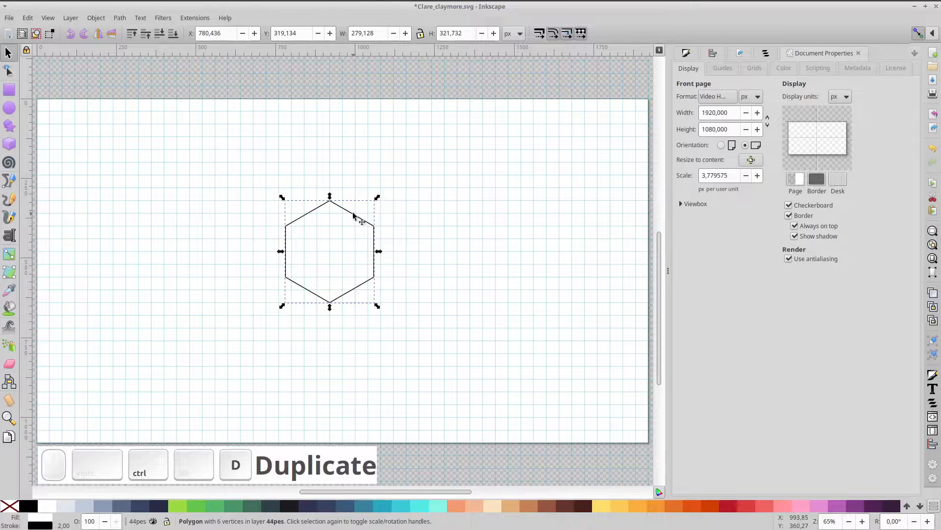
drag(356, 219, 564, 206)
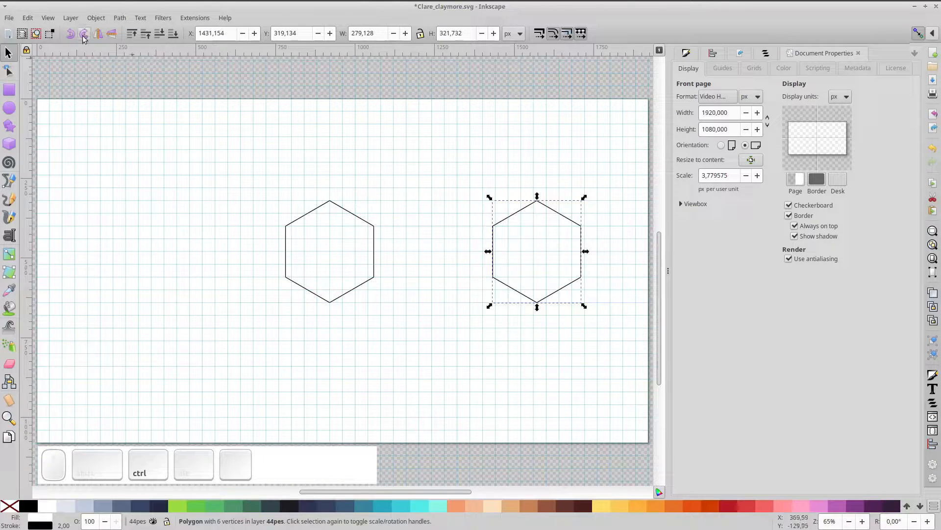
click(84, 35)
Set the original hexagon's corner rounding to 0.100 and fill it with light blue-grey (192, 203, 220)
click(330, 206)
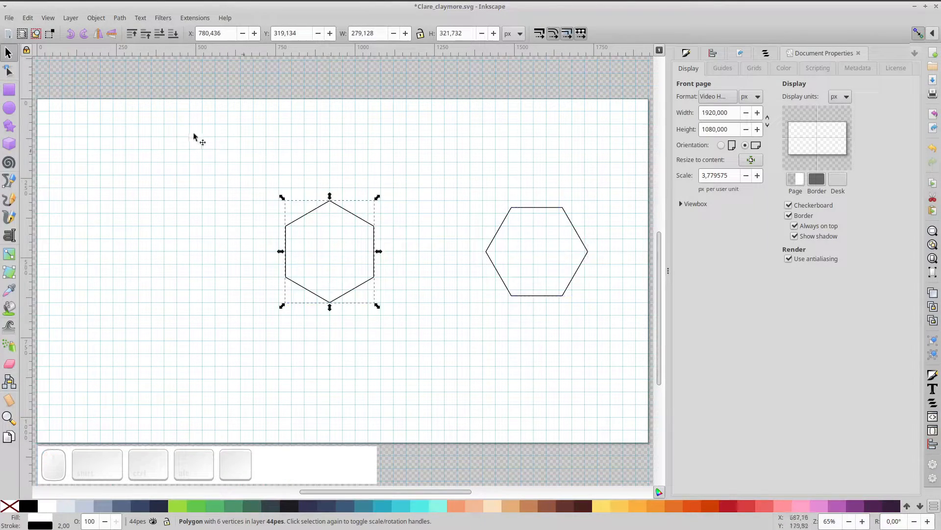
click(10, 126)
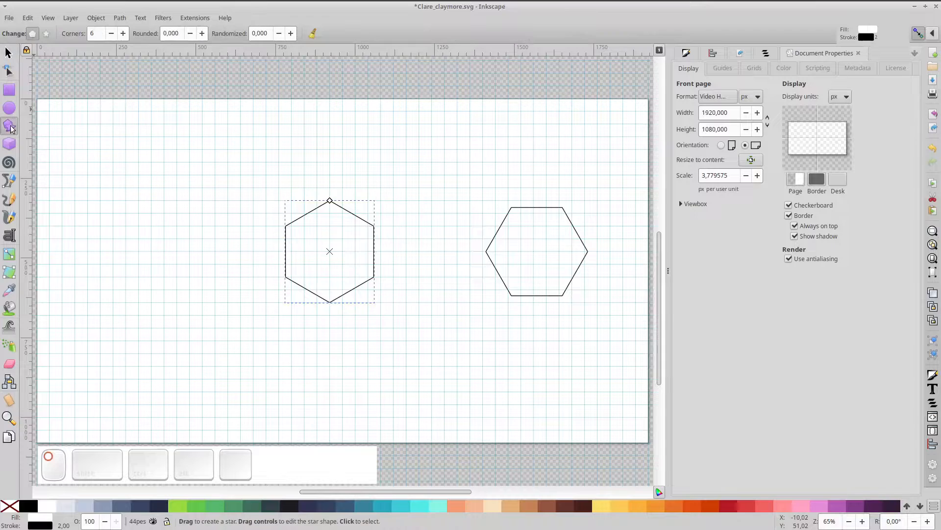
click(202, 33)
click(202, 33)
click(202, 33)
click(202, 33)
click(202, 33)
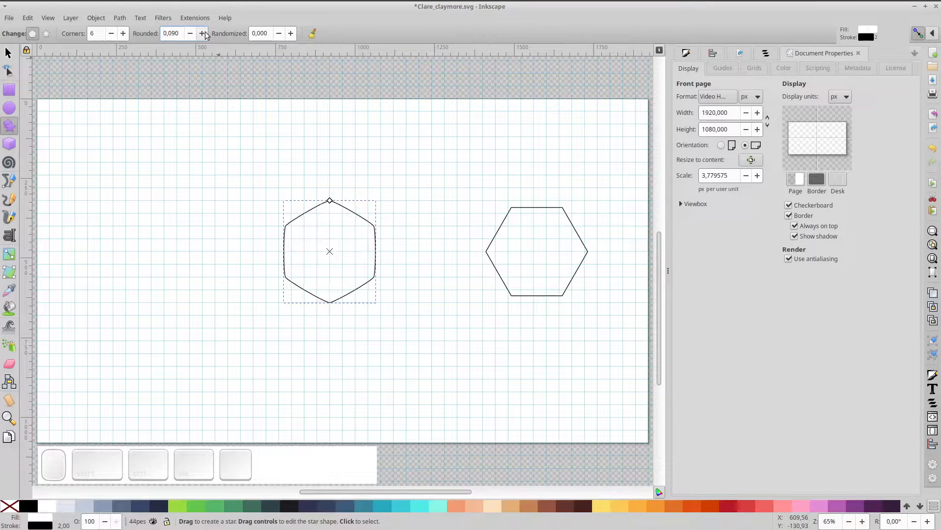
click(202, 33)
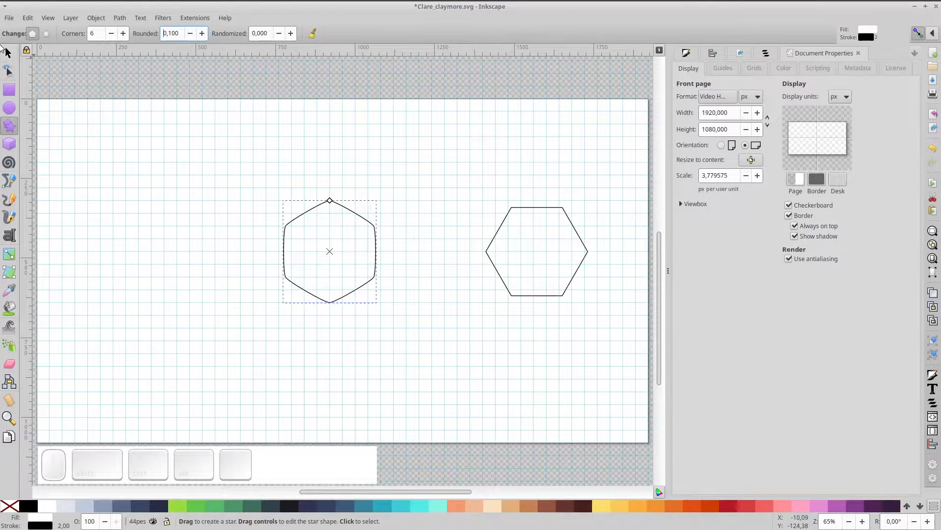
click(89, 510)
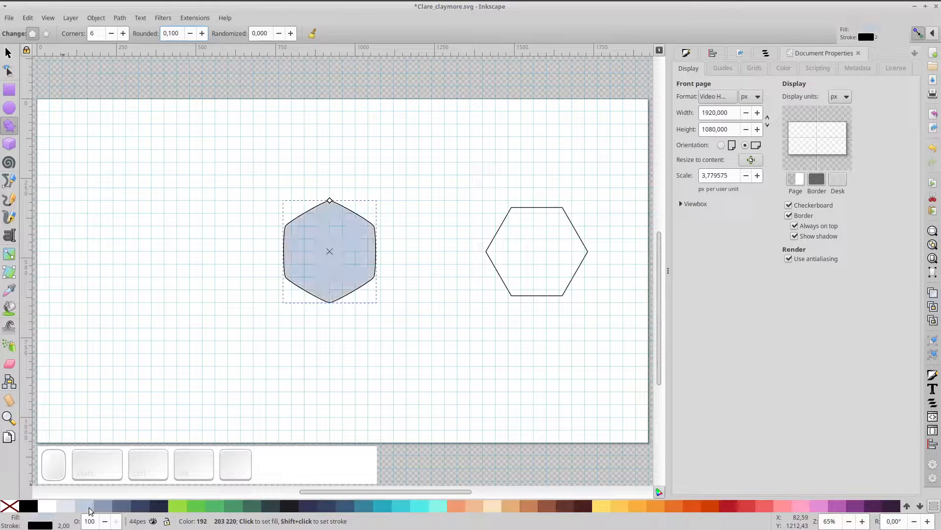
Convert the blue-grey hexagon to a path and move its three top nodes straight up by 200 px
click(118, 18)
click(124, 31)
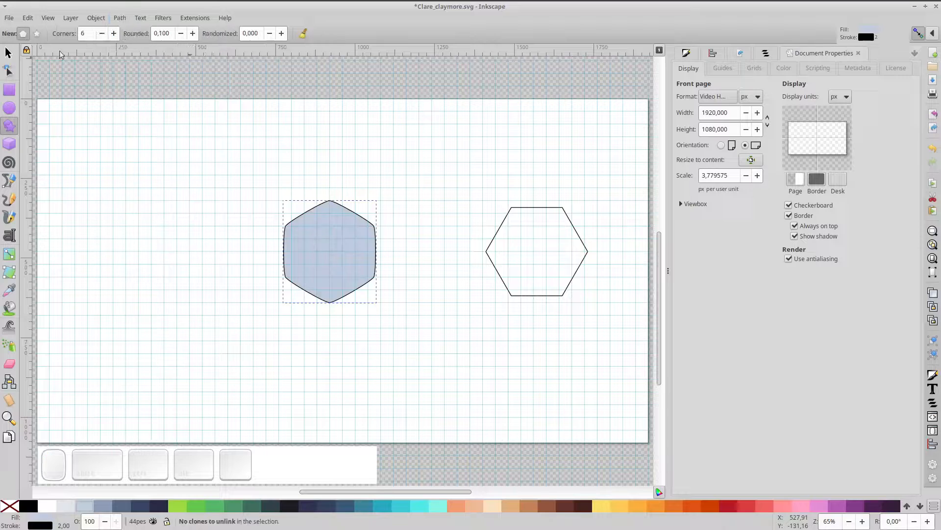
click(8, 71)
drag(241, 161, 389, 226)
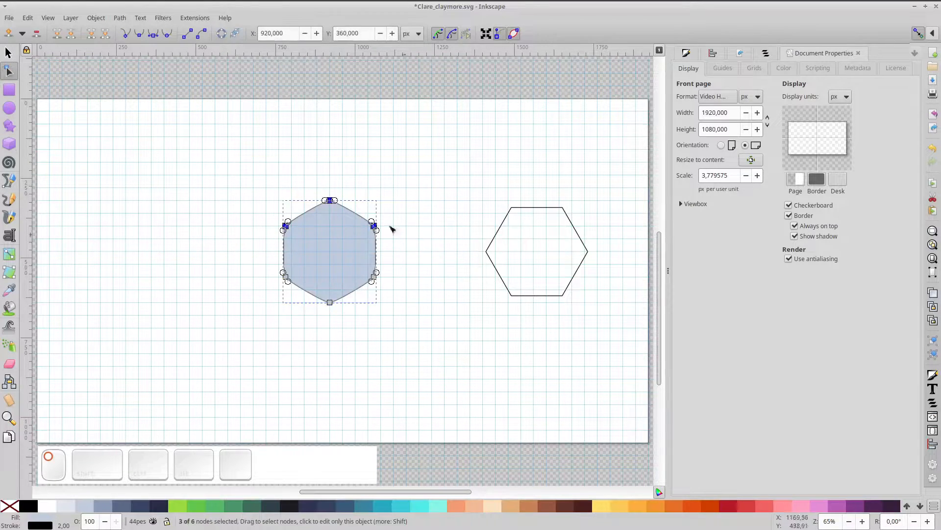
drag(329, 200, 333, 138)
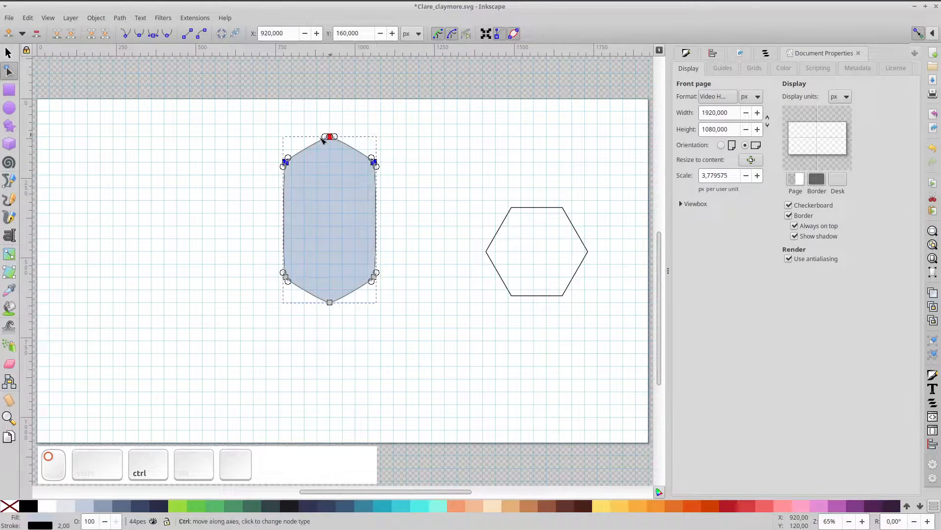
Narrow the shape's upper end by moving its upper-left and upper-right nodes inward 60 px each
drag(248, 139, 300, 189)
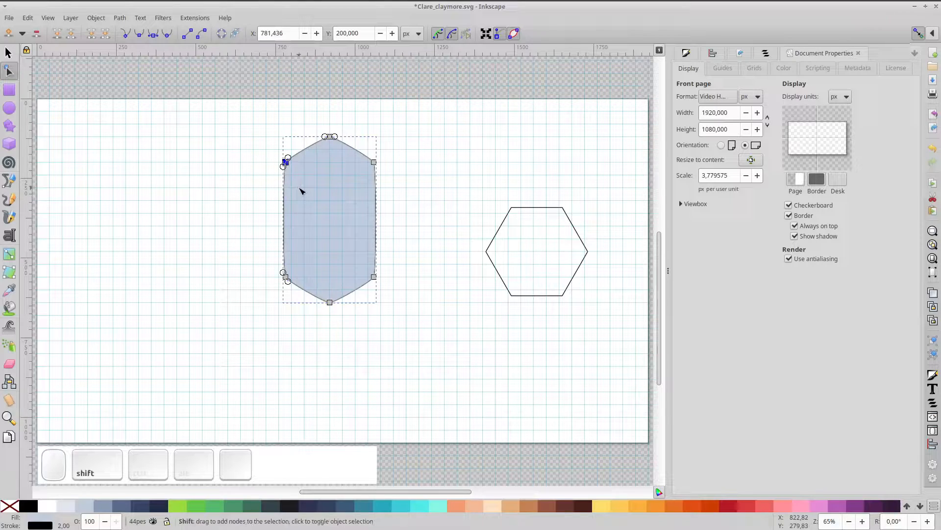
key(shift+Right)
key(shift+Right)
key(shift+Right)
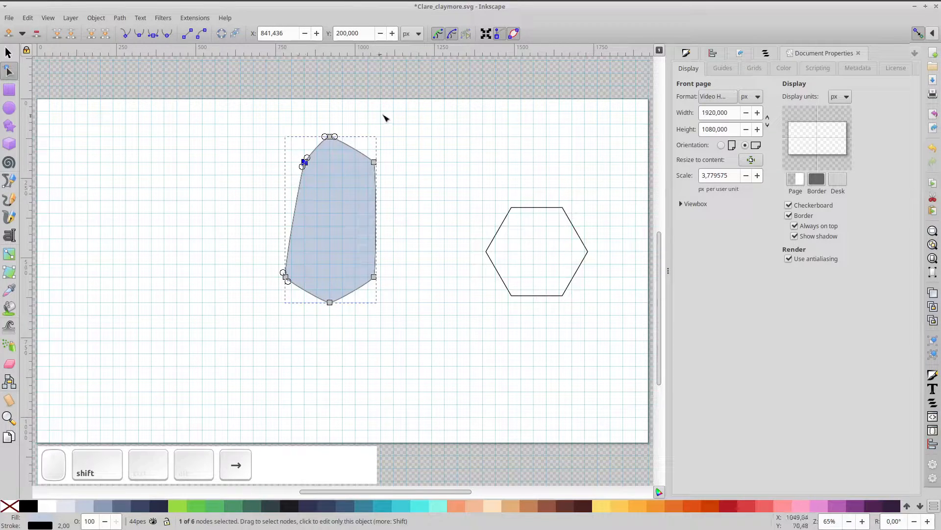
drag(363, 119, 411, 206)
key(shift+Left)
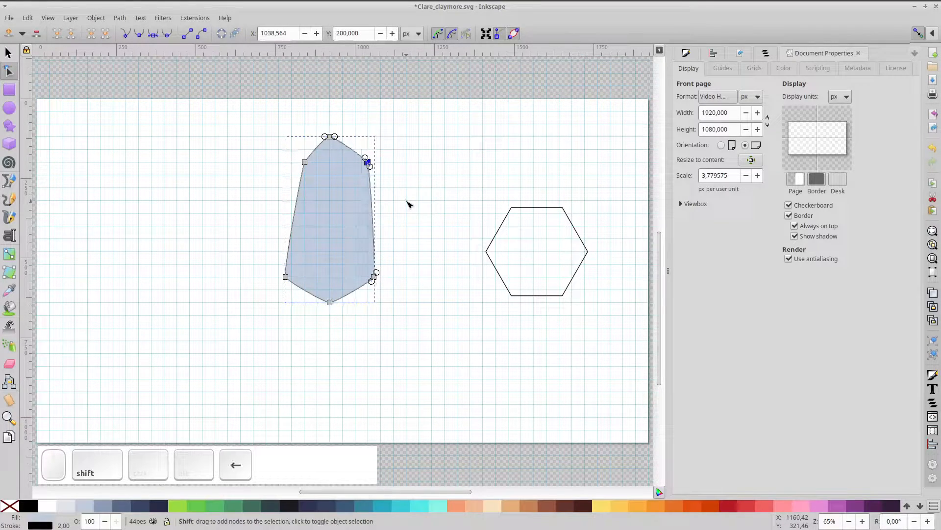
key(shift+Left)
key(shift+Left)
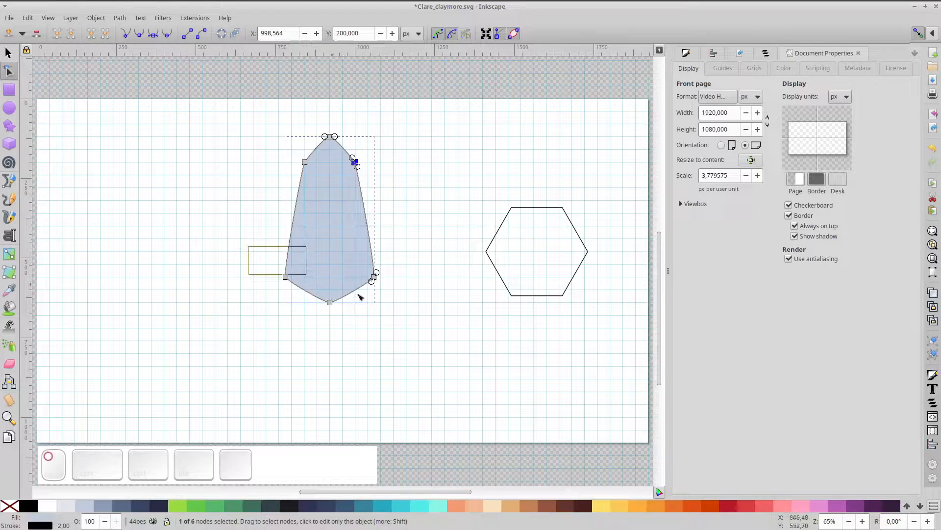
Lengthen the shape by moving its three bottom nodes straight down to Y 960 px
drag(360, 296, 417, 326)
key(shift+Down)
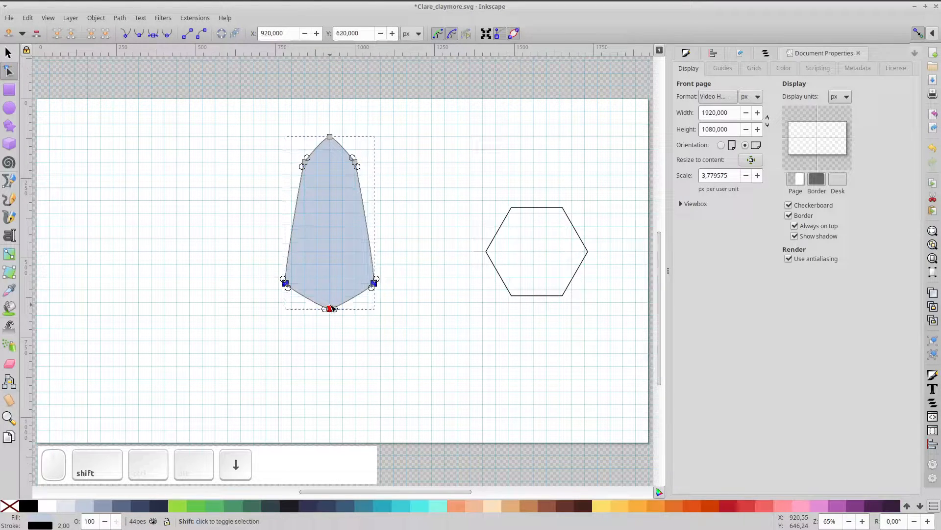
key(shift+Down)
key(shift+Down)
key(shift+Down)
key(shift+Down)
key(shift+Down)
key(shift+Down)
key(shift+Down)
key(shift+Down)
key(shift+Down)
key(shift+Down)
key(shift+Down)
key(shift+Down)
key(shift+Down)
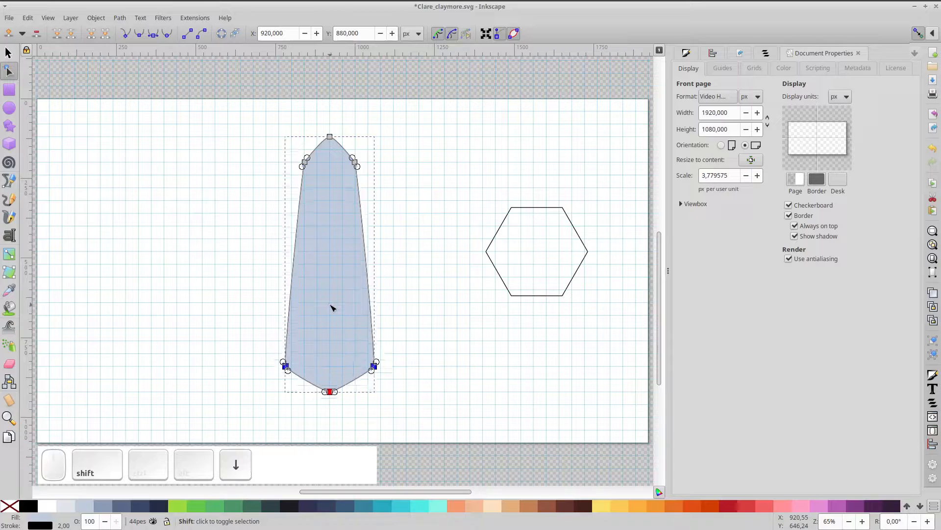
key(shift+Down)
key(shift+Down)
key(shift+Down)
key(shift+Down)
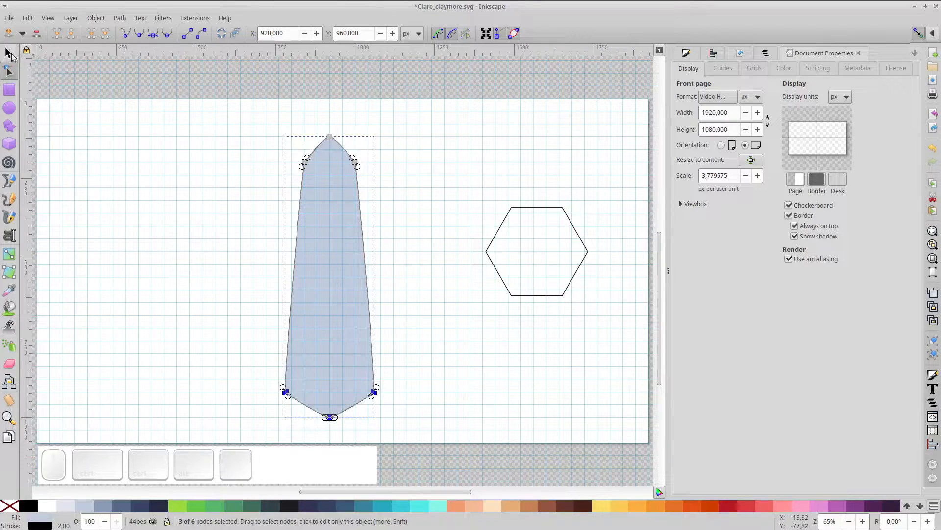
Scale the blue-grey shape about its centre to about 127 × 400 px, and raise its three top nodes to Y about 19 px
click(9, 53)
drag(376, 134, 354, 157)
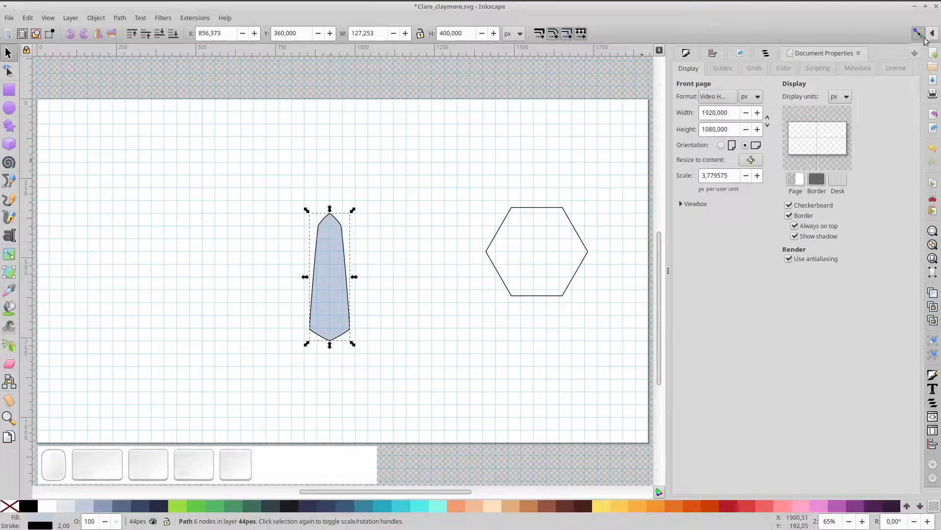
double_click(327, 260)
drag(270, 192, 381, 246)
key(shift+Up)
key(shift+Up)
key(shift+Up)
key(shift+Up)
key(shift+Up)
key(shift+Up)
key(shift+Up)
key(shift+Up)
key(shift+Up)
key(shift+Up)
key(shift+Up)
key(shift+Up)
key(shift+Up)
key(shift+Up)
key(shift+Up)
key(shift+Up)
key(shift+Up)
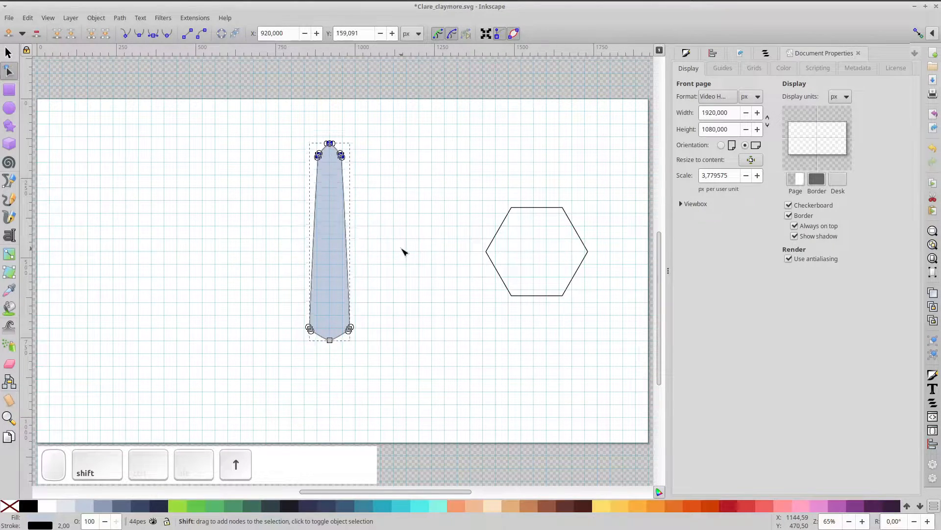
key(shift+Up)
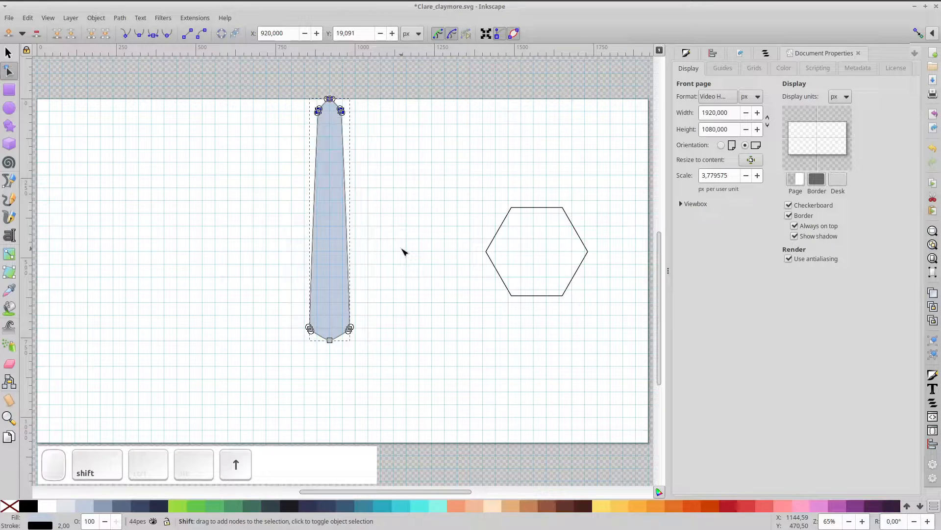
click(8, 52)
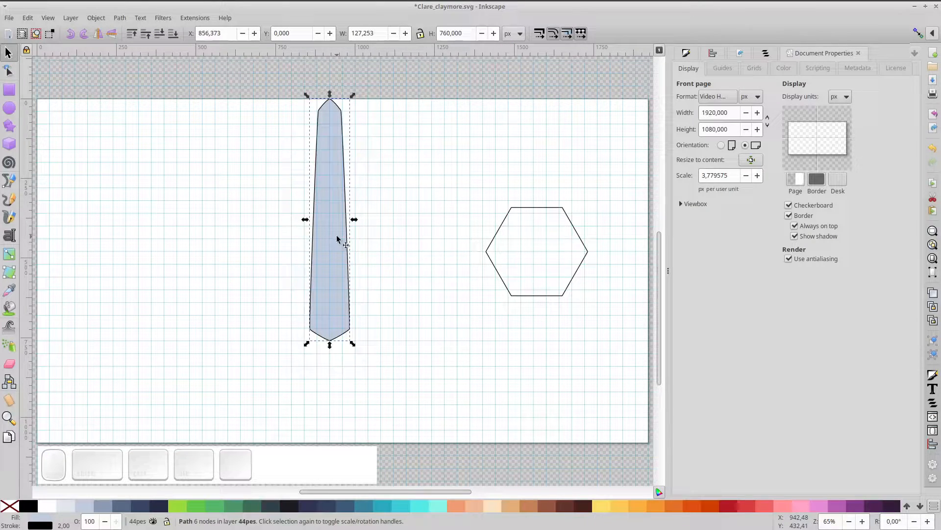
Taper the tip by moving the upper-left and upper-right nodes inward 6 px each, to X about 893 and 947 px
double_click(336, 145)
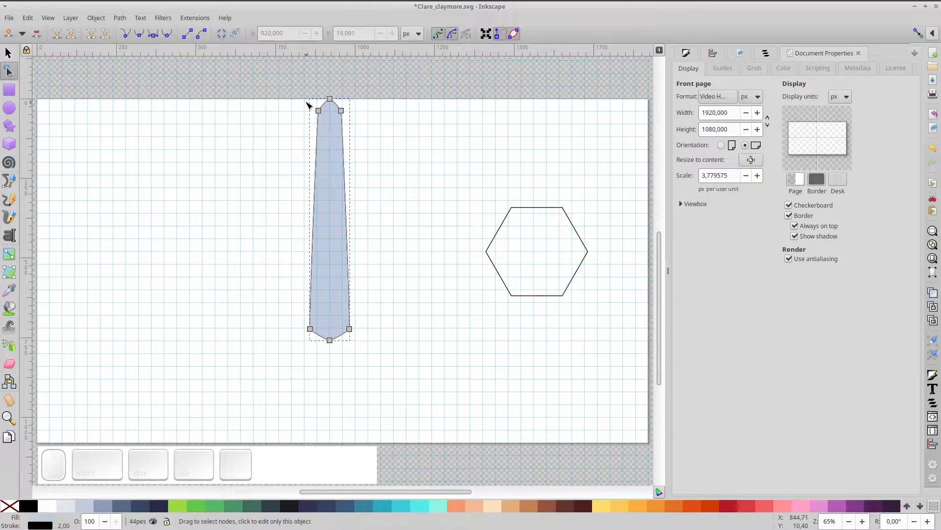
drag(305, 101, 325, 126)
key(Right)
key(Right)
key(Right)
key(Right)
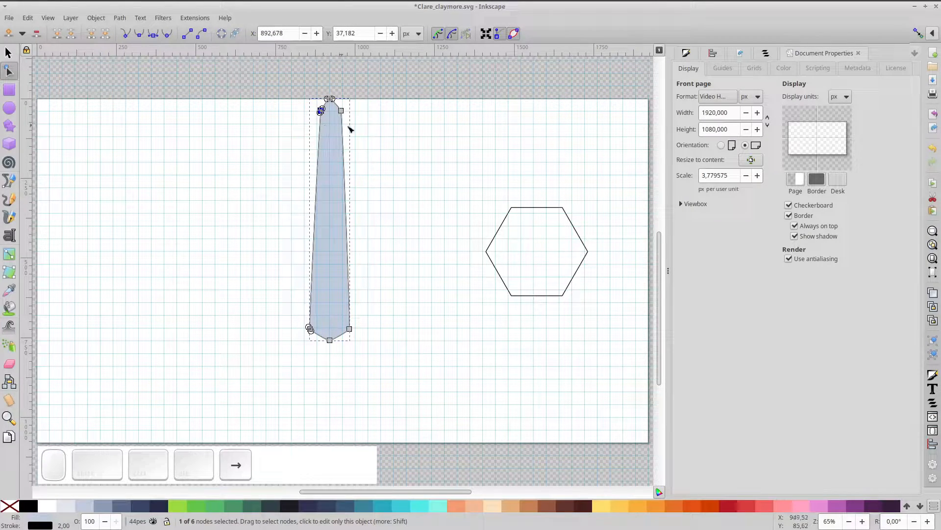
drag(350, 129, 333, 103)
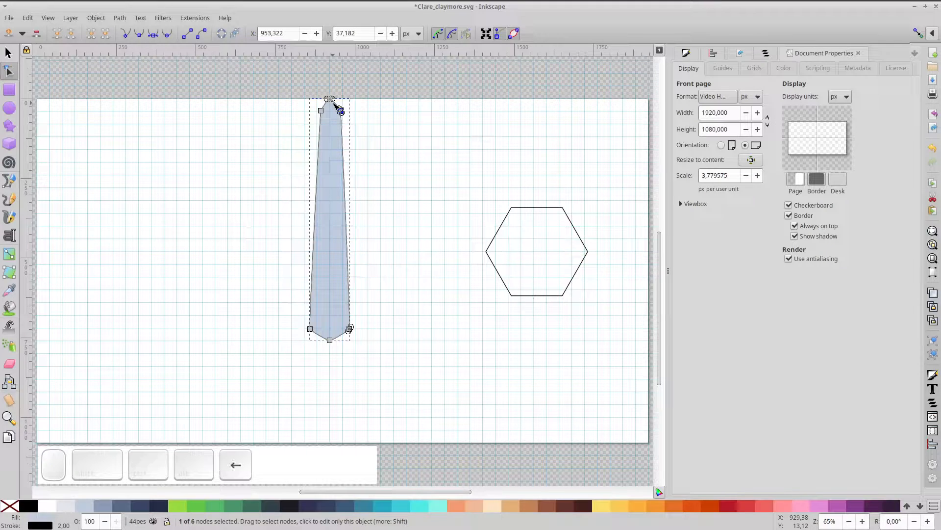
key(Left)
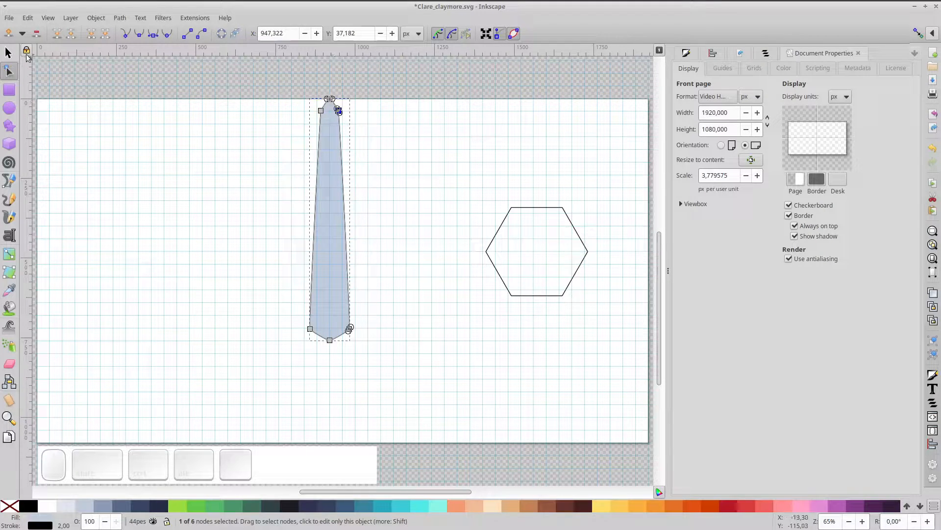
Move the blade shape straight down about 113 px, and raise its three top nodes by 84 px to make it 844 px tall
click(10, 53)
drag(335, 160, 330, 198)
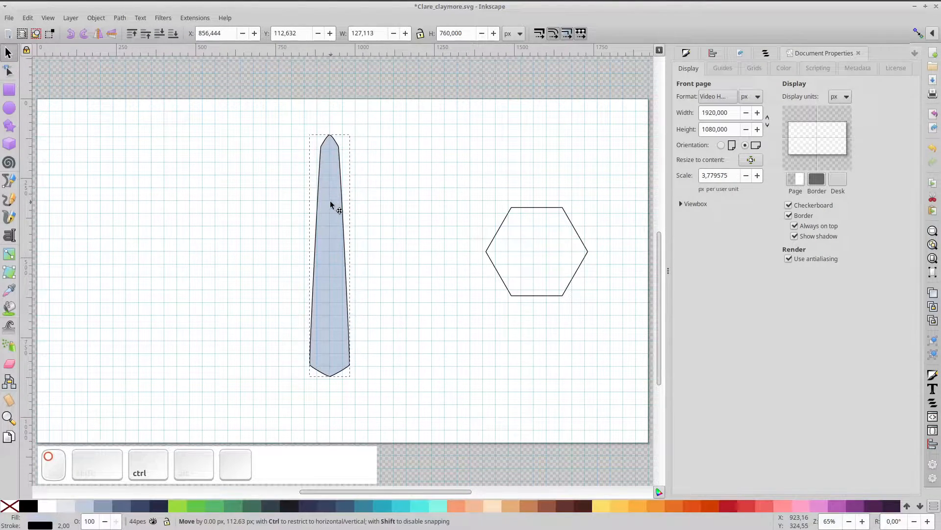
double_click(330, 199)
drag(297, 121, 374, 168)
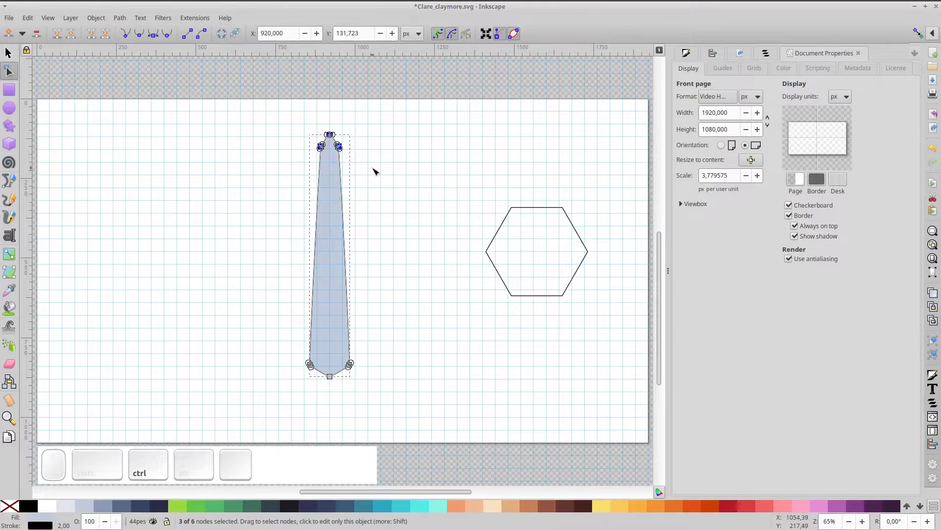
key(Up)
key(Up)
key(Up)
key(Up)
key(Up)
key(Up)
key(Up)
key(Up)
key(Up)
key(Up)
key(Up)
key(Up)
key(Up)
key(Up)
key(Up)
key(Up)
key(Up)
key(Up)
key(Up)
key(Up)
key(Up)
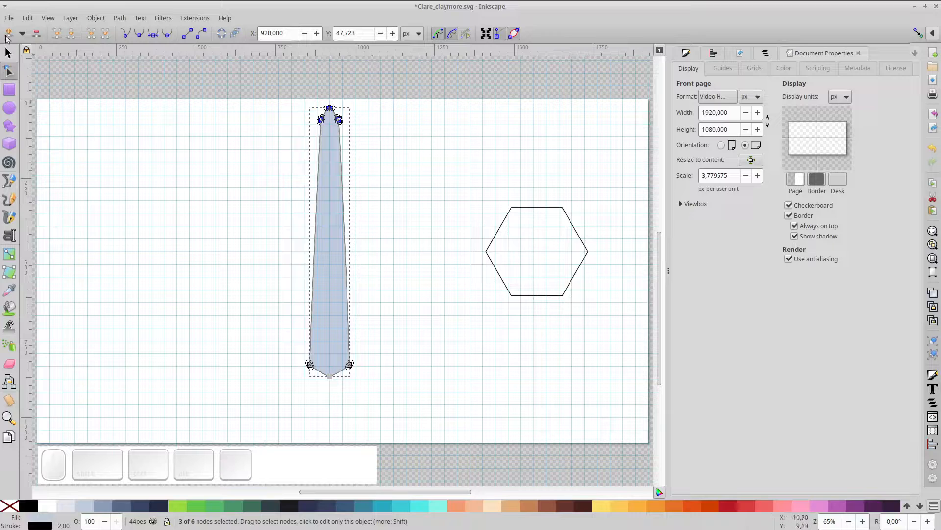
key(s)
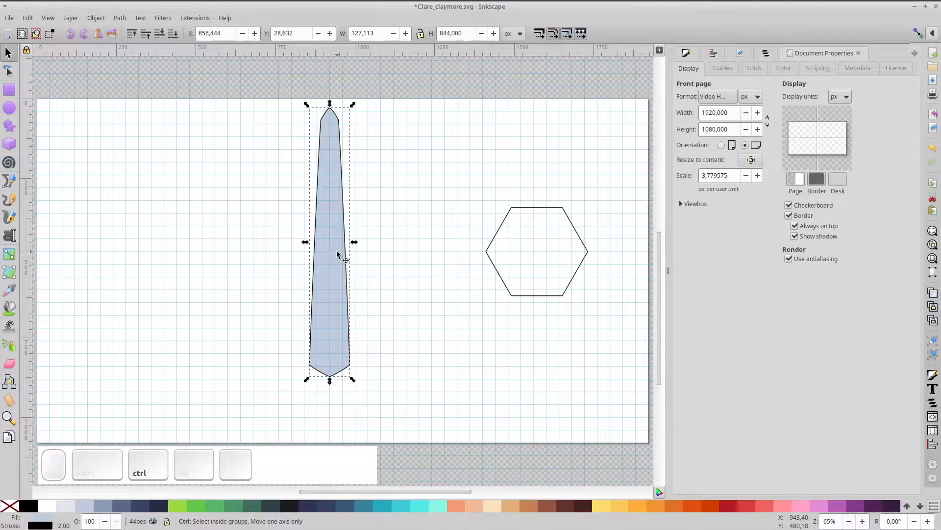
Move the blade shape straight down to Y about 67 px and duplicate it in place
scroll(337, 254, up, 1)
drag(330, 240, 330, 255)
key(ctrl+d)
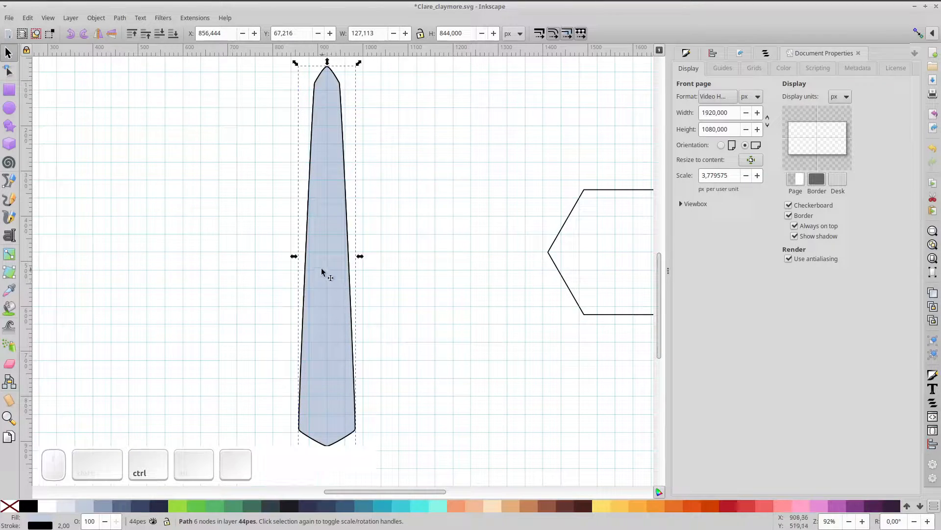
Offset the duplicated blade about 11 px to the right and 6 px up from the original
drag(323, 269, 329, 270)
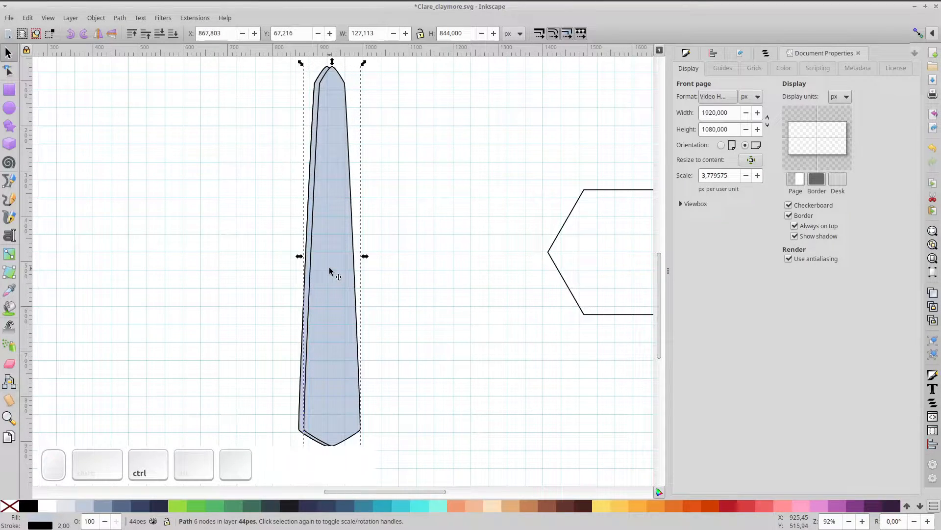
key(Up)
key(Up)
key(Up)
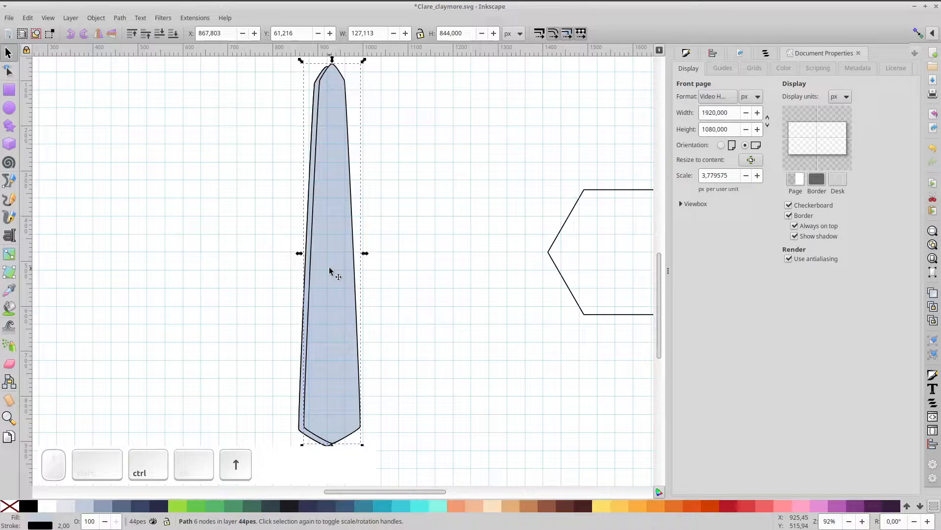
Subtract the offset copy from the blade copy beneath it, and make the resulting edge highlight white with no outline
scroll(316, 243, up, 3)
shift+click(314, 243)
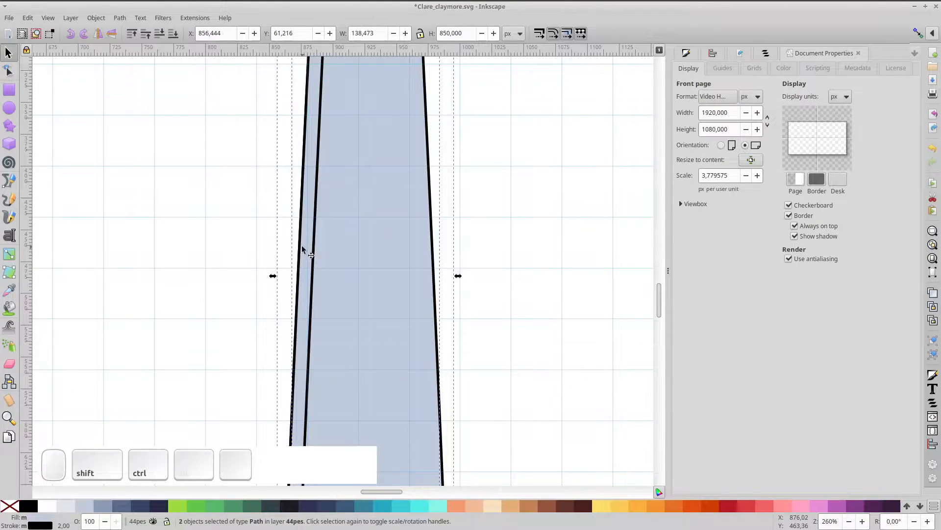
key(ctrl+KP_Subtract)
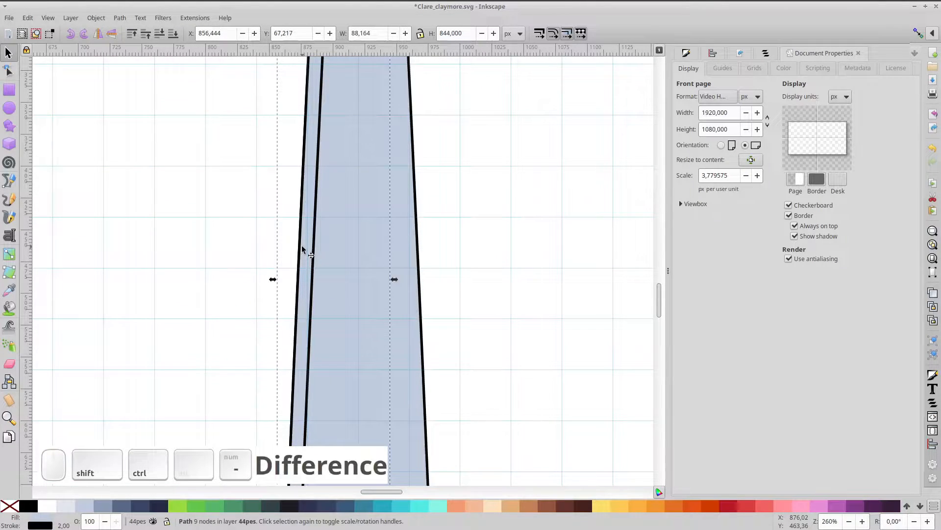
click(46, 506)
shift+click(16, 507)
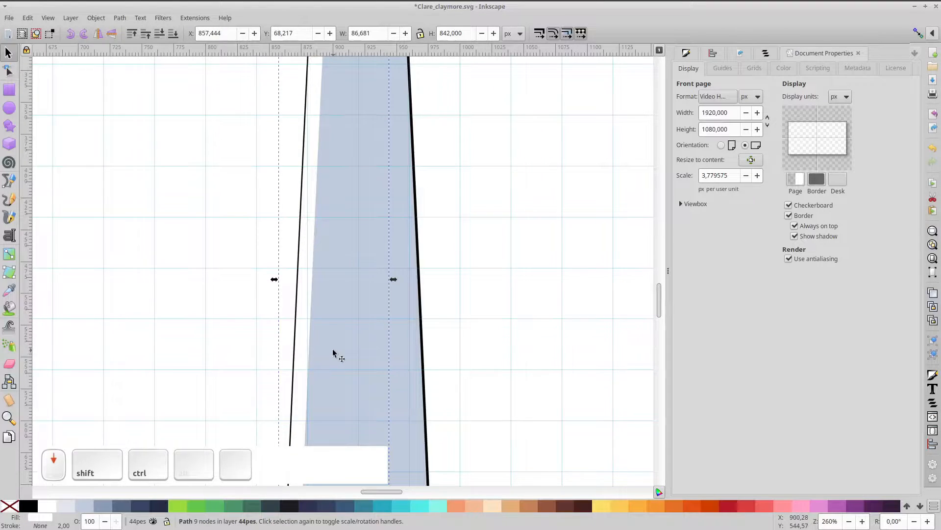
Duplicate the blade as an unfilled outline, and make one more filled copy of the blade in place
scroll(333, 350, down, 3)
drag(429, 352, 526, 324)
click(462, 314)
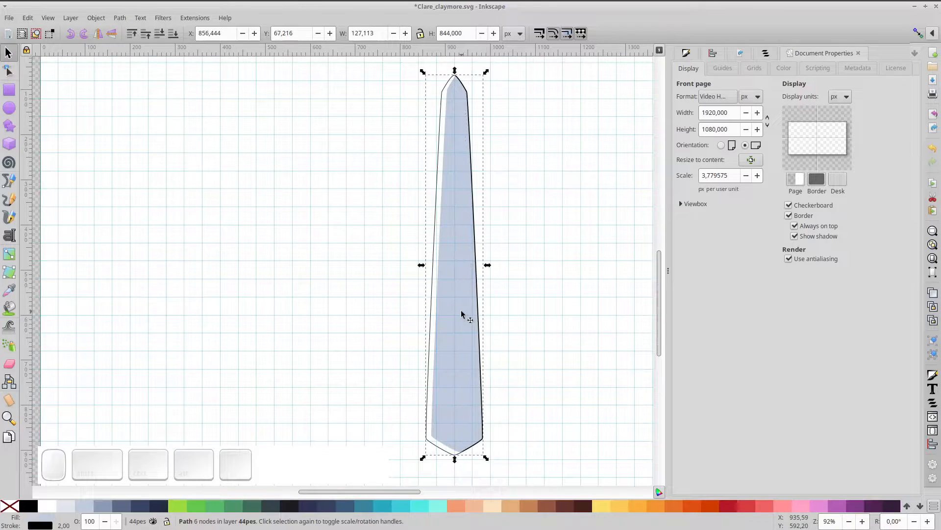
key(ctrl+d)
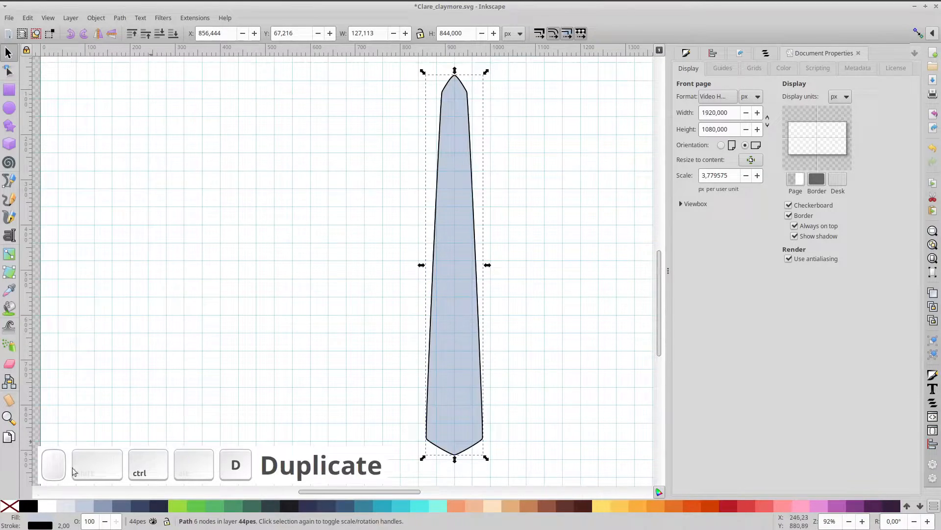
click(9, 505)
key(ctrl+d)
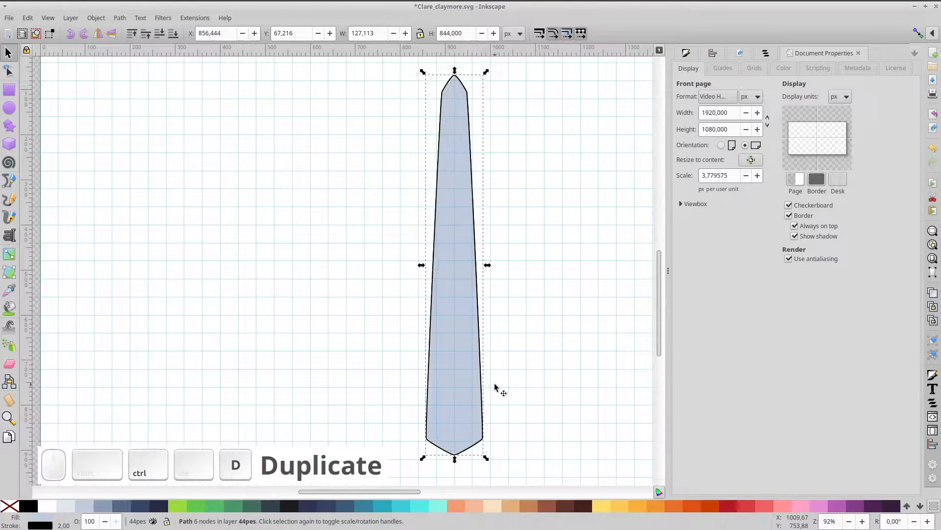
Cut the filled blade copy down to its right half, closed by a straight segment along the centre line
click(8, 70)
drag(392, 68, 463, 476)
click(94, 37)
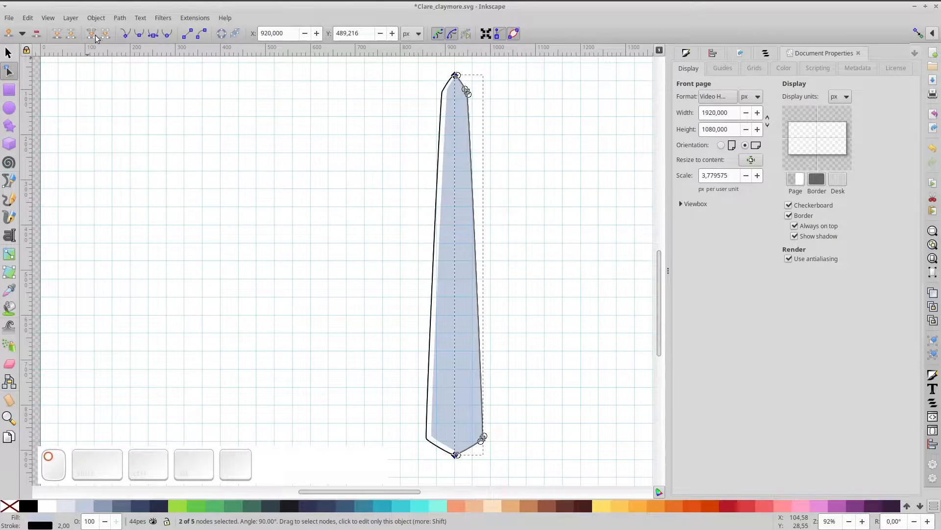
click(8, 53)
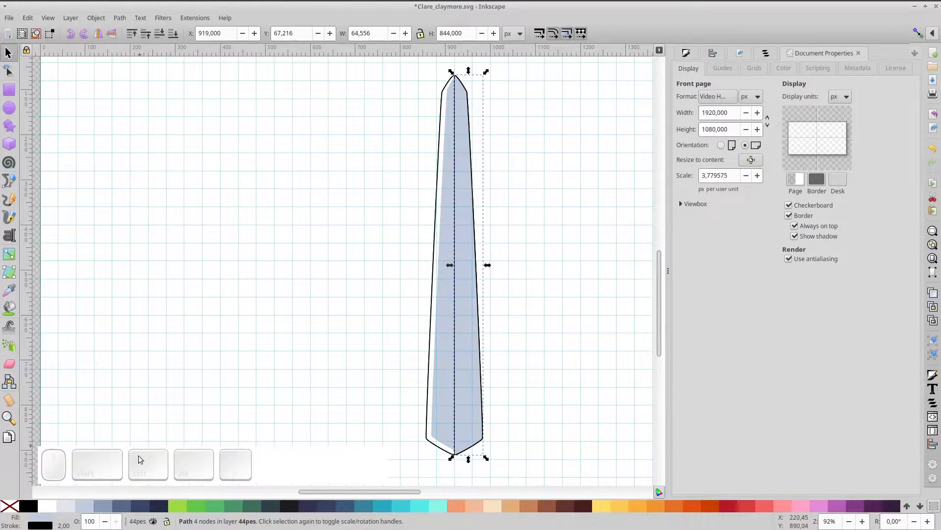
Fill the blade's right half with dark slate blue and the full base blade with medium blue-grey
click(121, 505)
click(442, 418)
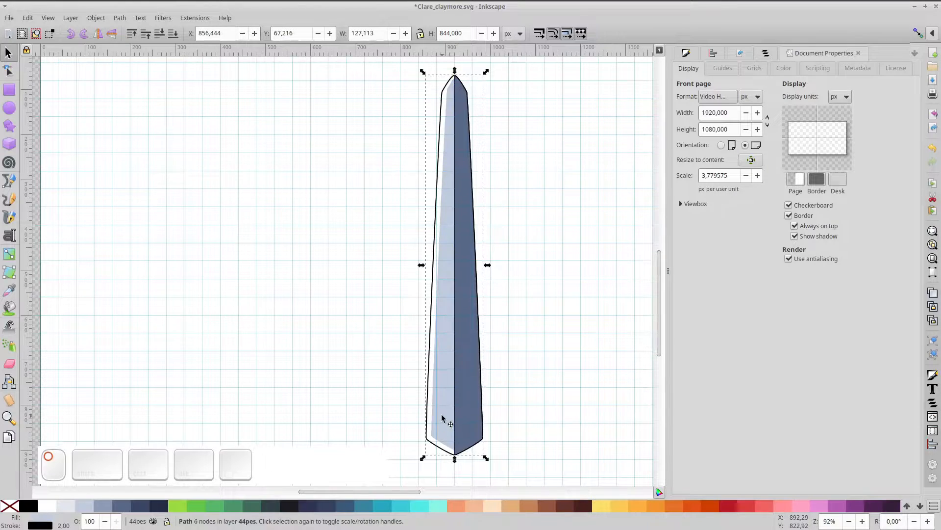
click(102, 505)
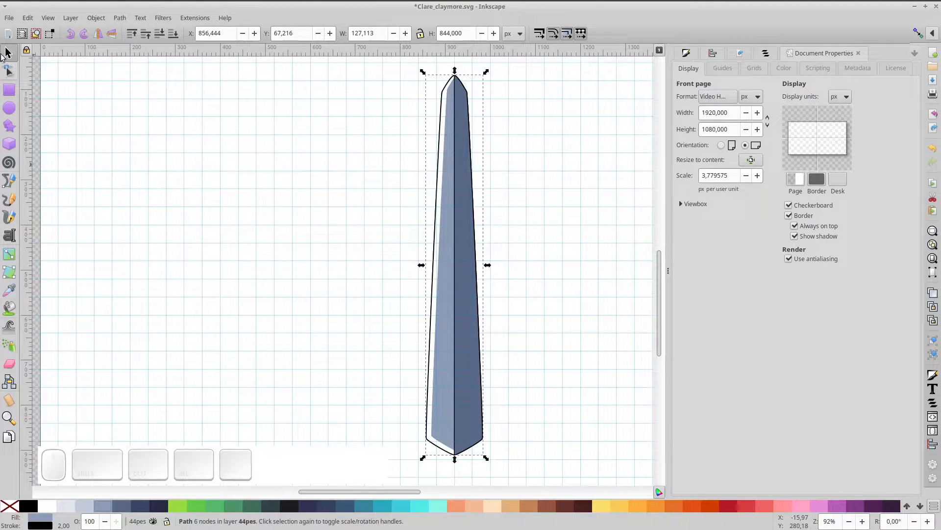
Group all the blade parts and scale the group about its centre to about 97 × 642 px
drag(395, 62, 543, 470)
key(ctrl+g)
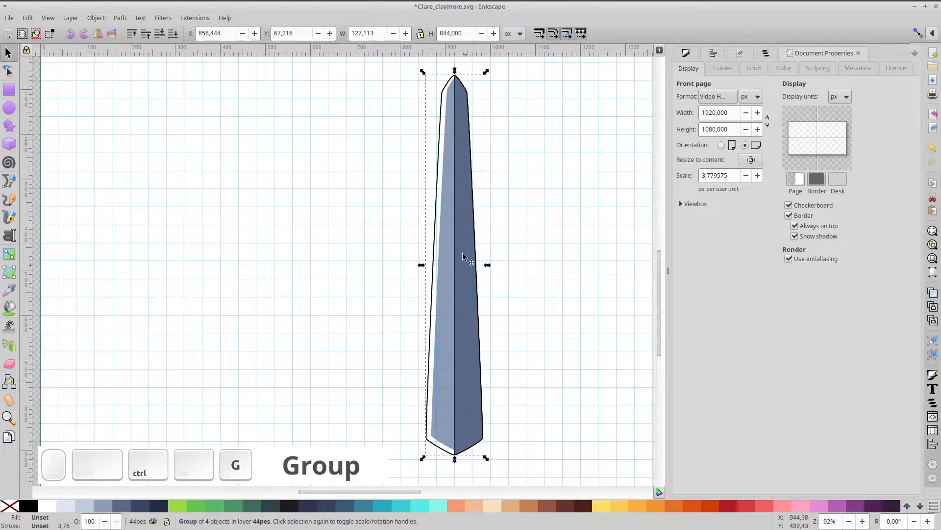
drag(486, 72, 479, 118)
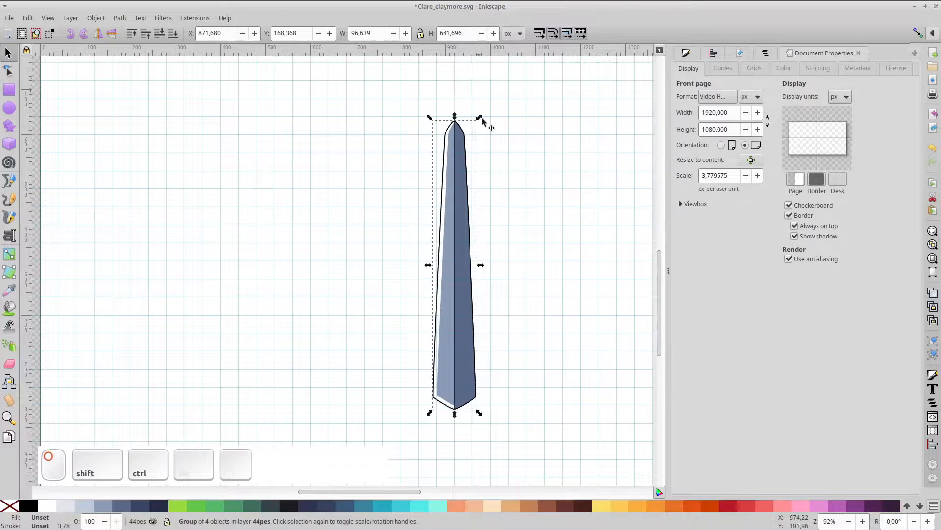
Move the spare hexagon onto the blade, raise it above the blade, and remove its fill
scroll(516, 243, down, 1)
drag(516, 242, 423, 207)
click(566, 176)
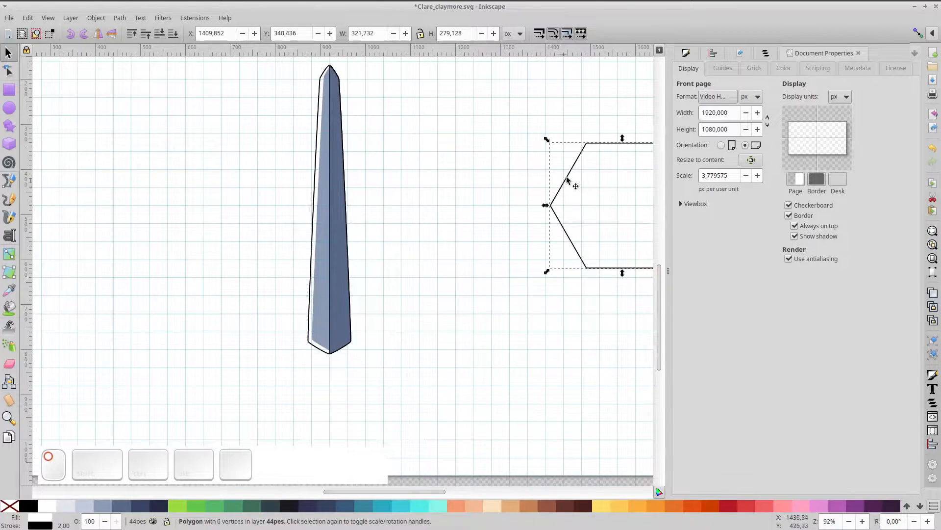
drag(565, 177, 265, 221)
click(133, 35)
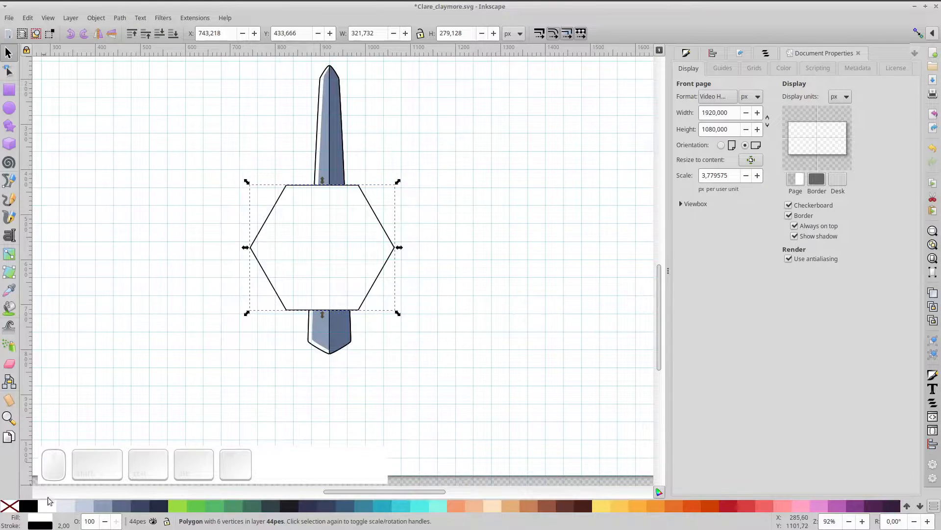
click(10, 506)
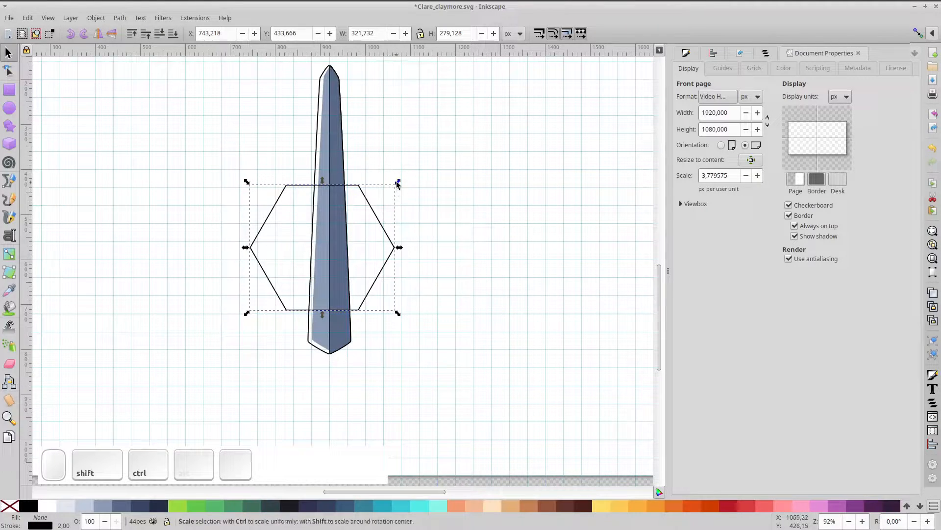
Scale the hexagon about its centre to about 88 × 77 px and centre it horizontally on the blade group
drag(396, 181, 368, 262)
ctrl+scroll(342, 247, up, 3)
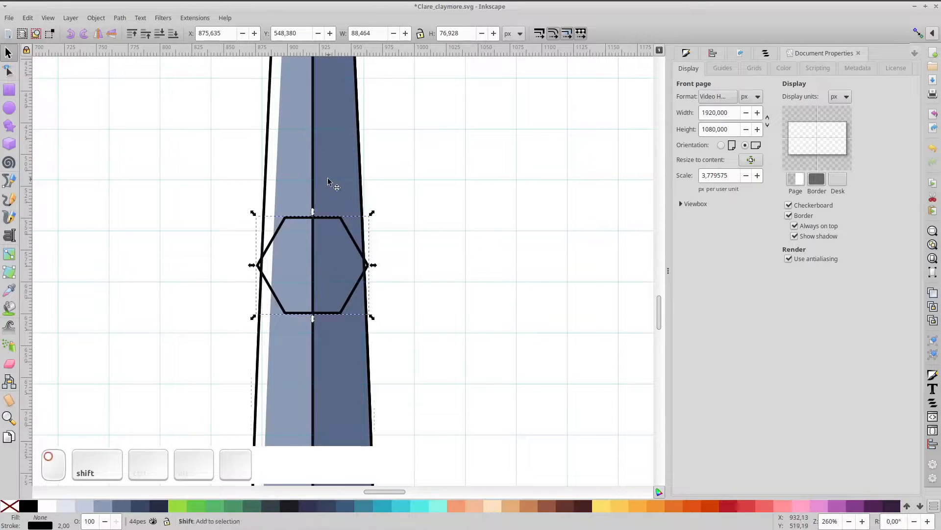
shift+click(330, 186)
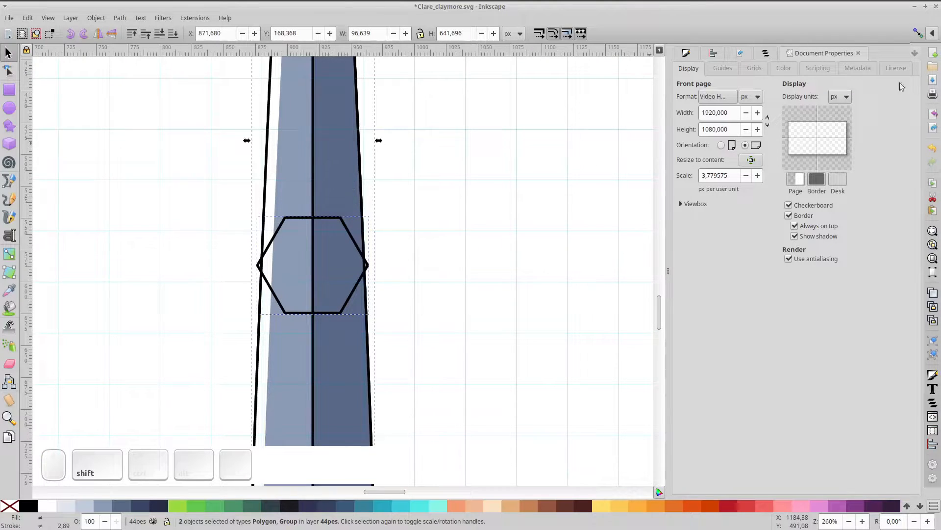
click(713, 54)
click(712, 132)
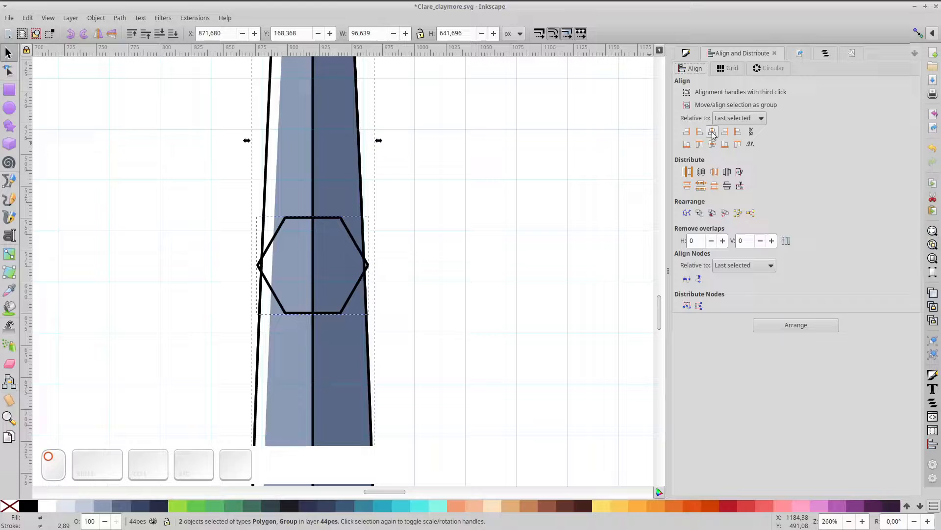
Select only the hexagon and scale it about its centre to about 34 × 30 px
click(587, 184)
click(338, 218)
drag(372, 213, 338, 234)
scroll(343, 243, up, 4)
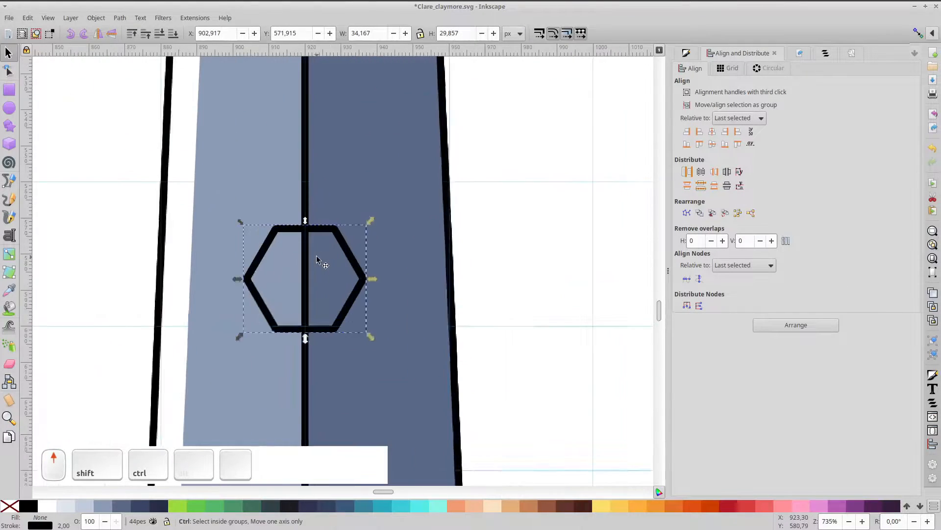
key(space)
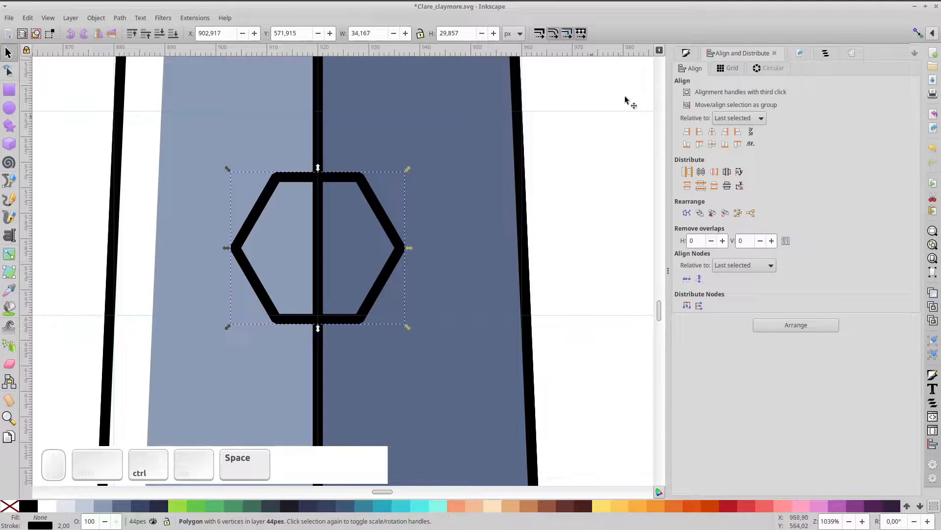
Set the hexagon's stroke width to 6 px
click(688, 54)
click(777, 70)
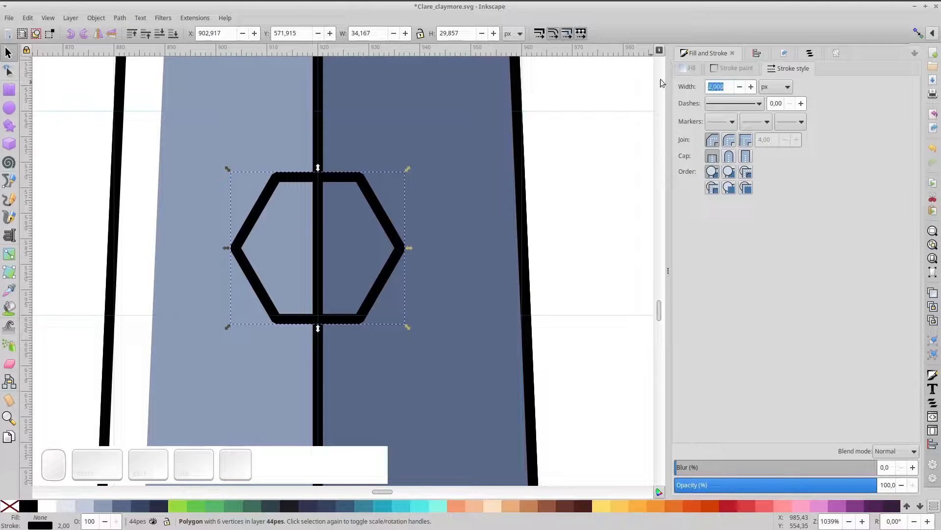
text(6)
key(Return)
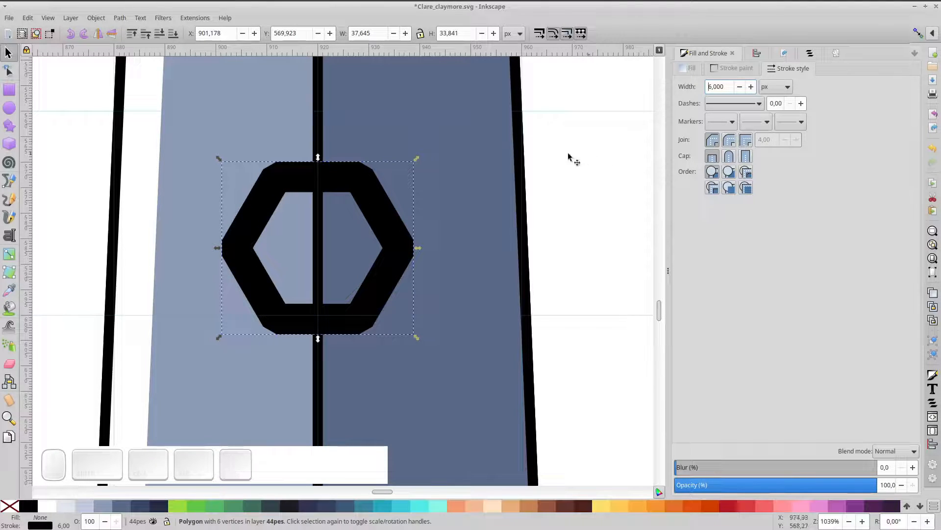
Convert the hexagon to a path and delete its three upper segments, leaving the open lower half
click(119, 19)
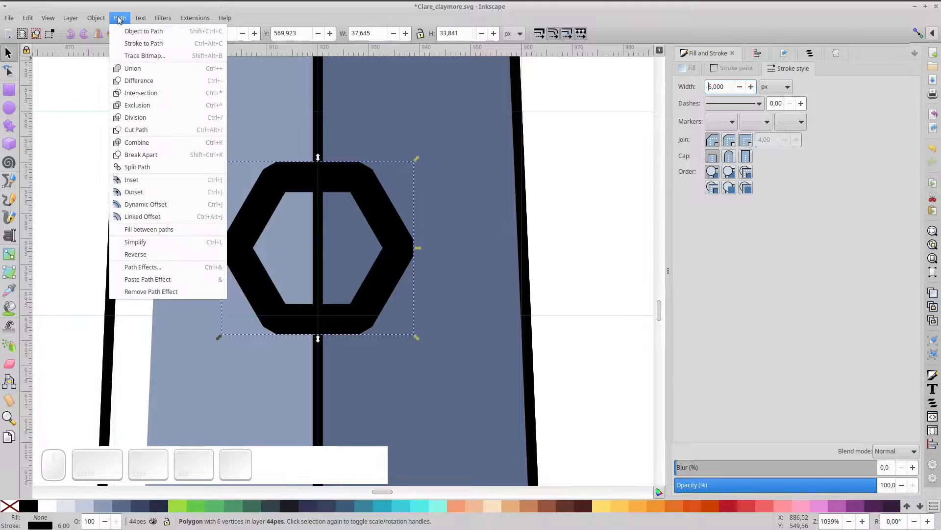
click(140, 31)
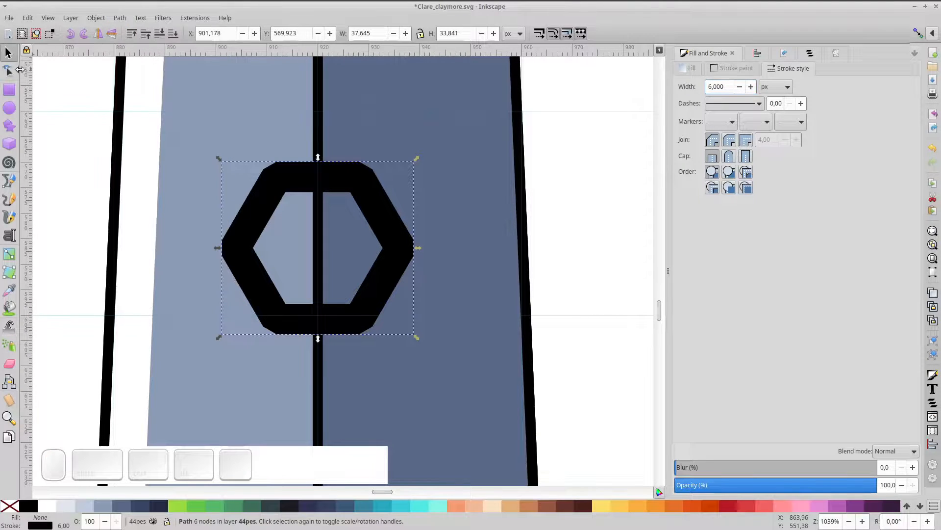
click(9, 72)
drag(175, 116, 454, 270)
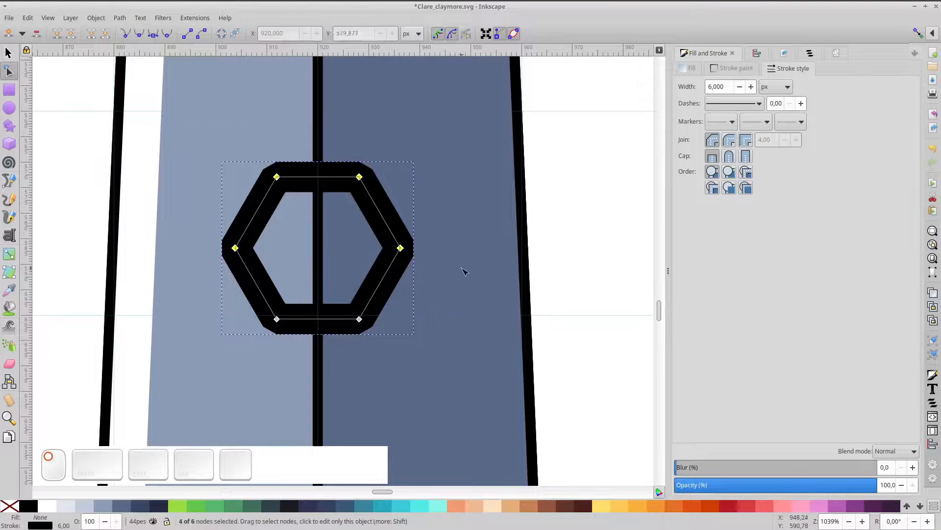
click(106, 34)
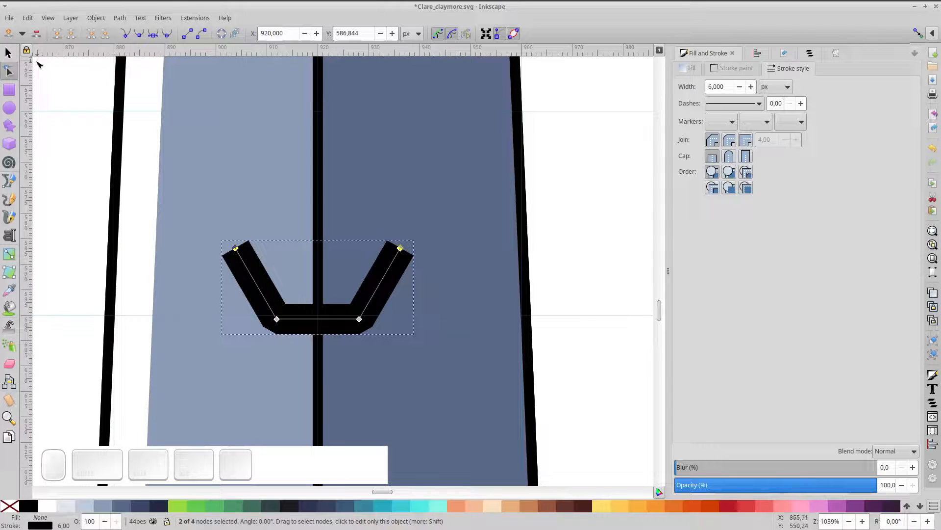
click(7, 54)
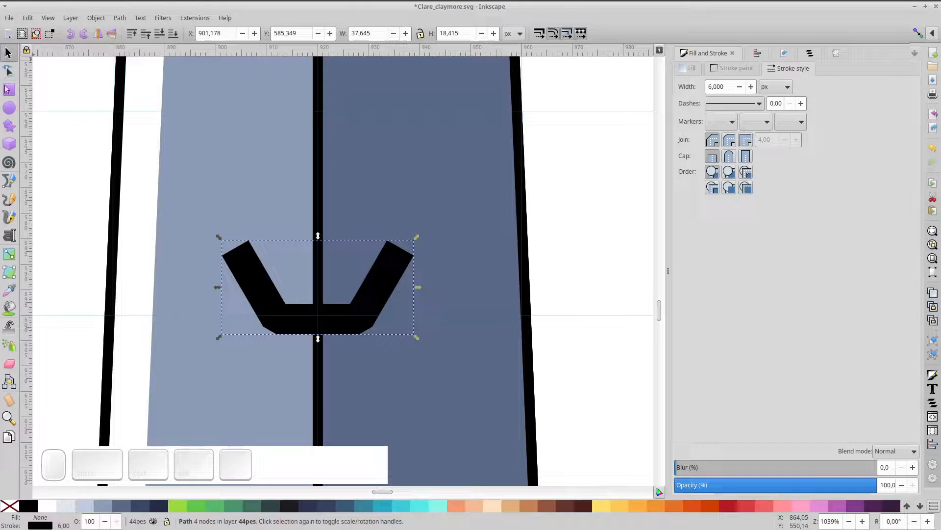
Draw a 40 px vertical line along the blade's centre from Y 560 to 600 px, with a black stroke
click(8, 182)
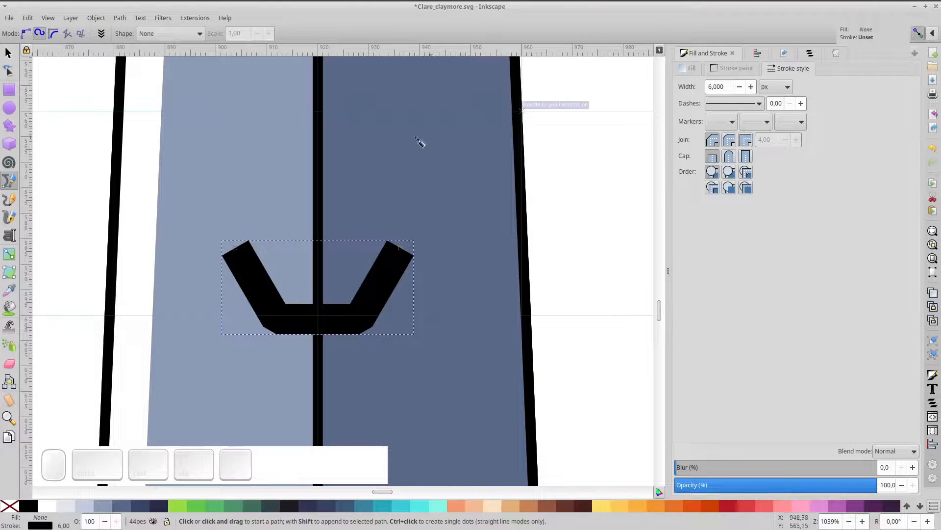
click(318, 112)
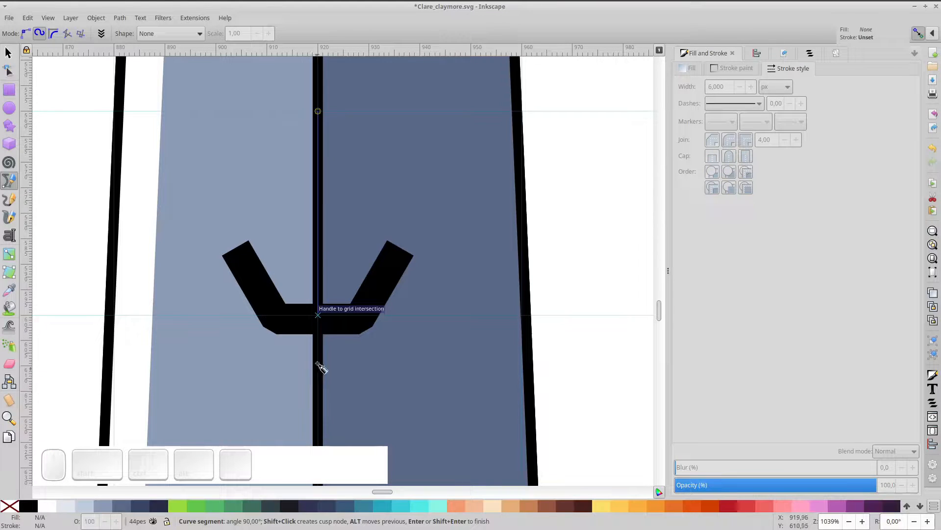
double_click(318, 315)
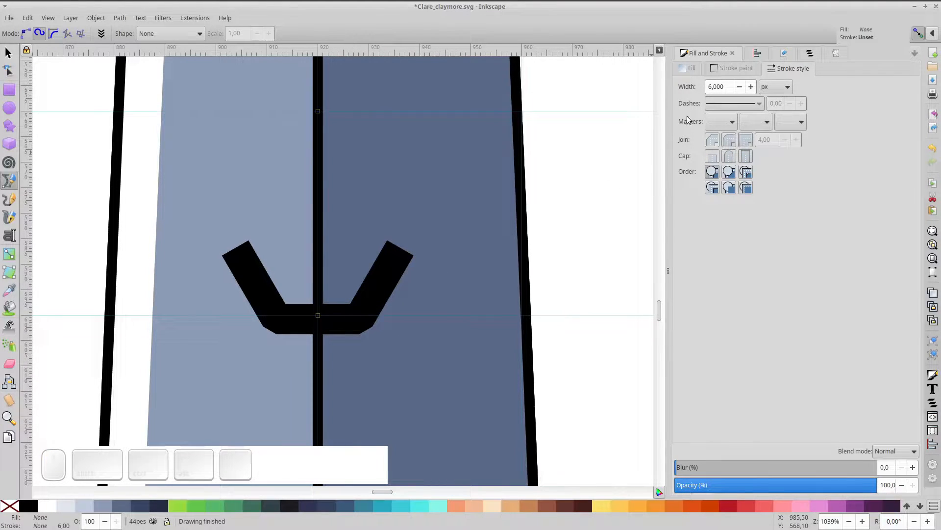
shift+click(31, 508)
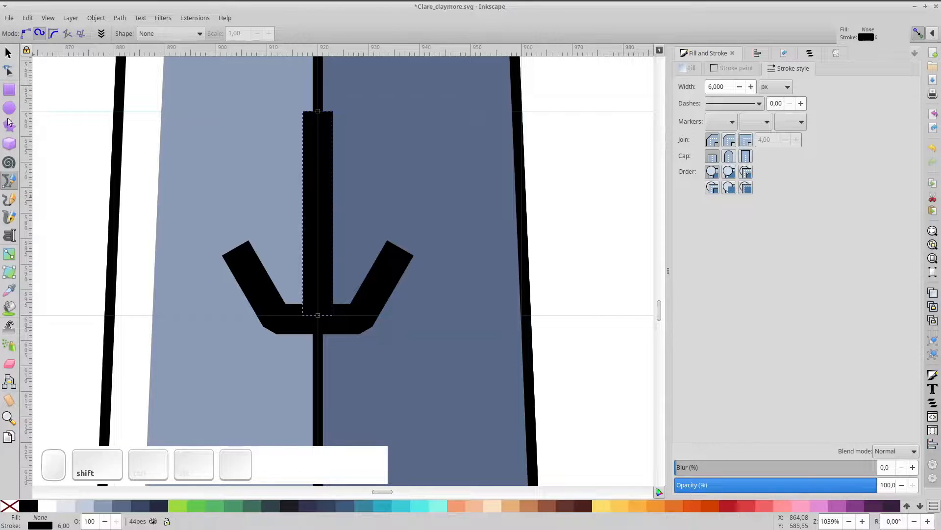
Move the vertical line straight down 40 px to Y 600 px so it hangs from the half hexagon
click(8, 55)
scroll(401, 153, down, 4)
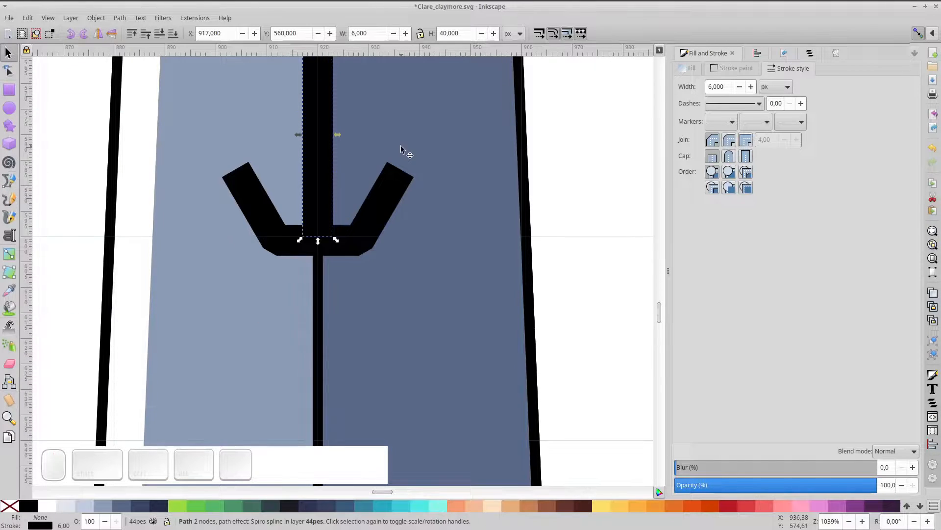
scroll(401, 155, down, 1)
drag(344, 134, 342, 223)
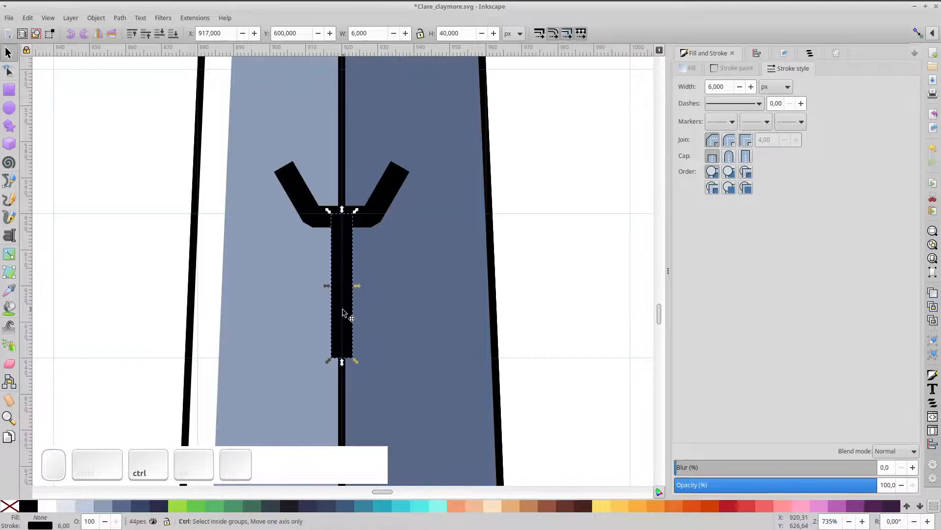
Move the vertical line up so it crosses the half hexagon, and extend its lower end to about 58 px long
drag(347, 309, 345, 235)
double_click(344, 253)
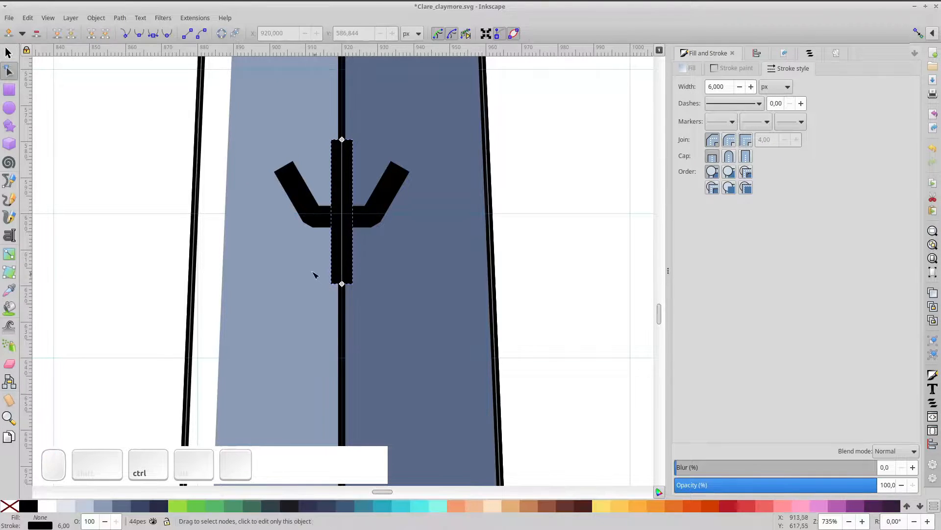
drag(315, 274, 346, 350)
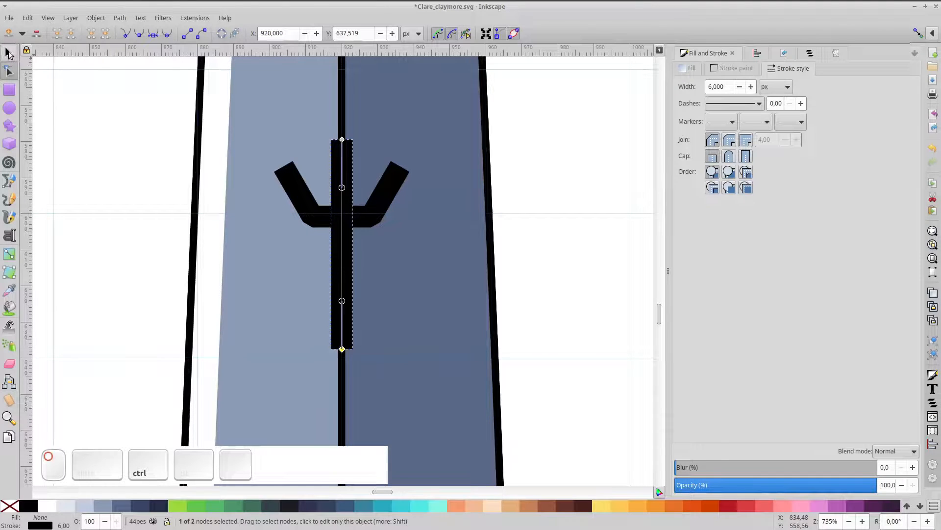
Convert the vertical line's and half hexagon's strokes to paths and unite them into one emblem shape
click(8, 51)
shift+click(304, 198)
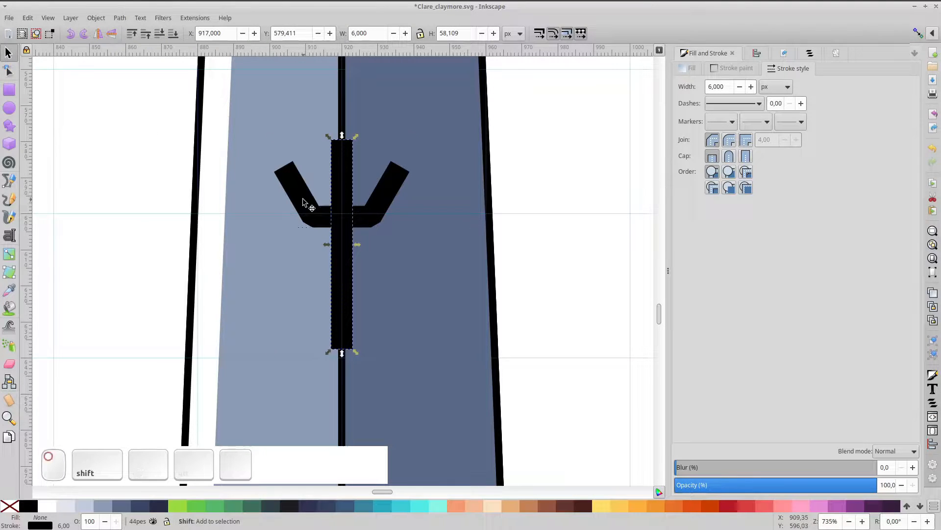
click(124, 19)
click(132, 44)
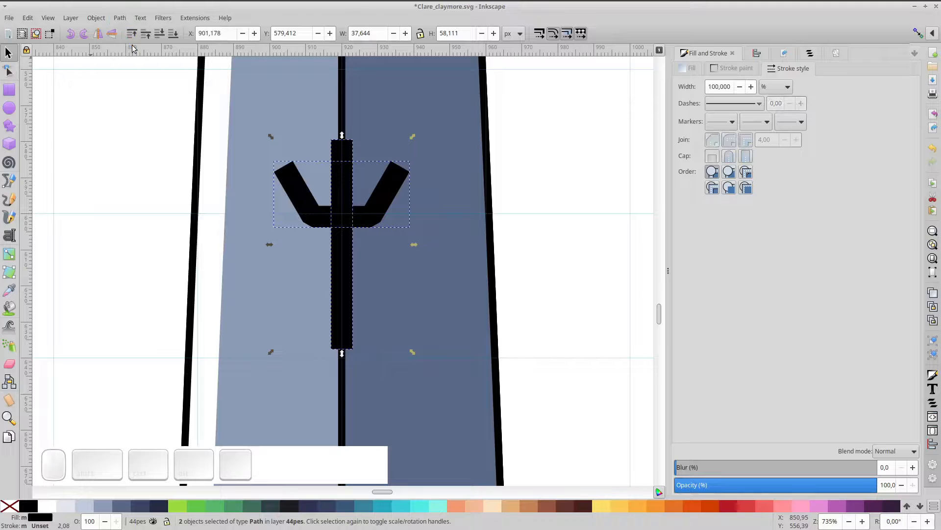
click(6, 72)
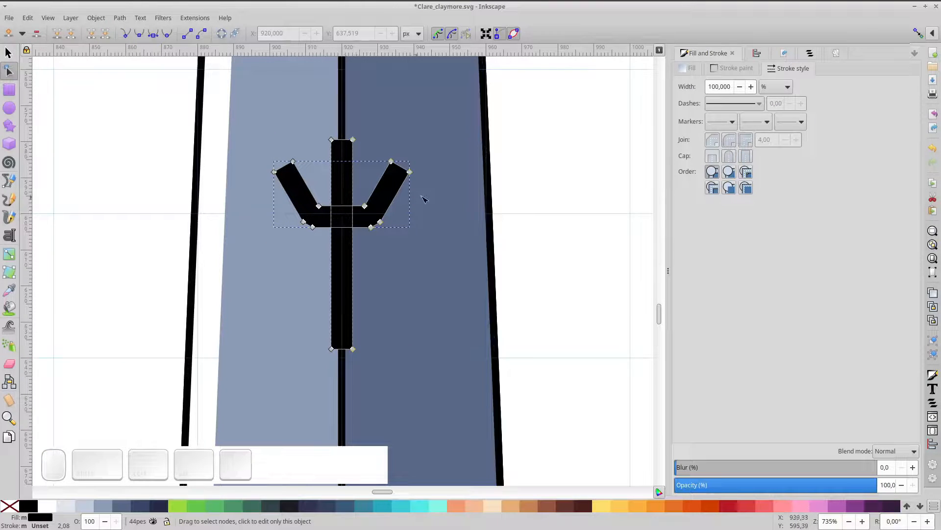
key(ctrl+KP_Add)
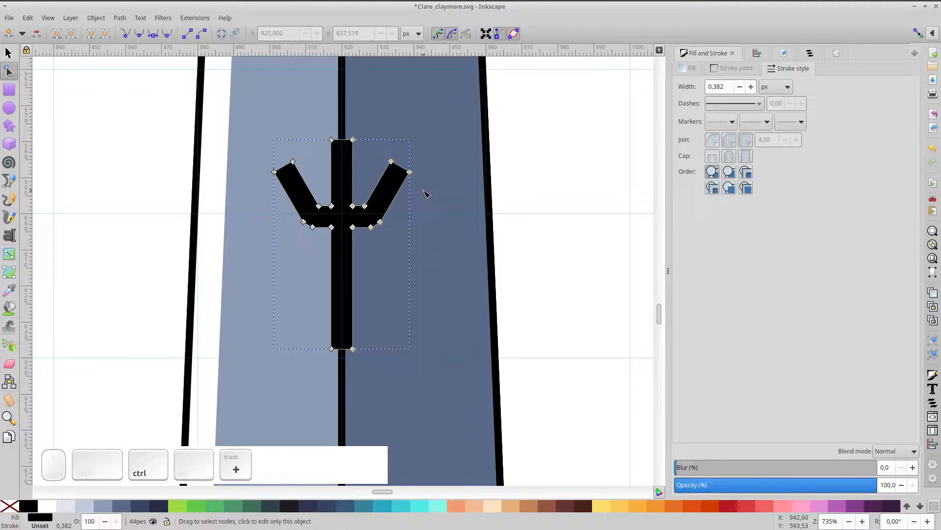
Fill the emblem with red and set its stroke width to 2 px
click(737, 506)
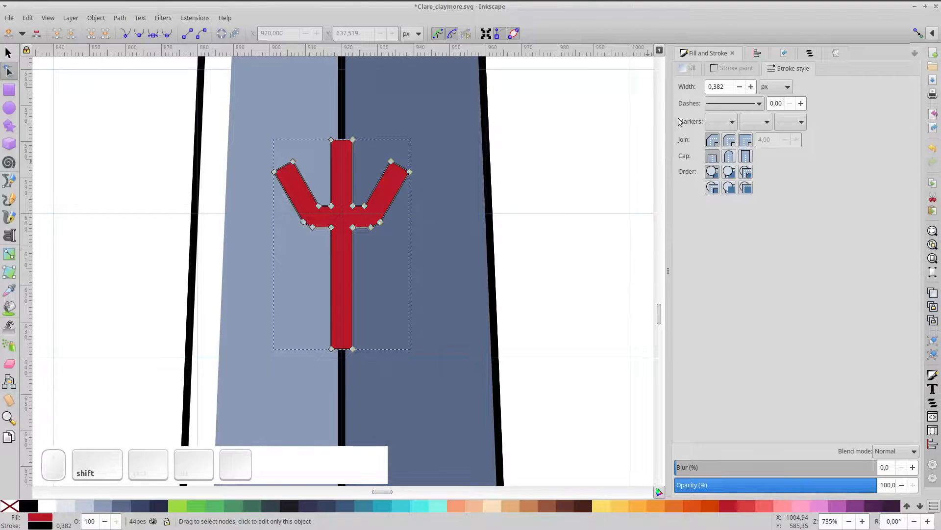
drag(726, 88, 687, 83)
text(2)
key(Return)
Move the emblem straight down towards the blade's base and scale it proportionally to about 27 × 42 px, centred on the blade
click(8, 53)
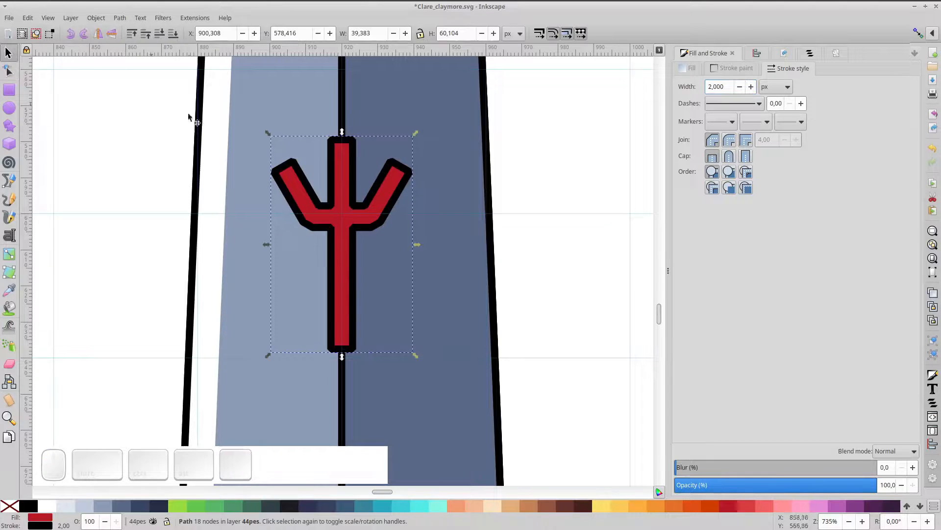
scroll(374, 183, down, 3)
drag(372, 186, 370, 307)
key(ctrl+z)
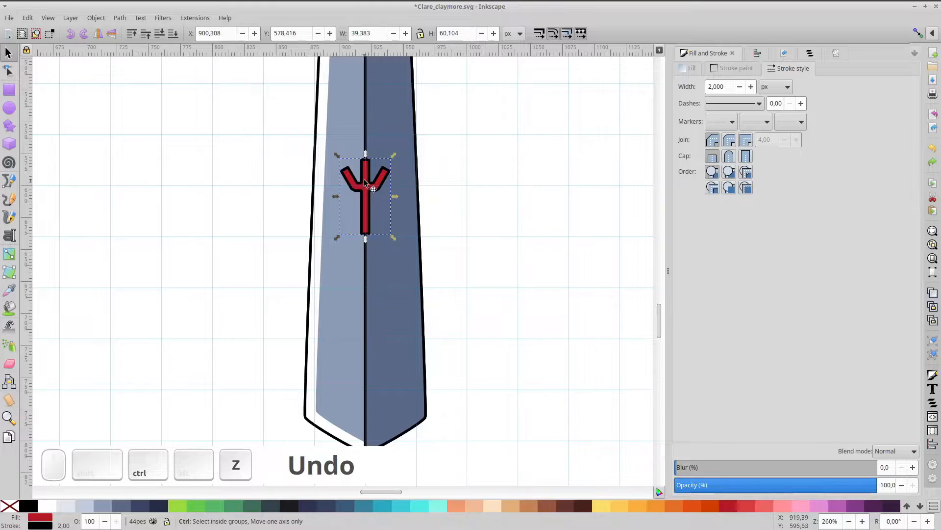
drag(363, 178, 369, 313)
scroll(383, 283, up, 2)
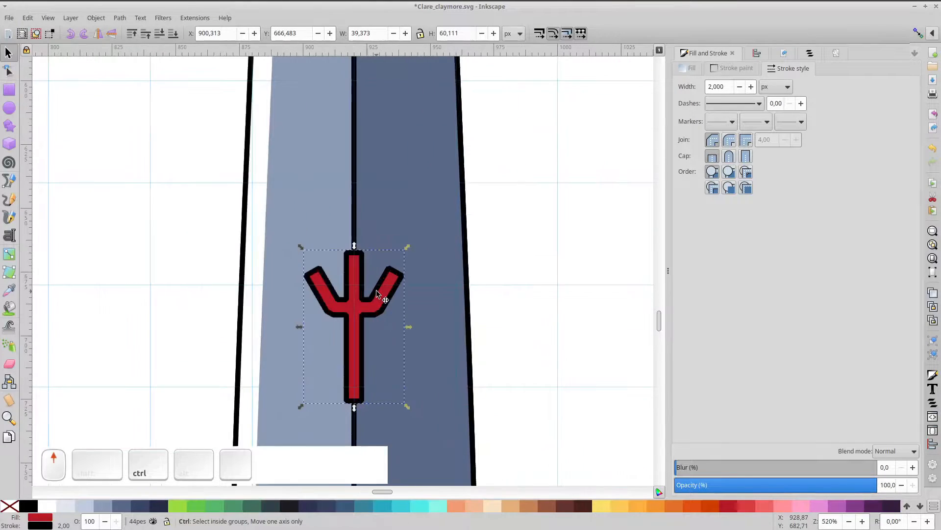
drag(407, 245, 379, 273)
scroll(379, 249, down, 3)
scroll(378, 271, down, 1)
drag(436, 251, 432, 303)
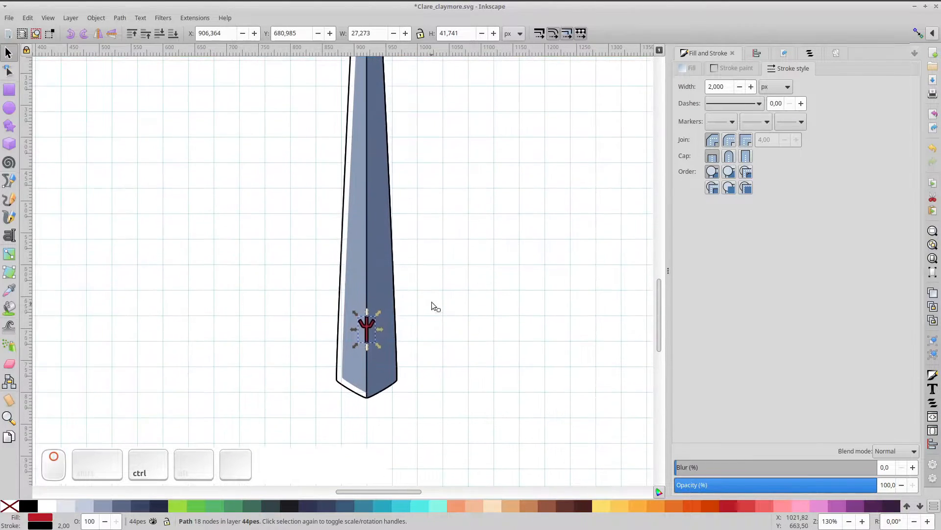
Group the blade and emblem, and move the group to the page's upper-left area at about X 141, Y 46 px
scroll(432, 303, down, 2)
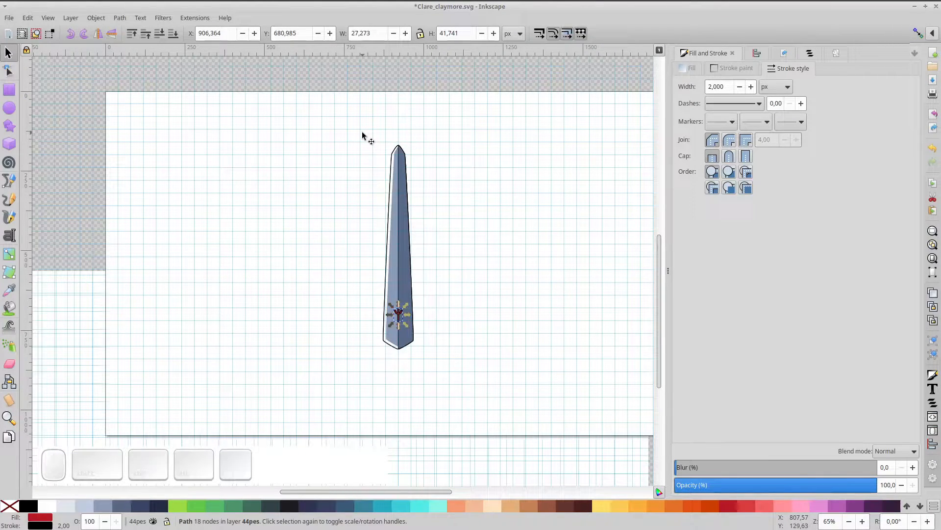
mouse_move(362, 135)
mouse_down()
mouse_move(437, 378)
mouse_move(437, 365)
mouse_up()
key(ctrl+z)
shift+click(395, 182)
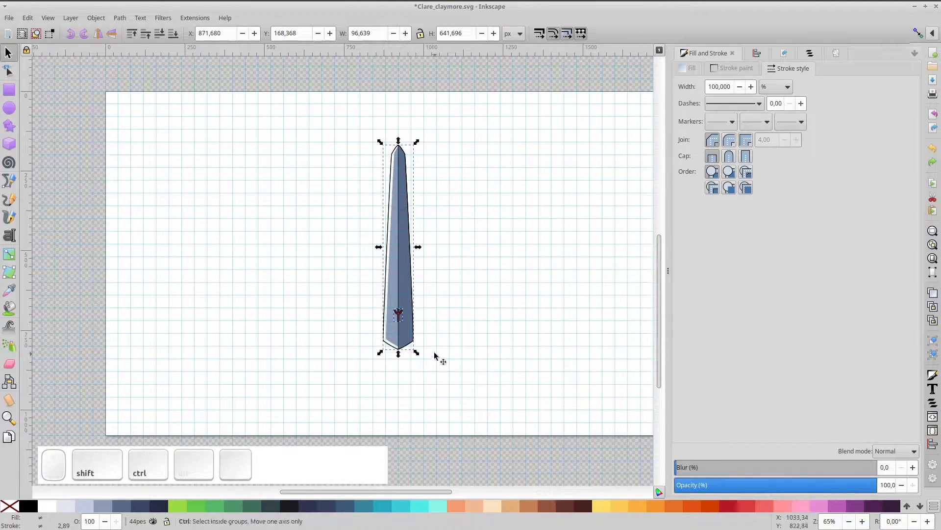
key(ctrl+g)
drag(407, 237, 171, 197)
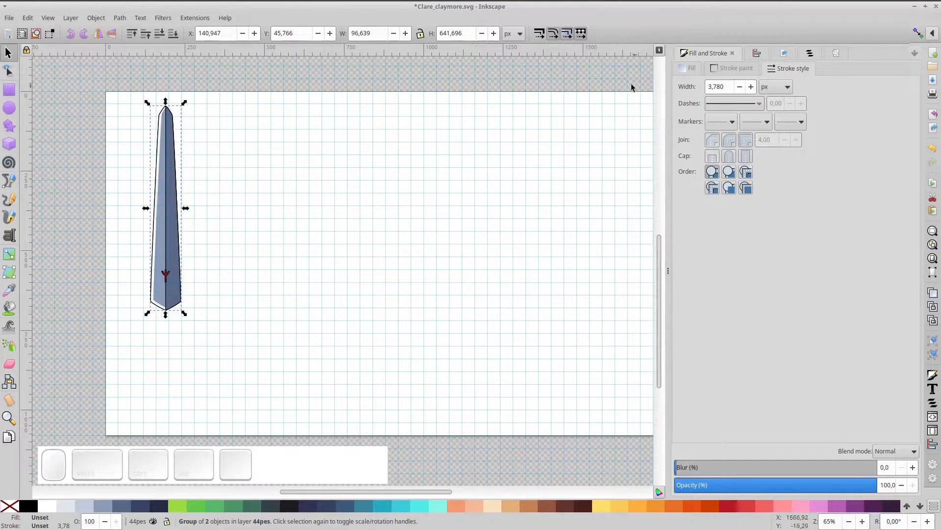
Draw a tall dark rectangle about 102 × 651 px beside the blade
key(5)
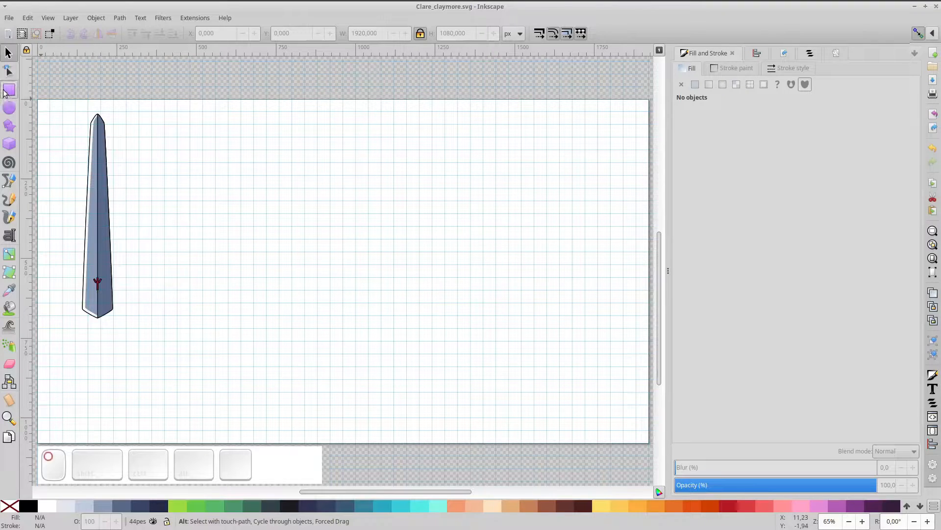
click(9, 90)
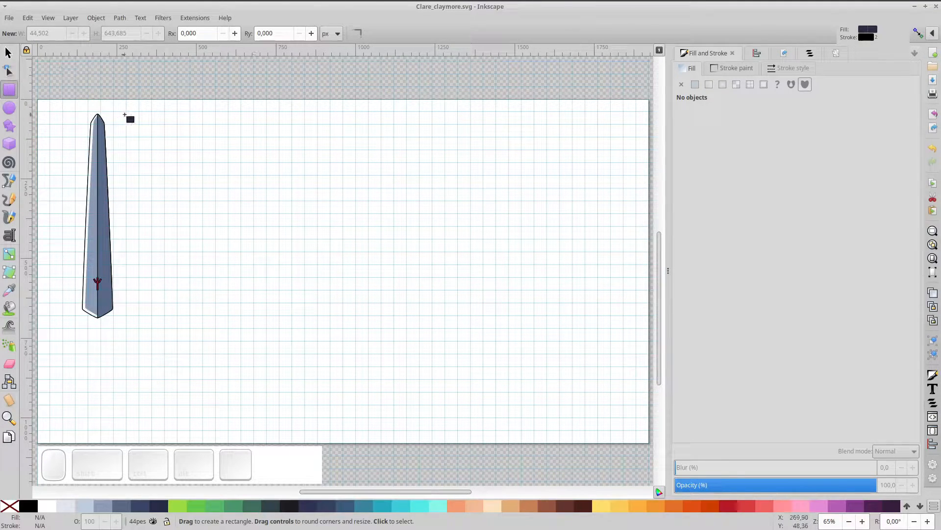
drag(126, 115, 158, 318)
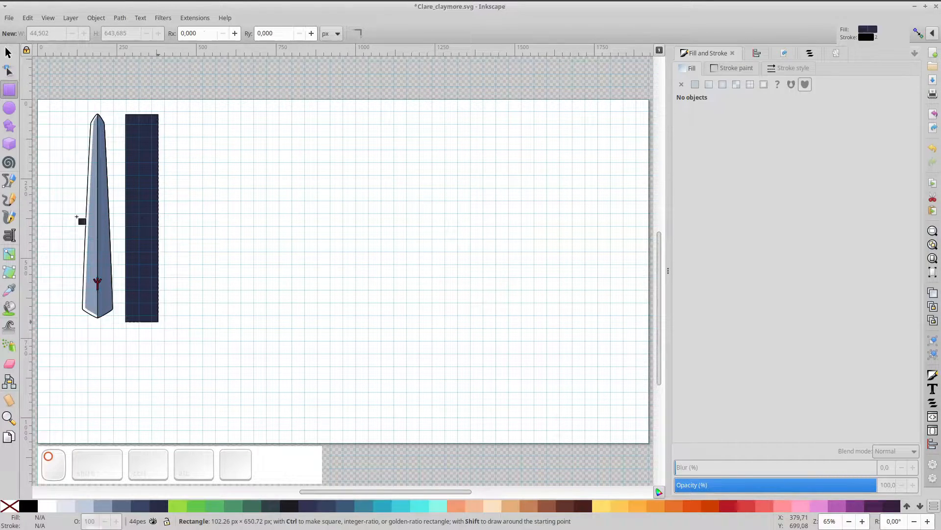
Narrow the dark rectangle to about 46 px wide and move it to the middle of the page at about X 967 px
key(s)
drag(145, 183, 100, 182)
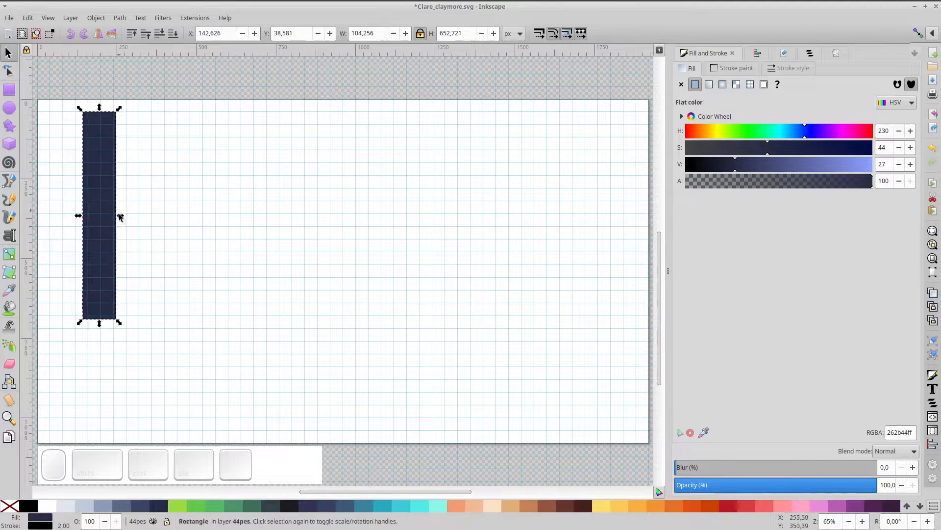
drag(120, 217, 362, 235)
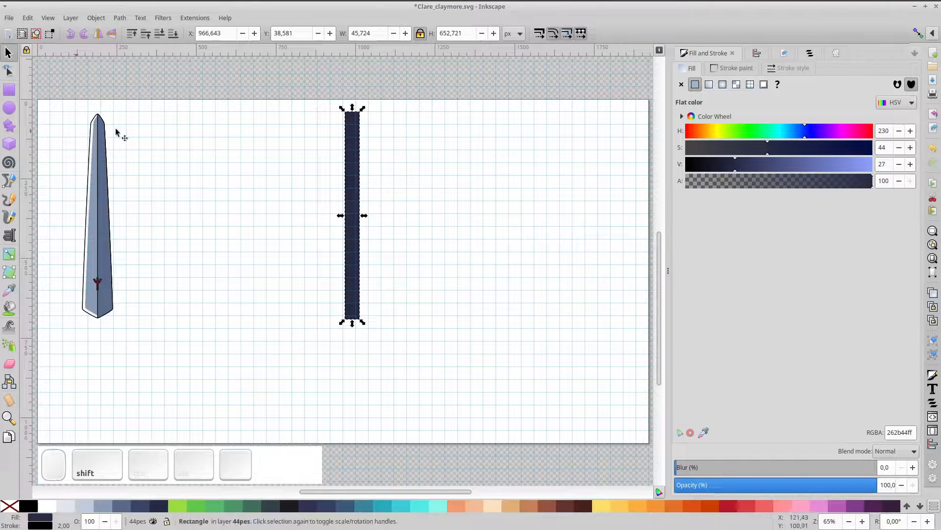
With snapping on, draw a regular eight-cornered polygon about 402 px wide beside the rectangle and move it straight down to about Y 60 px
click(10, 127)
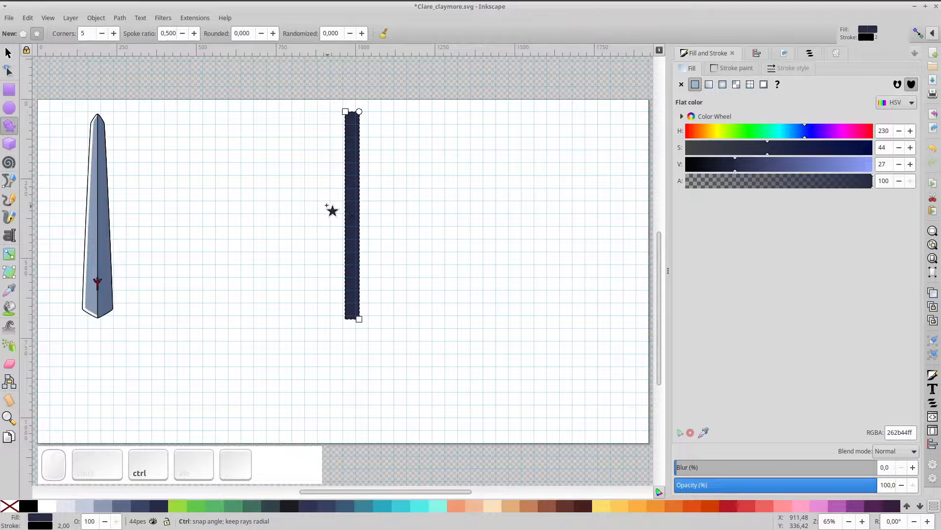
ctrl+scroll(330, 210, up, 1)
click(919, 33)
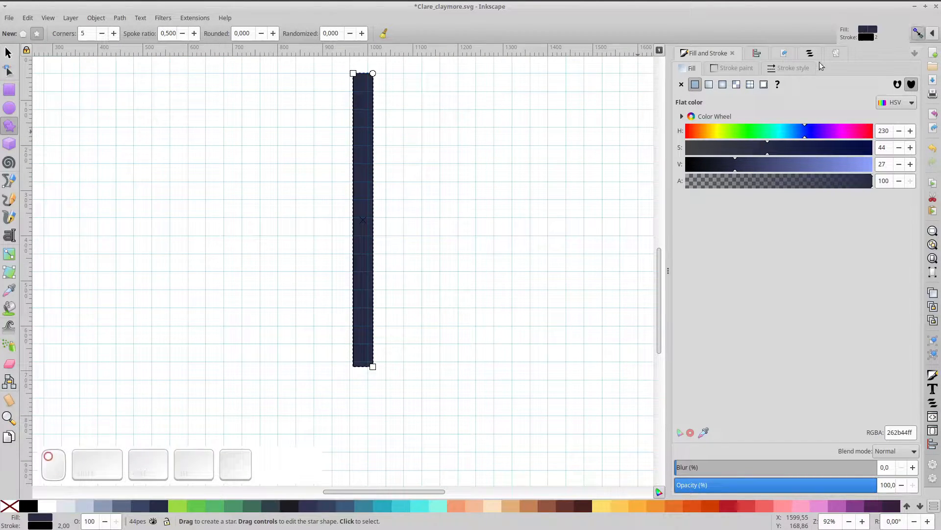
click(114, 33)
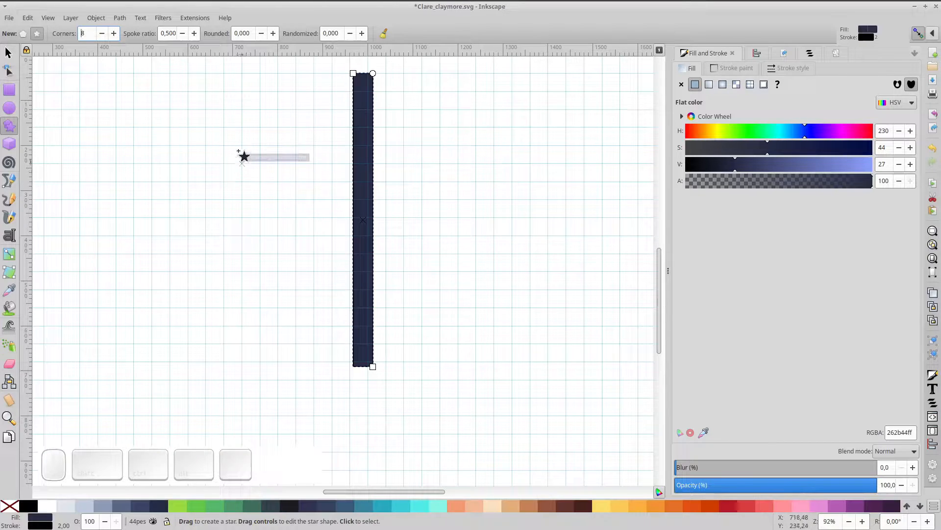
drag(242, 110, 241, 199)
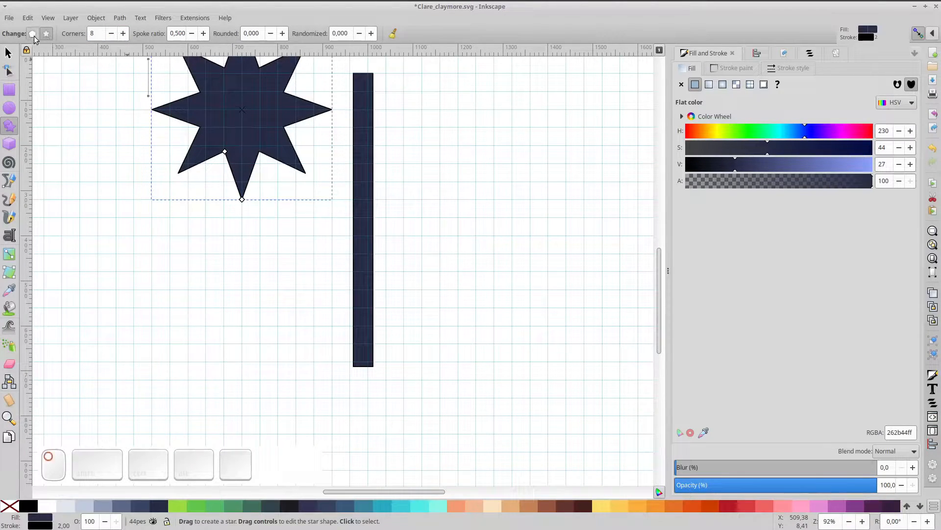
click(33, 33)
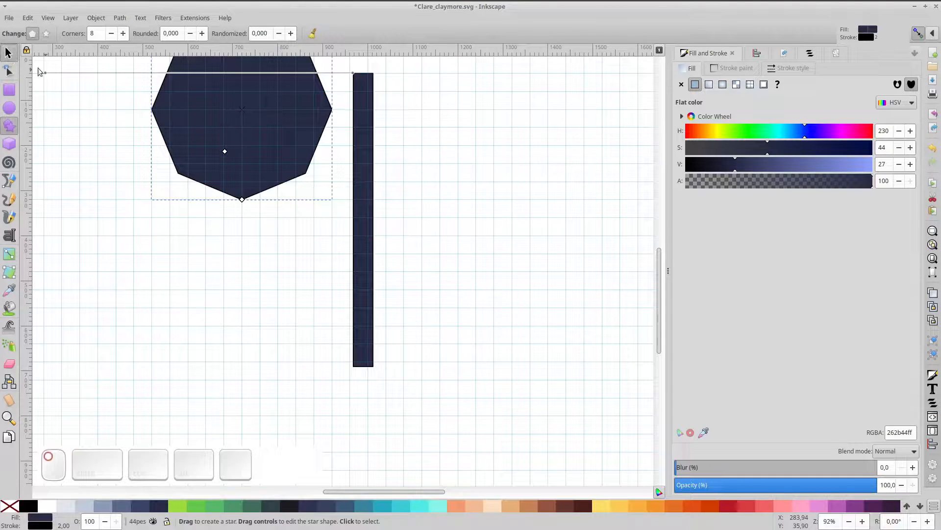
key(s)
drag(236, 95, 235, 166)
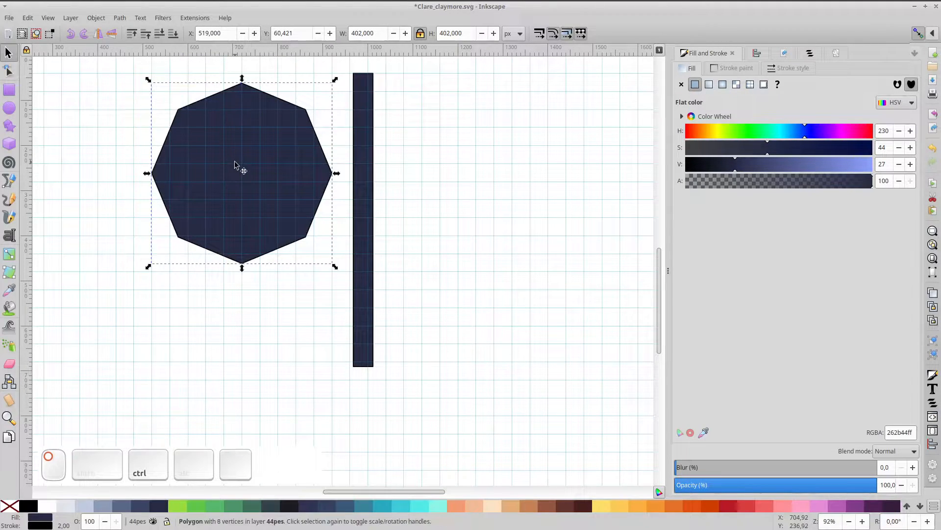
Rotate the octagon by 25 grad so its edges lie flat, and move it sideways until centred on the rectangle
click(97, 18)
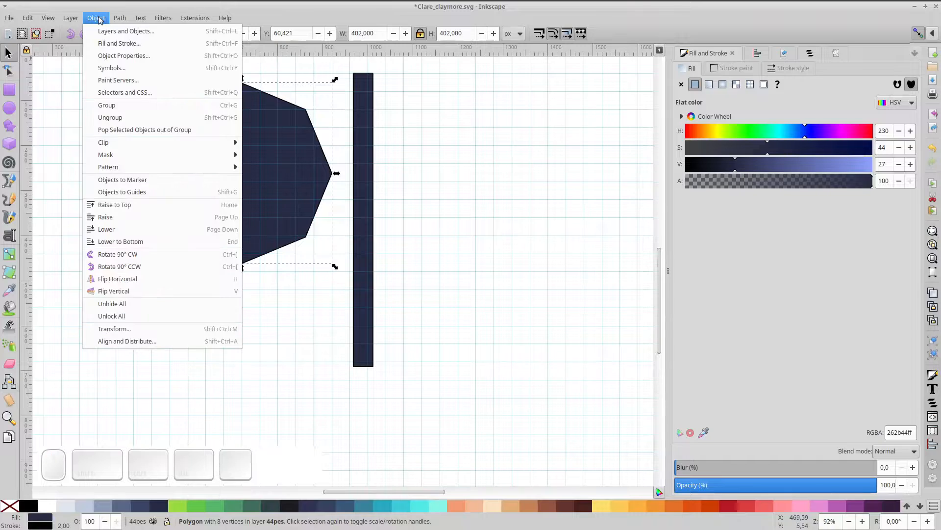
click(139, 329)
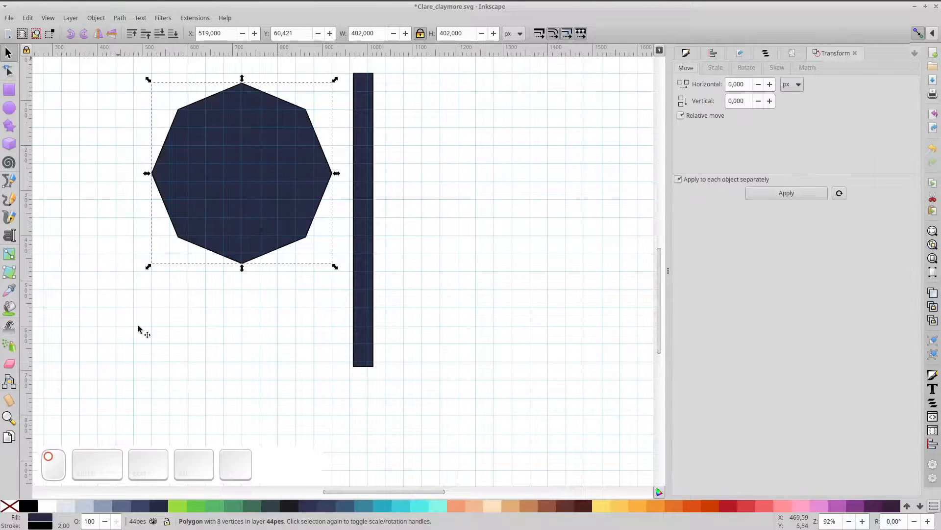
click(746, 69)
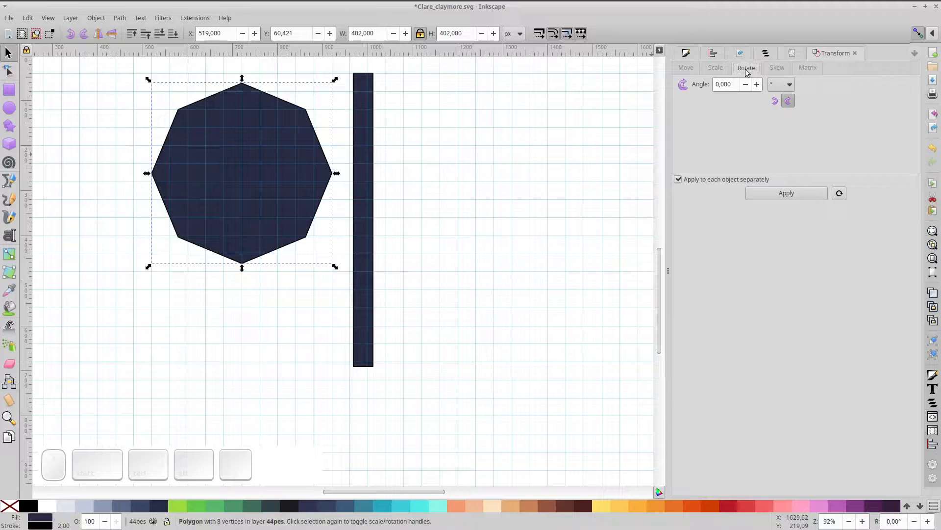
click(773, 88)
click(780, 114)
drag(735, 85, 683, 87)
text(25)
key(KP_Enter)
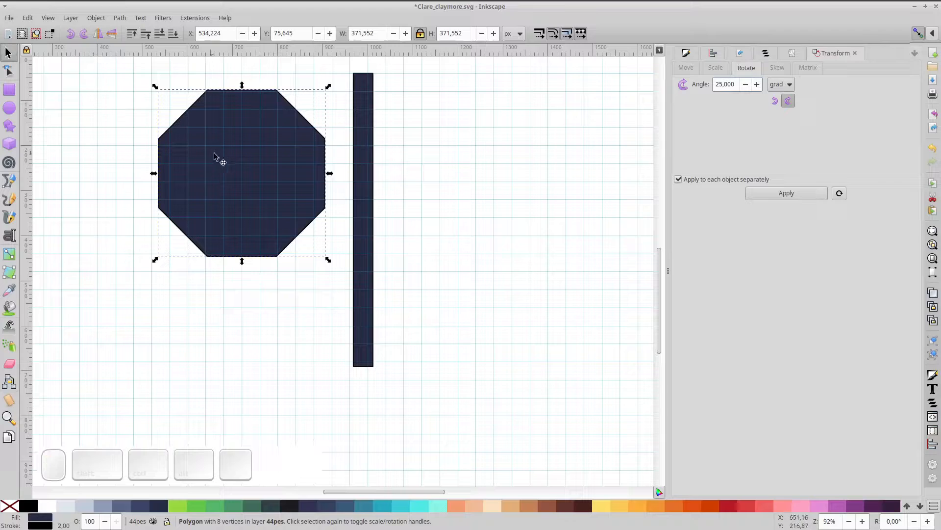
drag(235, 159, 356, 161)
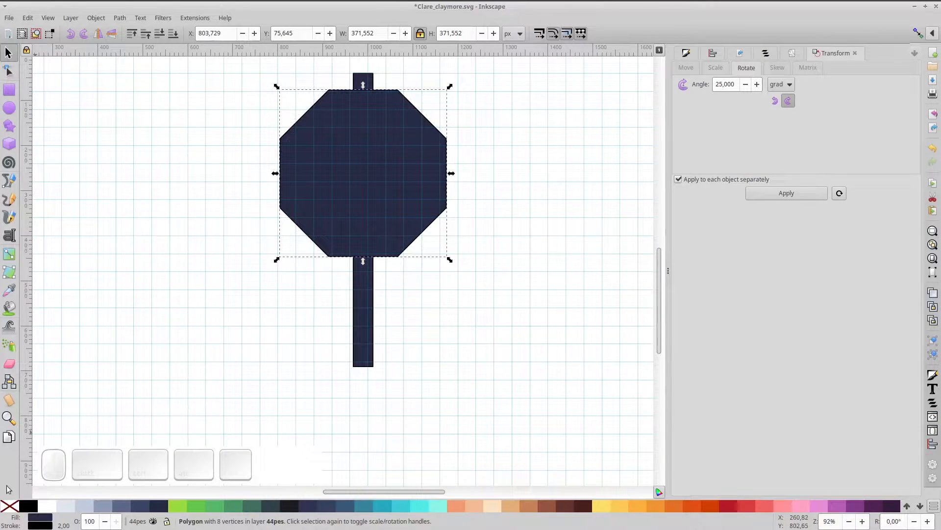
Fill the octagon with neutral grey, using saturation 0 and value 50 (808080)
click(28, 506)
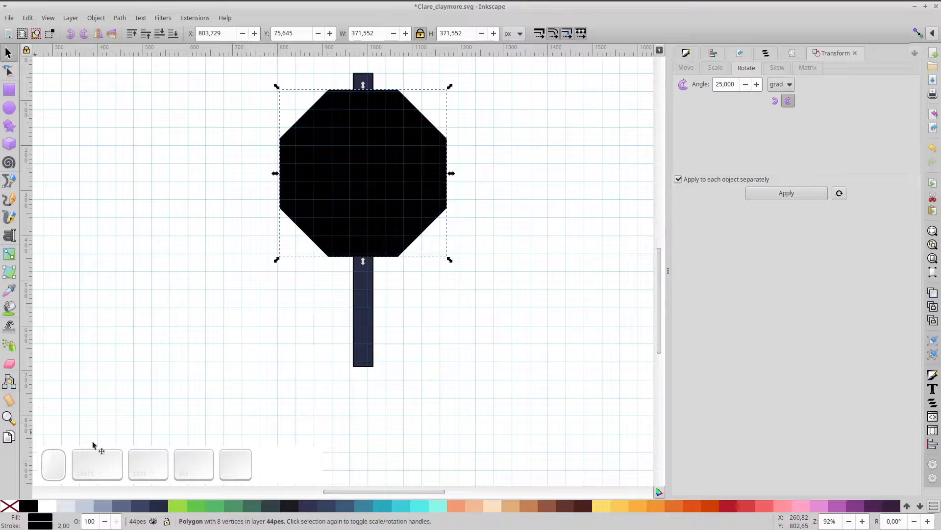
click(687, 54)
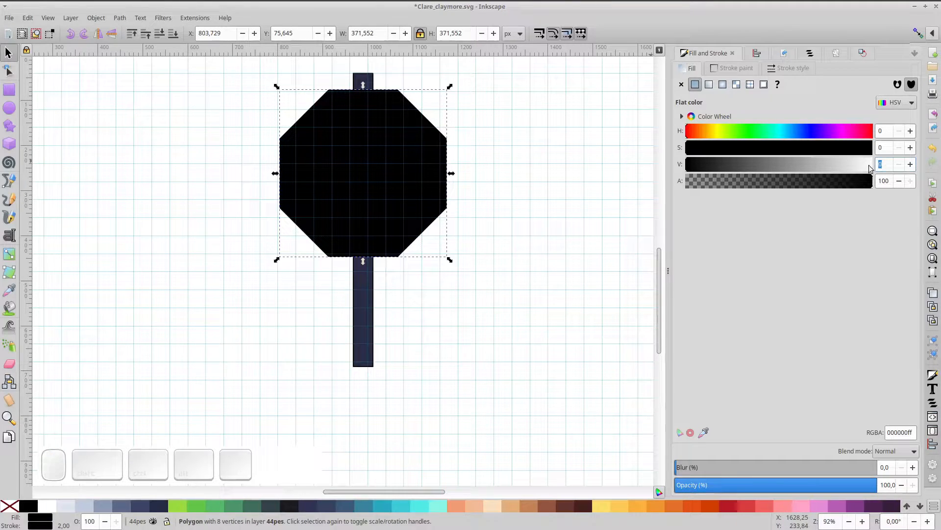
text(50)
key(KP_Enter)
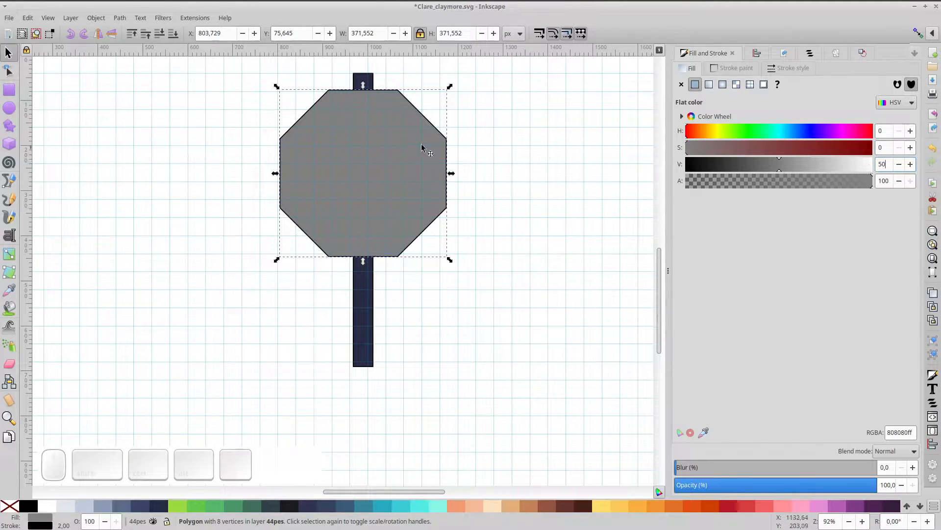
Scale the octagon proportionally about its centre to about 108 px so its flat edges match the rectangle's width
drag(449, 87, 389, 142)
scroll(372, 163, up, 3)
scroll(372, 164, up, 1)
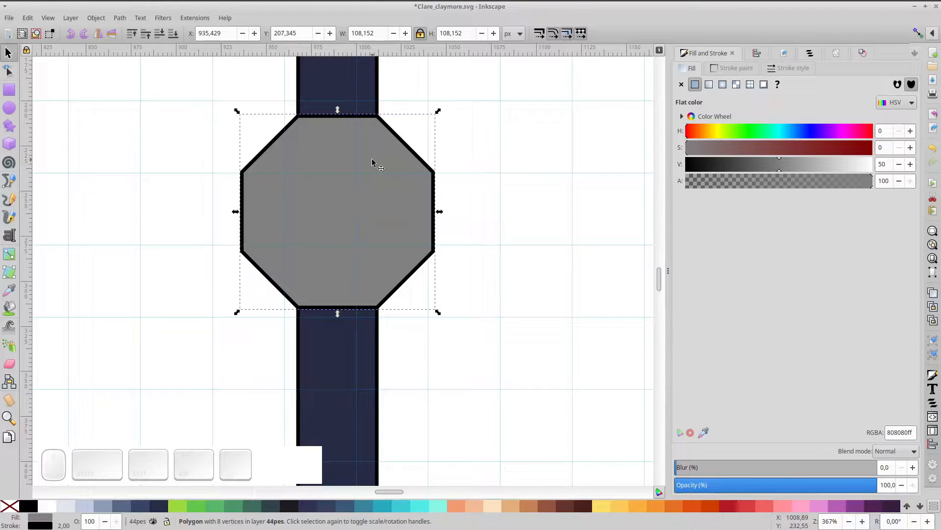
Convert the octagon to a path and shift its four lower nodes straight down by about 16 px to make it taller
click(120, 18)
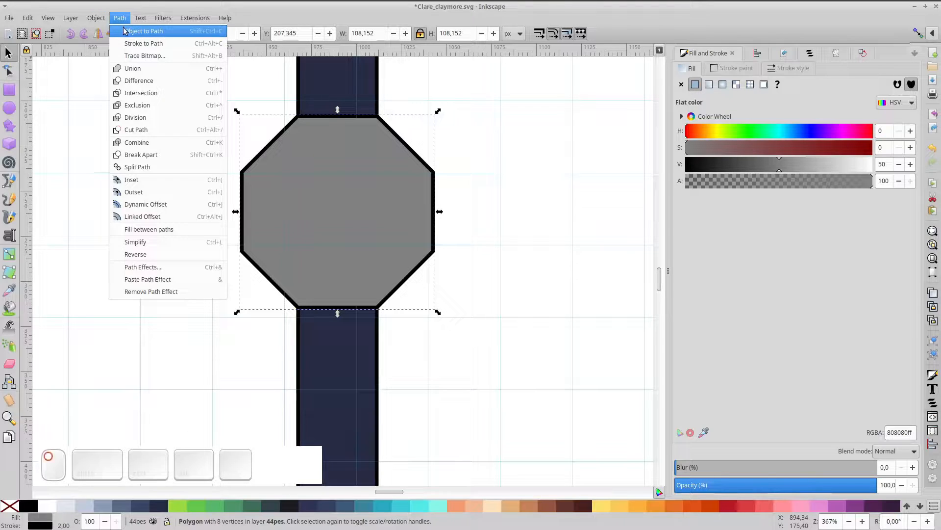
click(124, 31)
click(8, 71)
drag(197, 226, 503, 372)
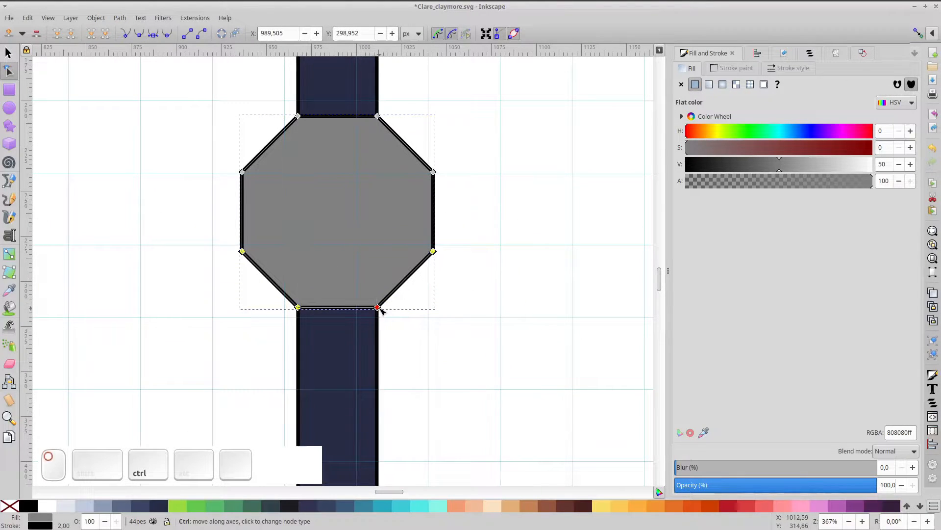
drag(380, 309, 384, 338)
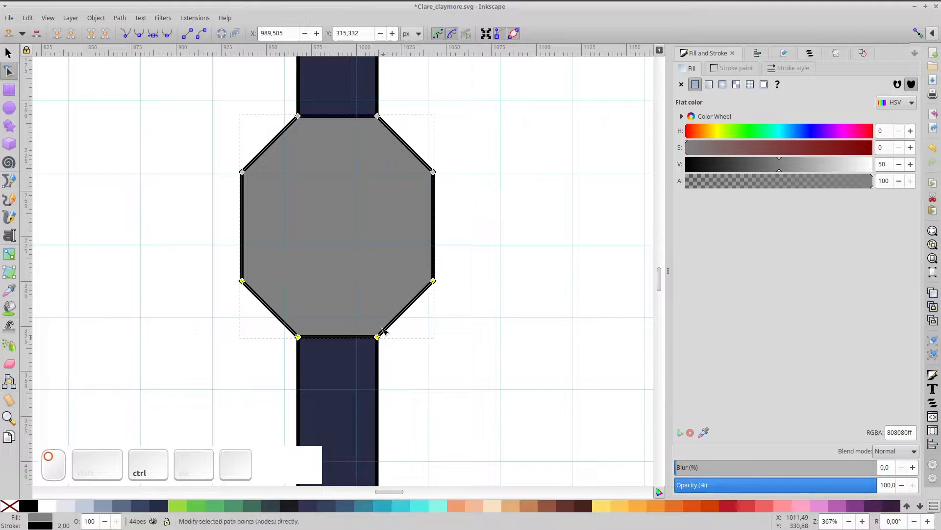
drag(278, 89, 377, 135)
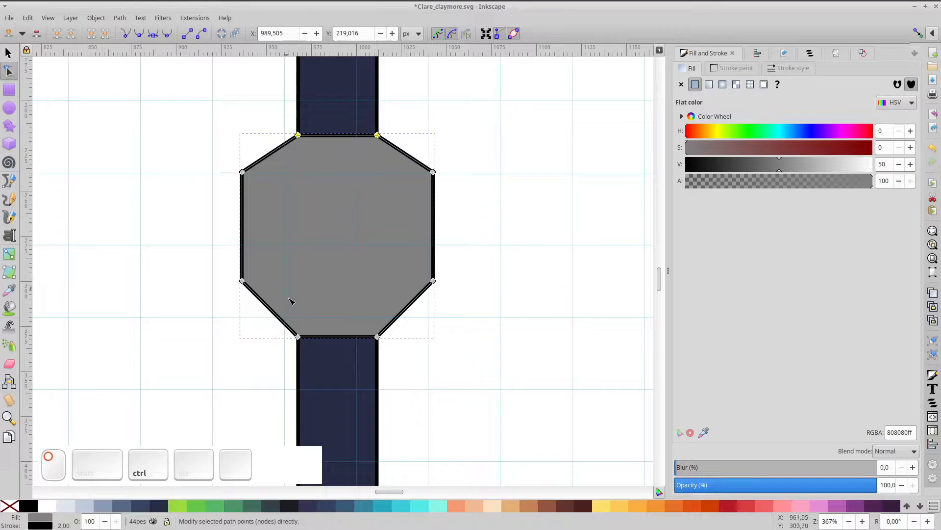
drag(286, 288, 381, 362)
key(ctrl+z)
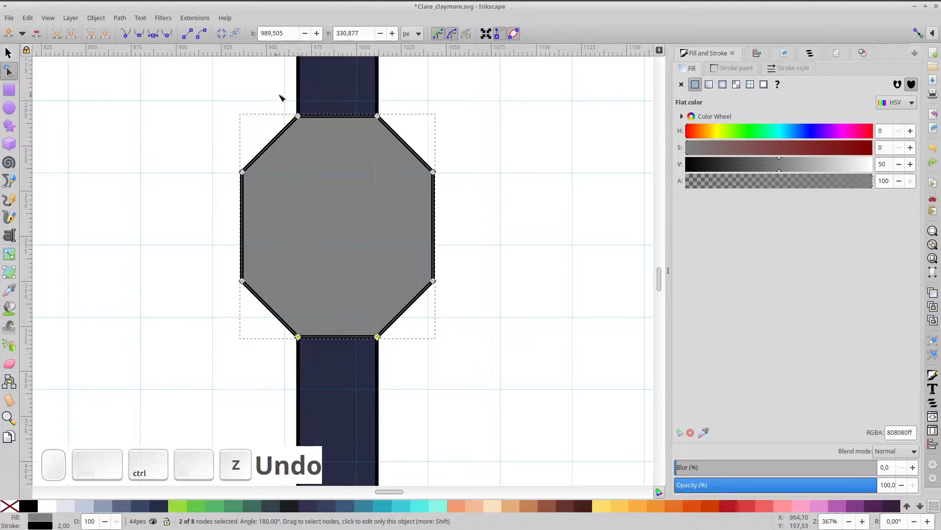
Flatten the octagon by nudging its top two nodes down 8 px and its bottom two nodes up 8 px
drag(281, 97, 432, 143)
key(Down)
key(Down)
key(Down)
key(Down)
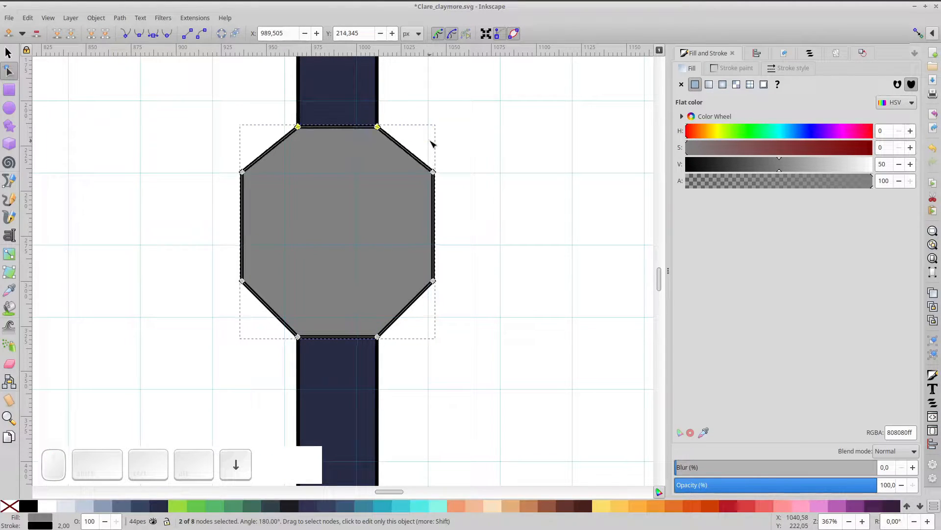
drag(282, 285, 403, 384)
key(Up)
key(Up)
key(Up)
key(Up)
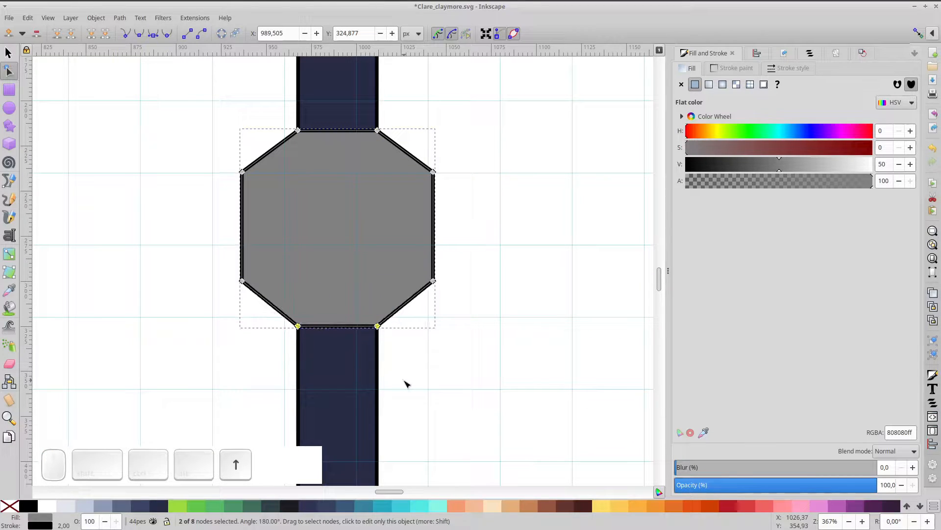
Widen the octagon's top and bottom edges by nudging their left nodes 6 px left and right nodes 6 px right
drag(266, 91, 338, 360)
key(Left)
key(Left)
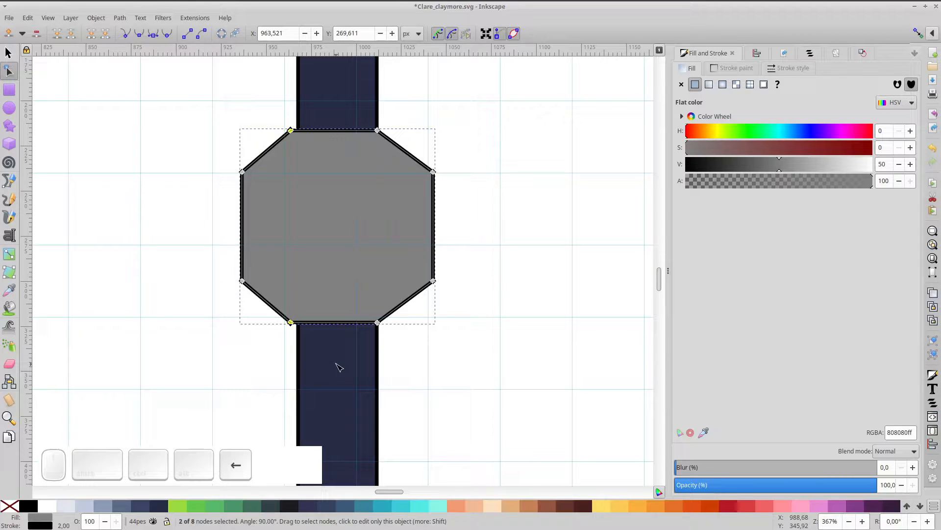
key(Left)
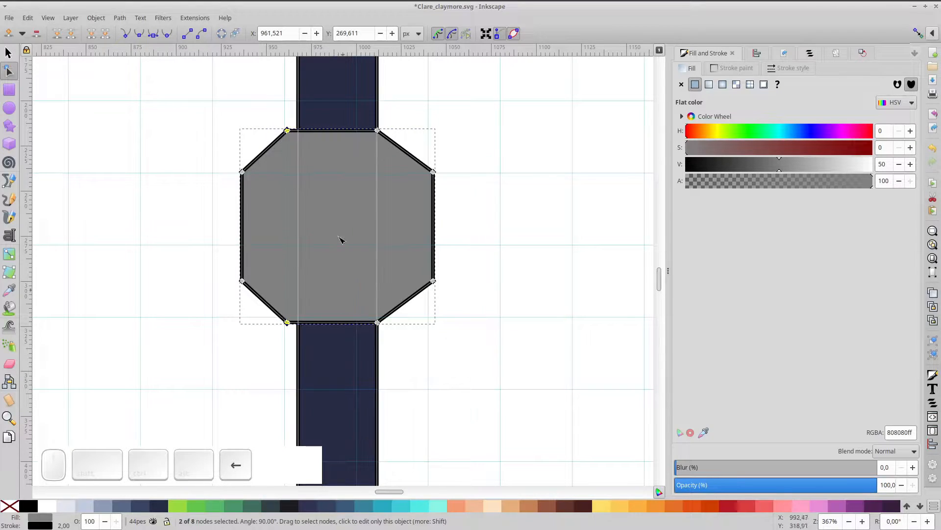
drag(367, 93, 411, 382)
key(Right)
key(Right)
key(Right)
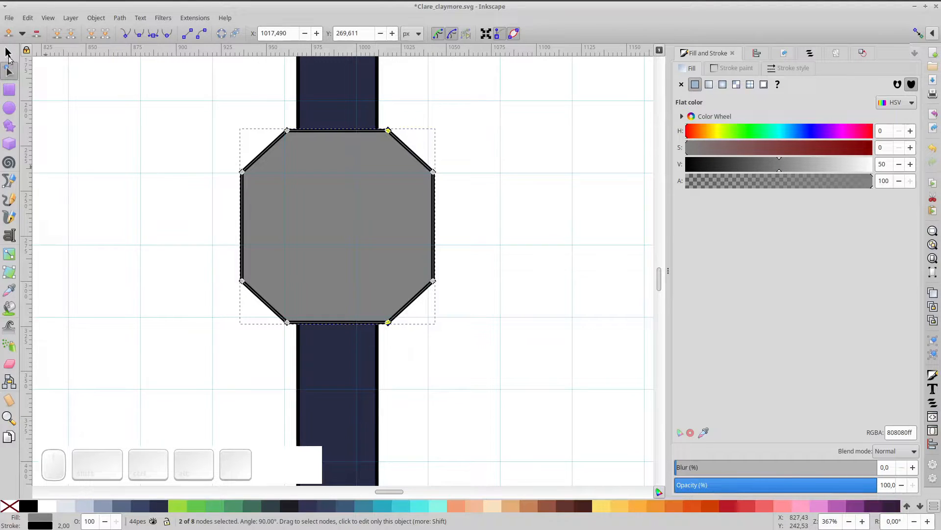
Scale the octagon down to about 90 px so its flat edges match the rectangle's width, and centre both shapes horizontally
click(8, 53)
drag(439, 127, 422, 135)
key(ctrl+a)
click(758, 52)
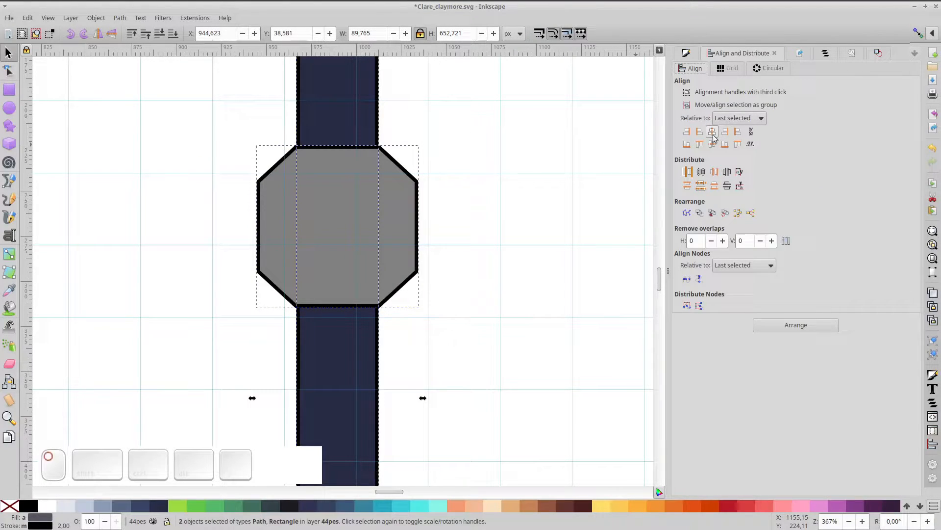
Duplicate the octagon, cut off the copy's slanted top section, and close the gap with a straight segment between its upper side nodes
click(351, 196)
click(349, 195)
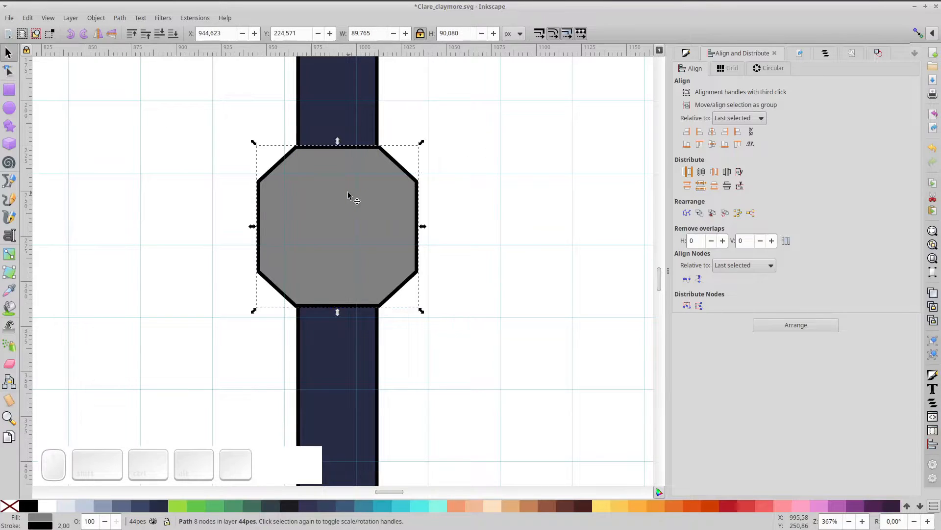
key(ctrl)
key(ctrl+d)
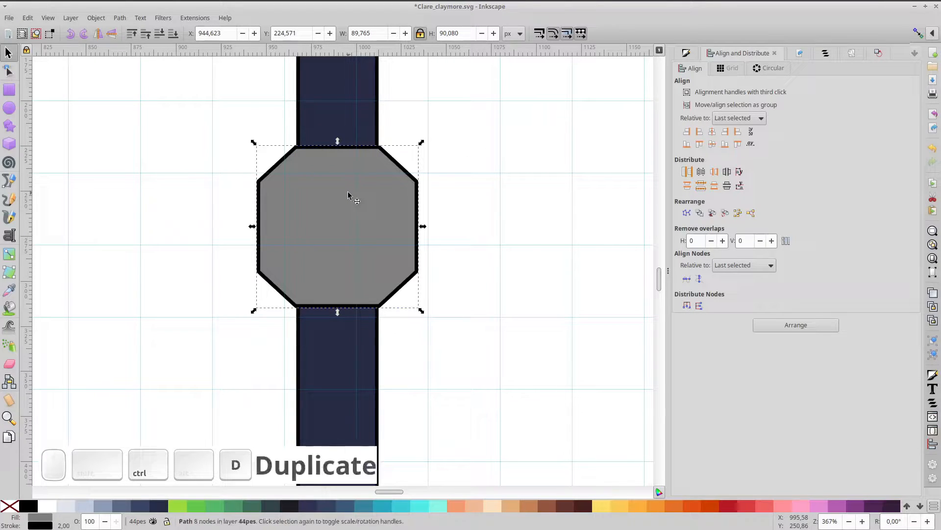
click(9, 71)
drag(180, 109, 457, 196)
click(105, 33)
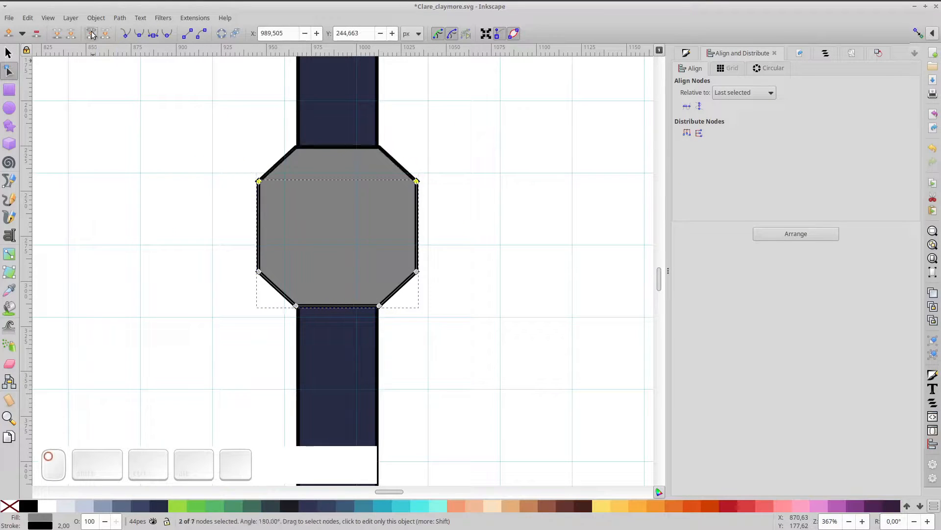
click(91, 34)
Cut off the copy's slanted bottom section and join its open end nodes with a straight segment, leaving a rectangular band
mouse_move(192, 245)
mouse_down()
mouse_move(456, 309)
mouse_move(484, 329)
mouse_up()
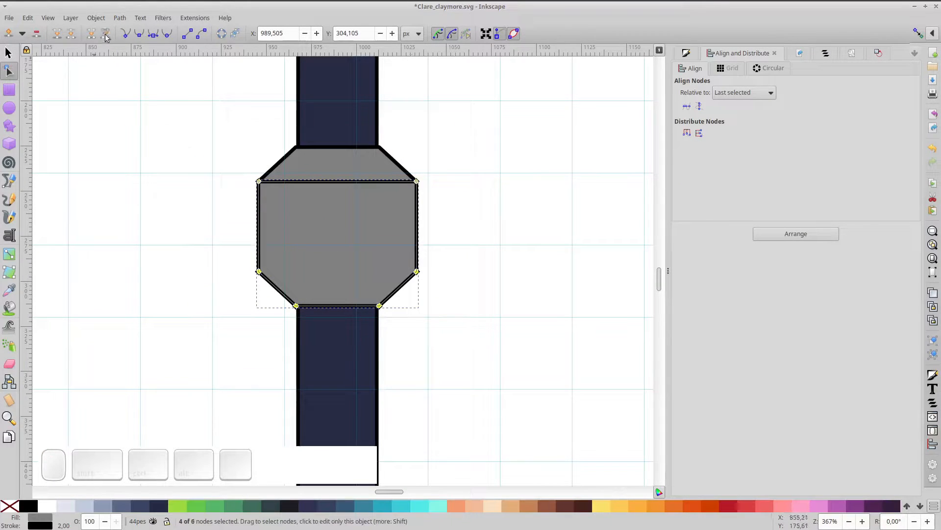
click(105, 33)
click(91, 33)
Fill the rectangular band with a lighter grey by setting its HSV value to 75 (bfbfbf)
click(9, 54)
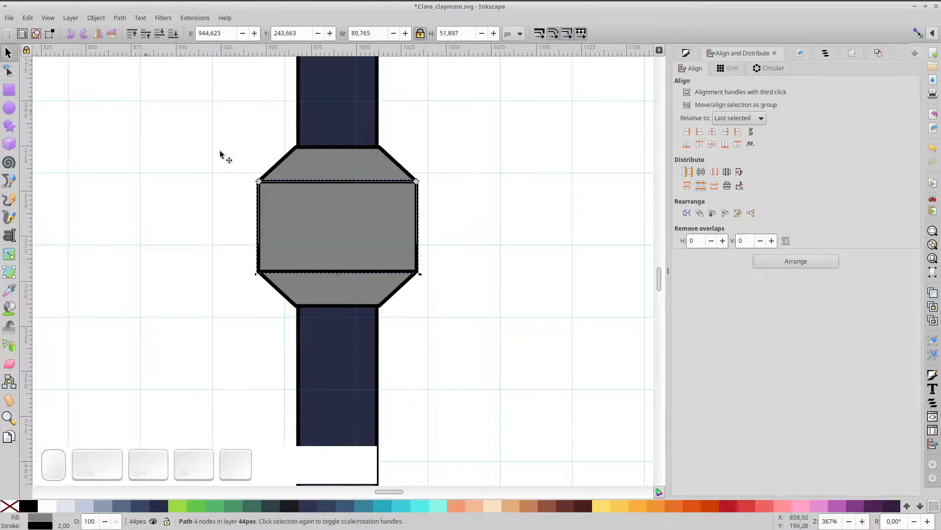
click(386, 226)
click(686, 53)
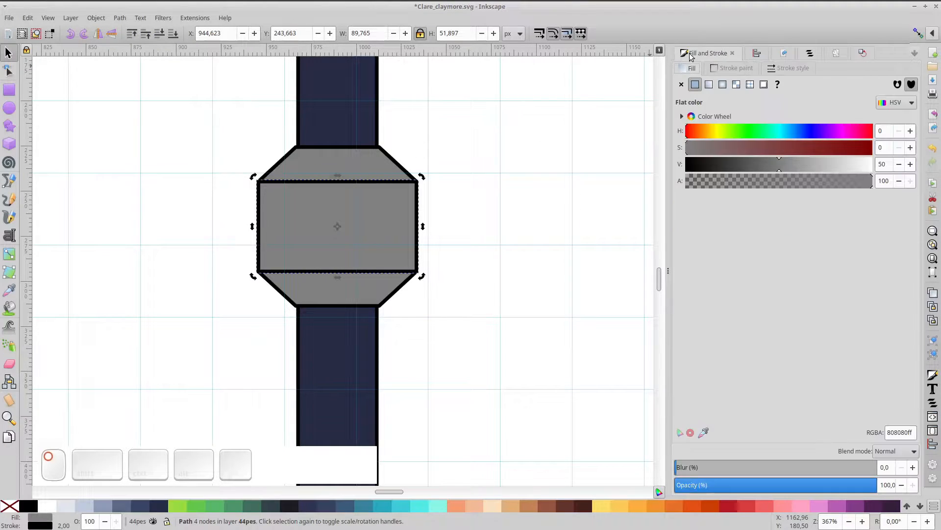
double_click(889, 165)
text(75)
key(Return)
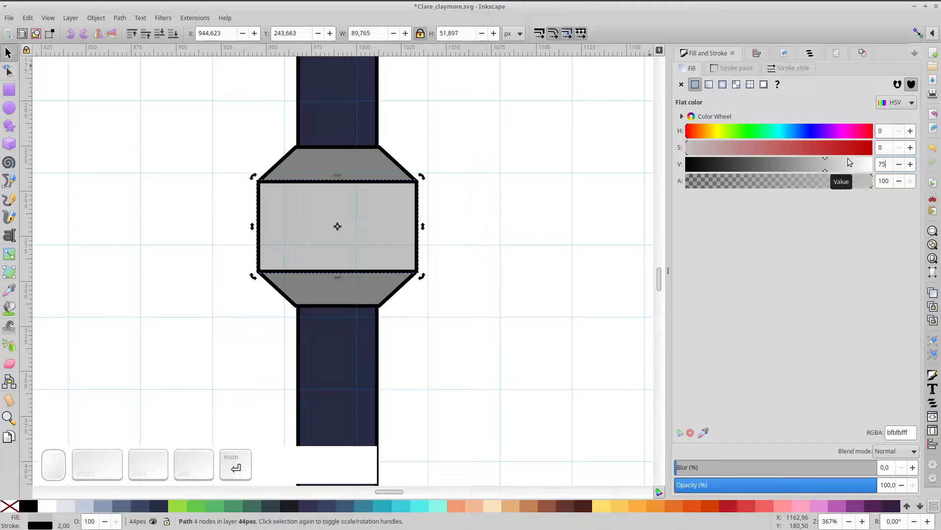
Group the band with the octagon behind it as a collar, and group that collar with the dark blue rectangle
shift+click(378, 172)
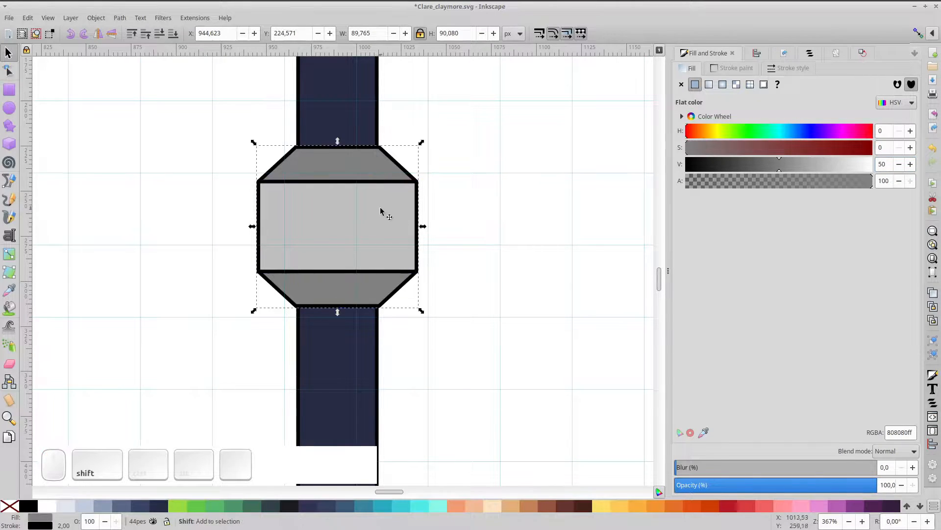
key(ctrl+g)
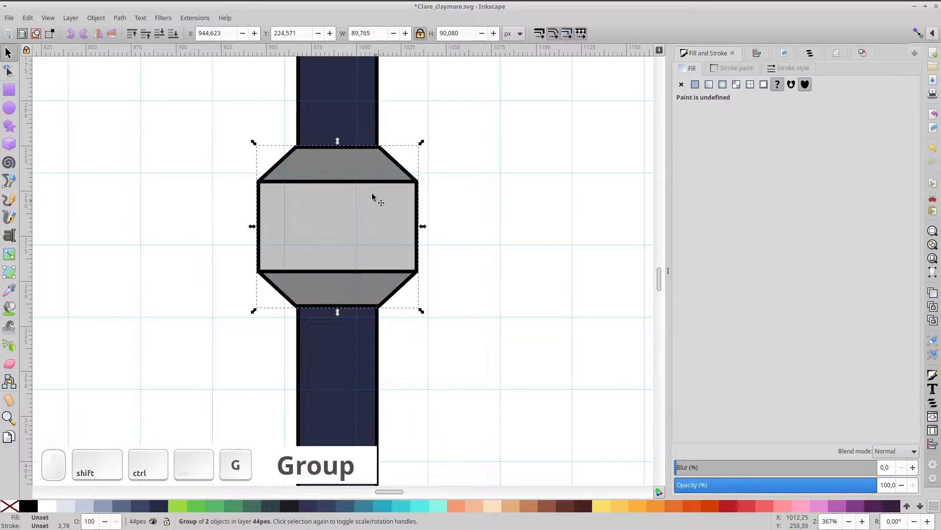
shift+click(358, 131)
key(ctrl+g)
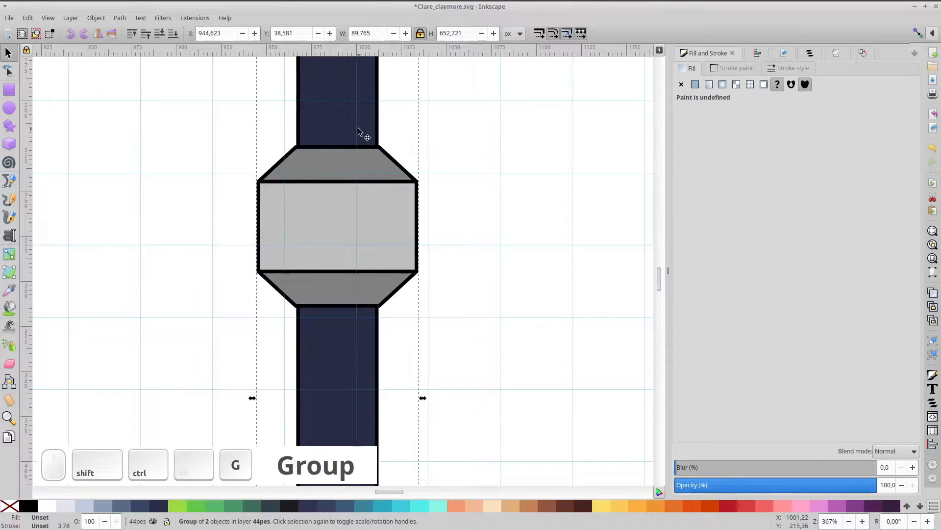
Inside the outer group, duplicate the grey collar and move the copy straight down the rectangle to about Y 557 px
double_click(367, 192)
scroll(368, 192, down, 3)
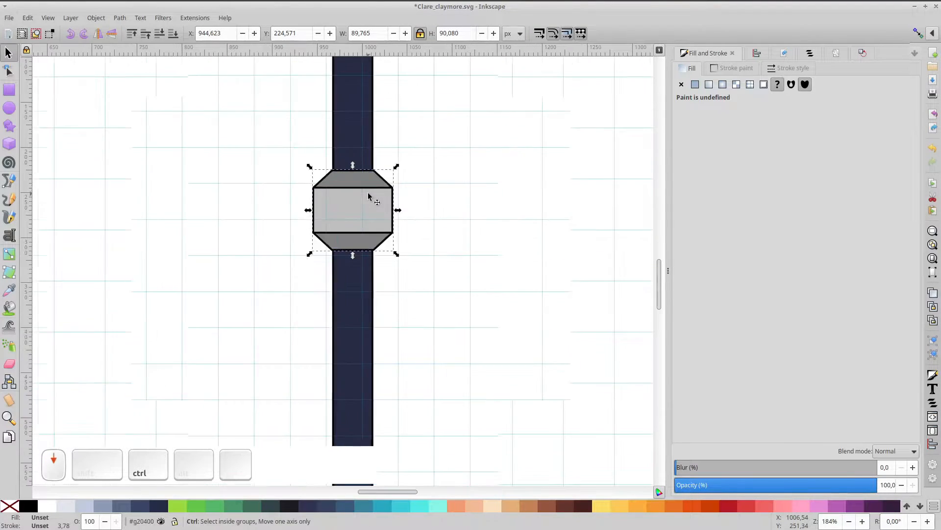
scroll(368, 195, down, 1)
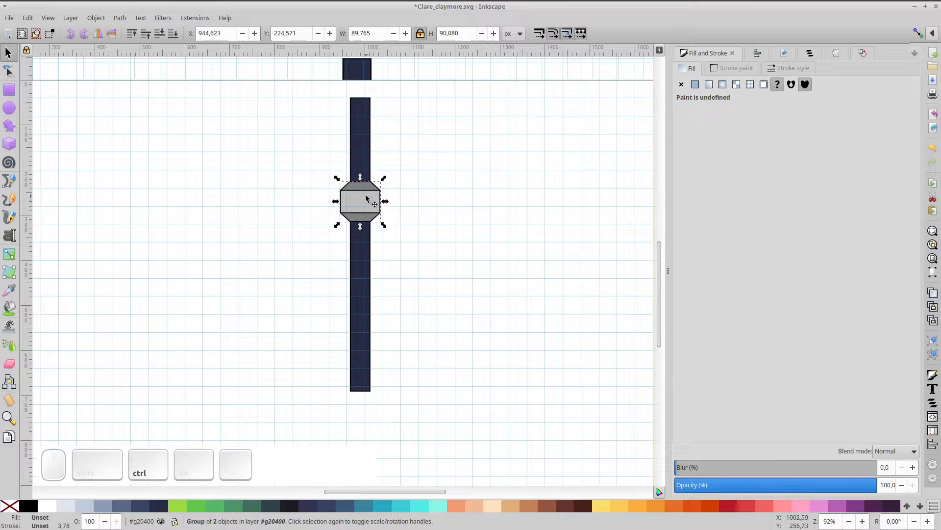
key(ctrl+d)
drag(367, 198, 361, 347)
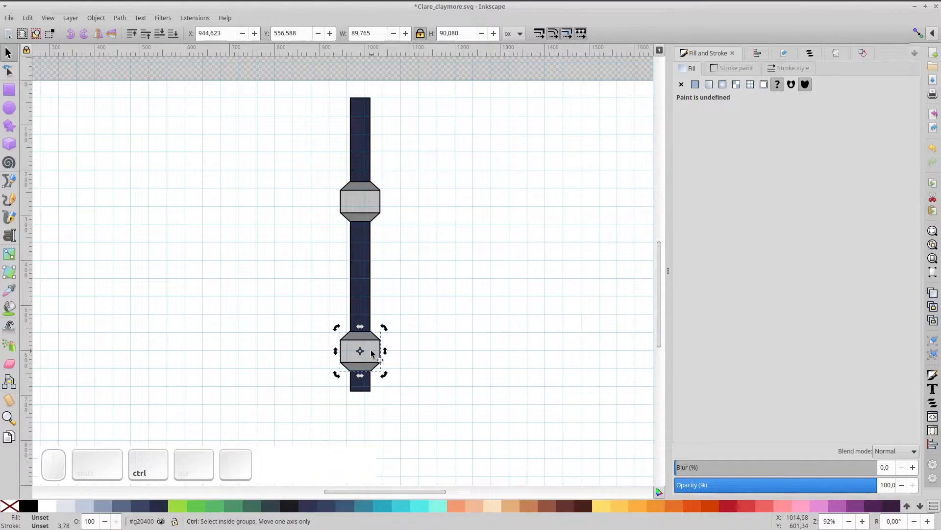
Lengthen the lower collar by raising the upper nodes of both its shapes 40 px, and move both straight up to about Y 480 px
scroll(363, 353, up, 3)
key(Escape)
ctrl+click(371, 353)
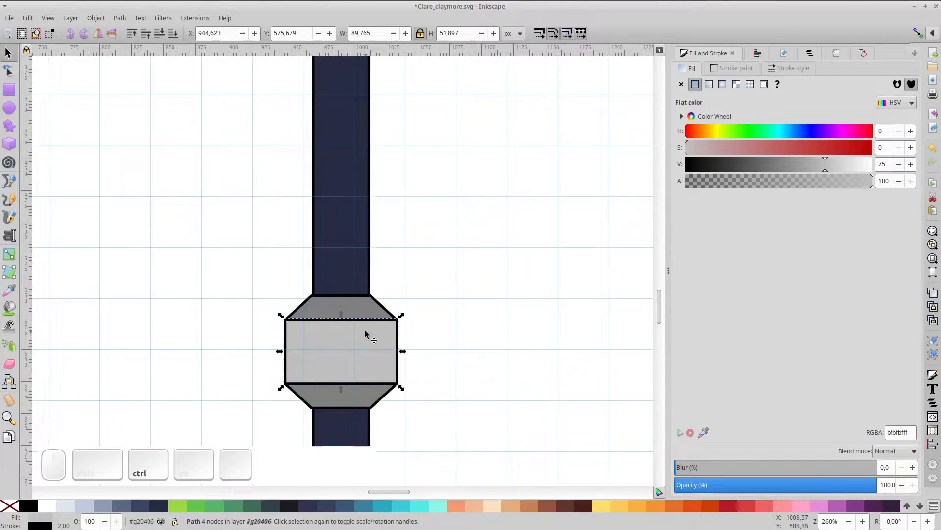
shift+click(367, 311)
click(8, 71)
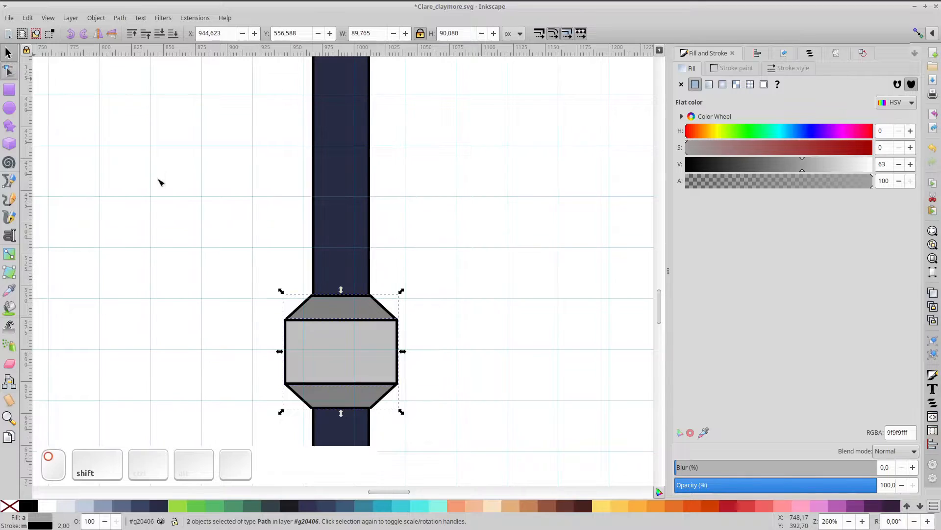
drag(247, 245, 448, 354)
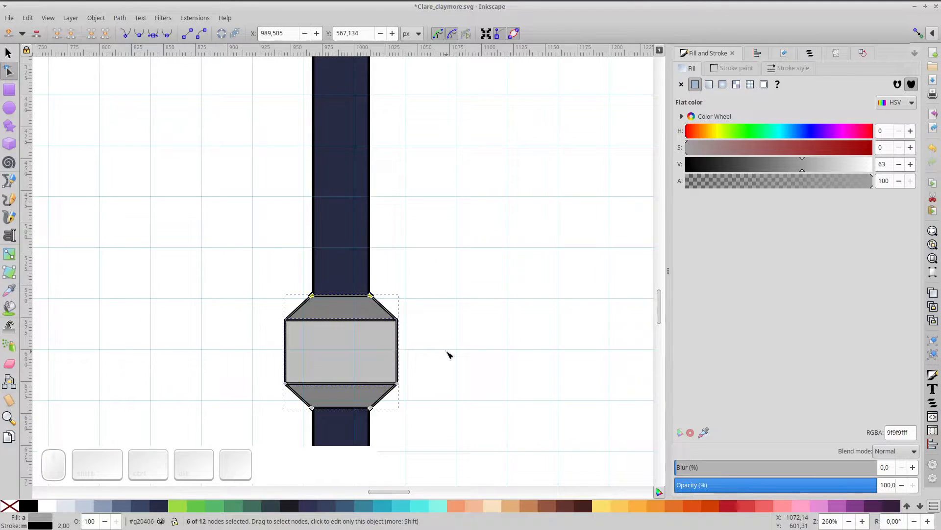
key(shift+Up)
key(shift+Up)
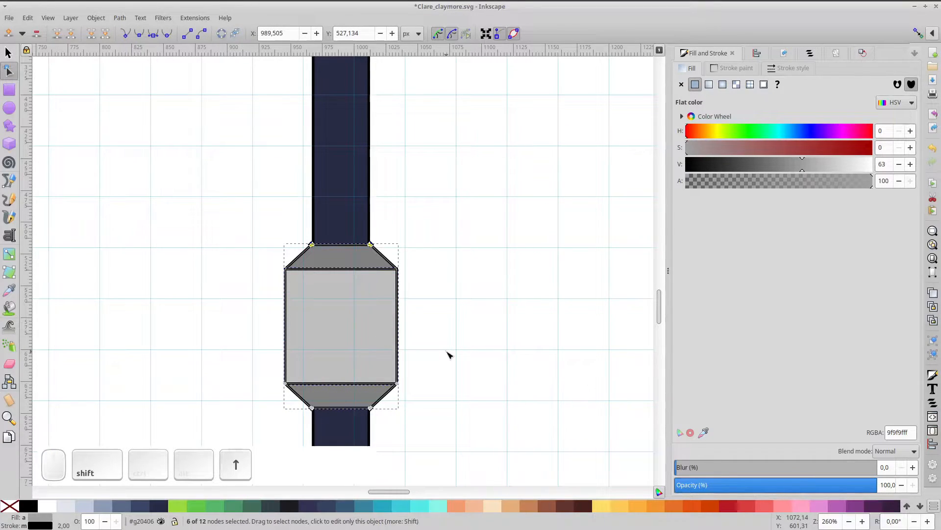
click(7, 52)
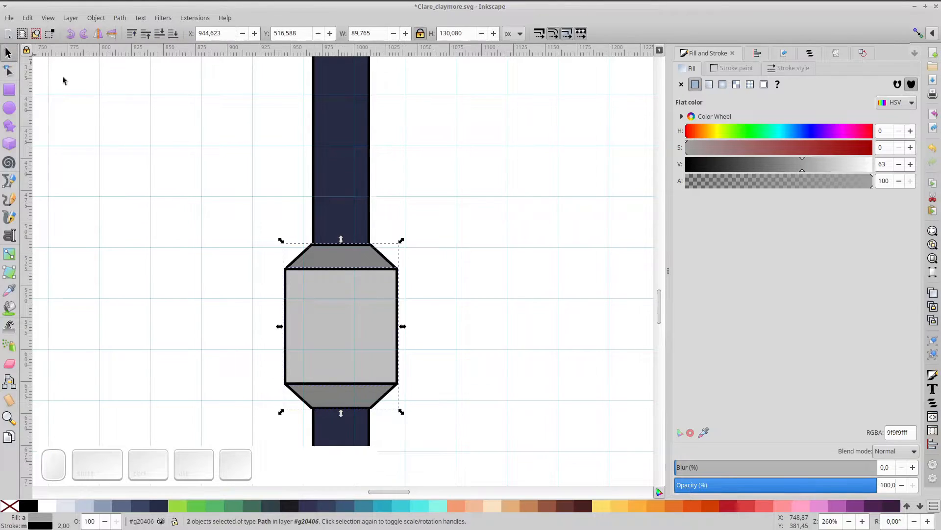
drag(343, 317, 349, 291)
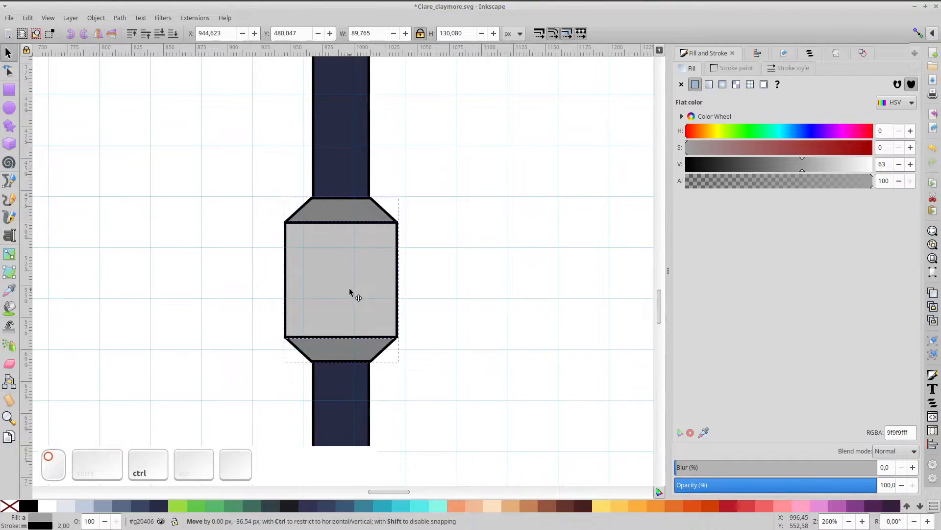
Duplicate the short upper collar and move the copy straight down over the rectangle's lower end, to about Y 638 px
scroll(349, 291, up, 12)
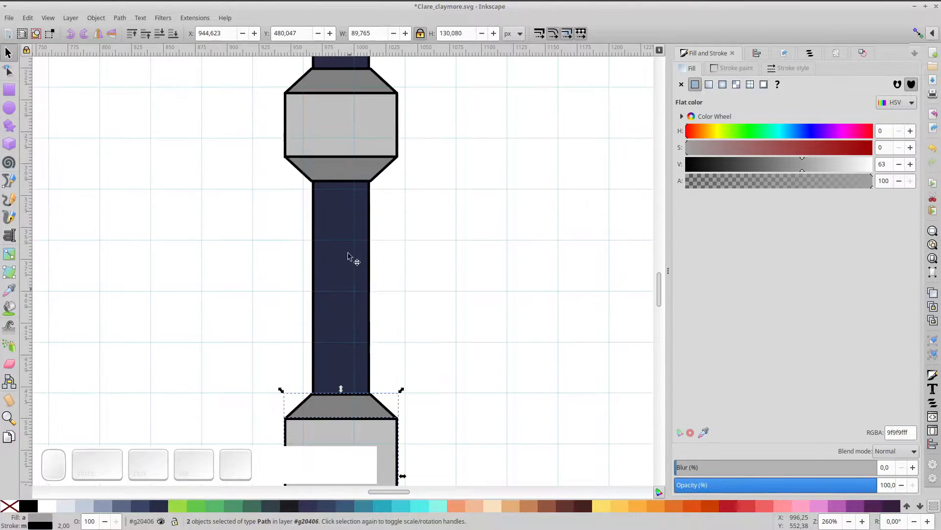
click(339, 166)
key(ctrl+d)
drag(340, 167, 348, 303)
scroll(349, 303, down, 2)
scroll(347, 300, down, 8)
drag(345, 208, 325, 385)
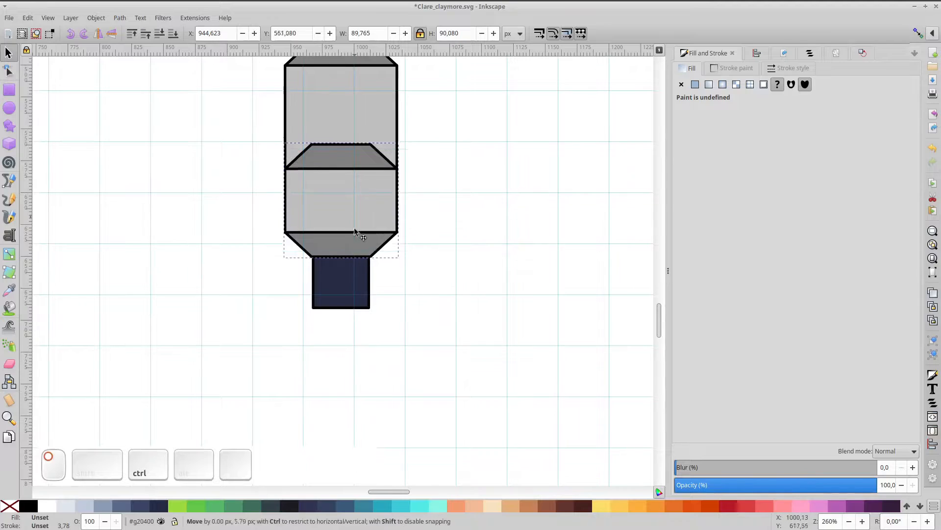
drag(354, 227, 357, 316)
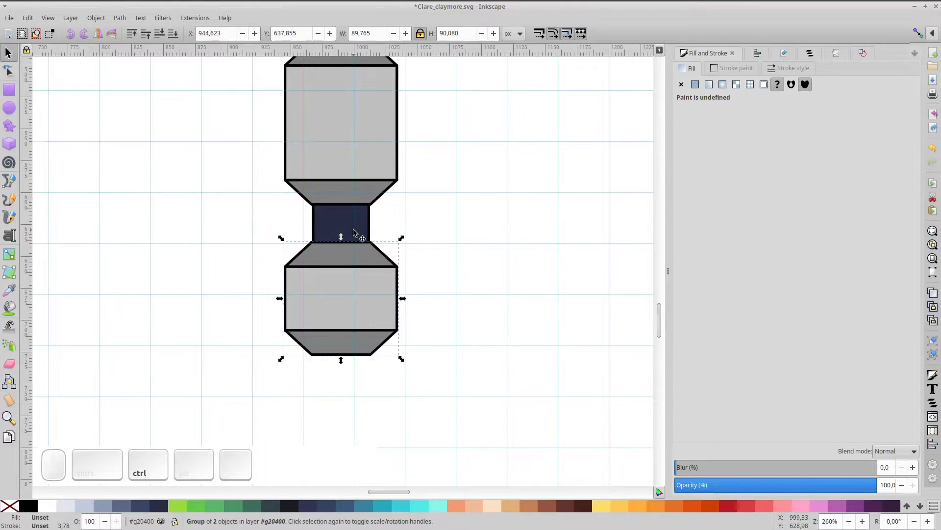
Duplicate the dark blue rectangle, shrink the copy about its centre to about 34 × 489 px, and move it straight down to about Y 166 px
ctrl+click(354, 230)
scroll(353, 232, down, 1)
scroll(354, 231, down, 3)
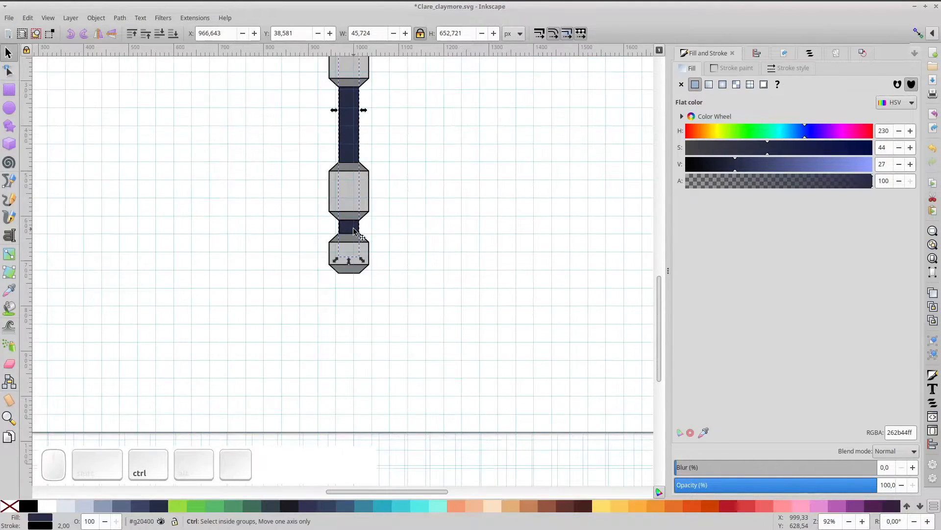
key(space)
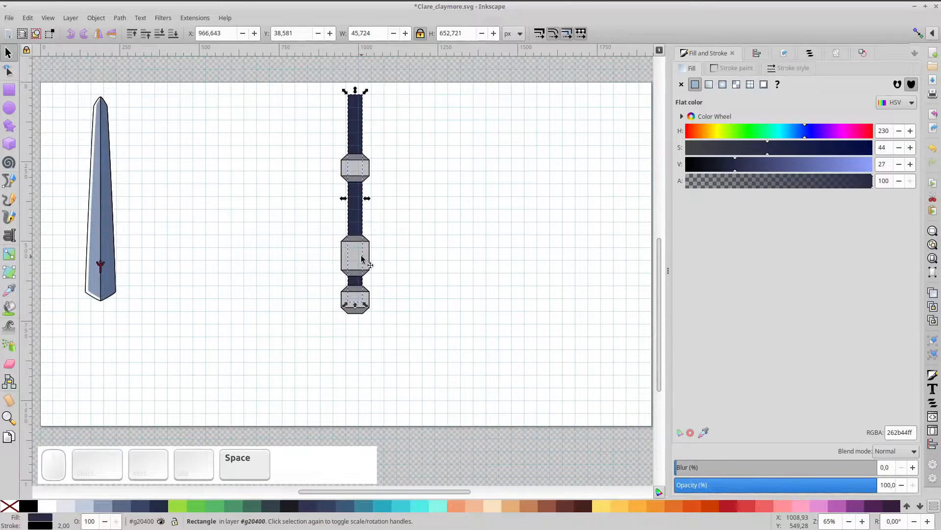
key(ctrl+d)
scroll(362, 260, up, 3)
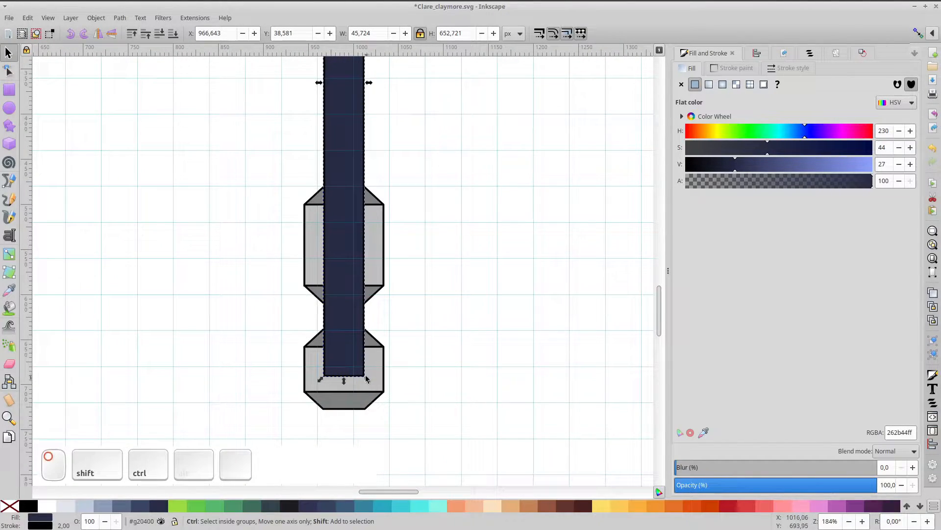
ctrl+shift+drag(365, 379, 360, 374)
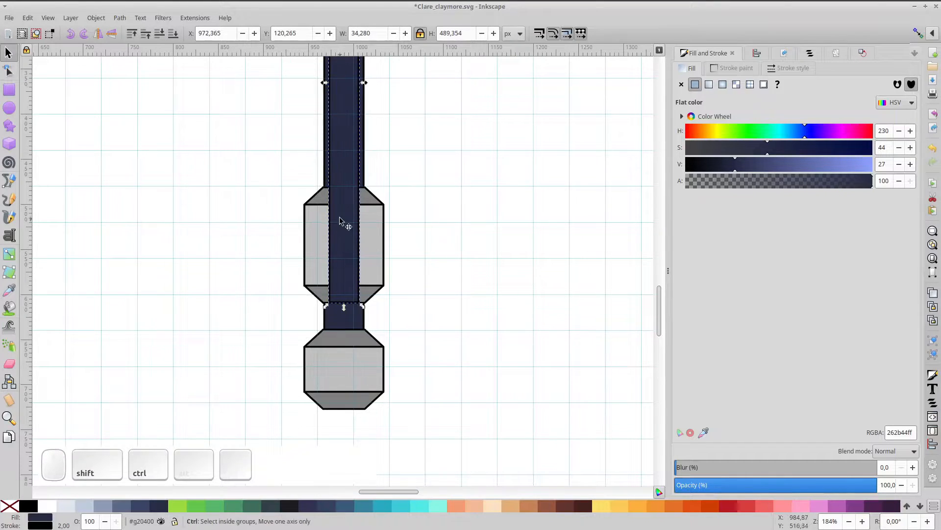
ctrl+drag(340, 220, 340, 263)
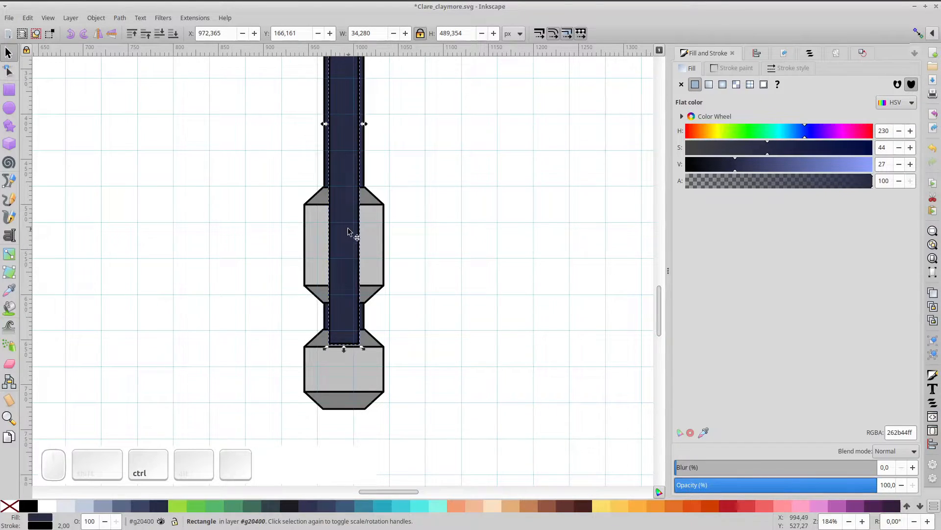
Fill the copy with the collars' light grey and shorten it from its upper end to about 28 × 161 px
key(d)
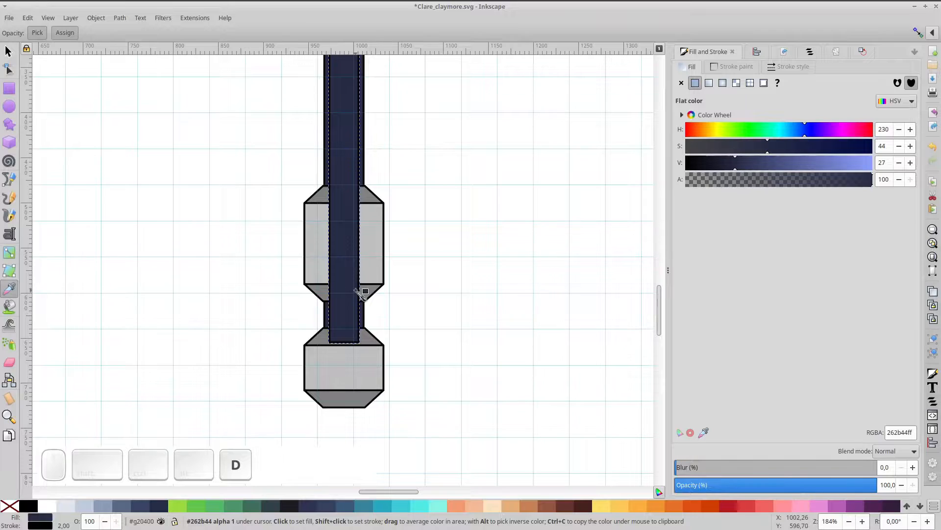
click(374, 272)
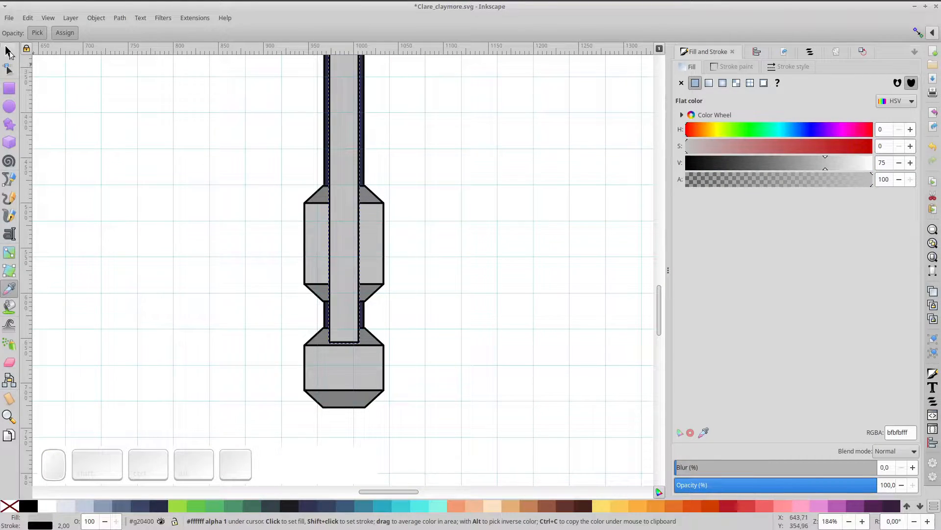
key(r)
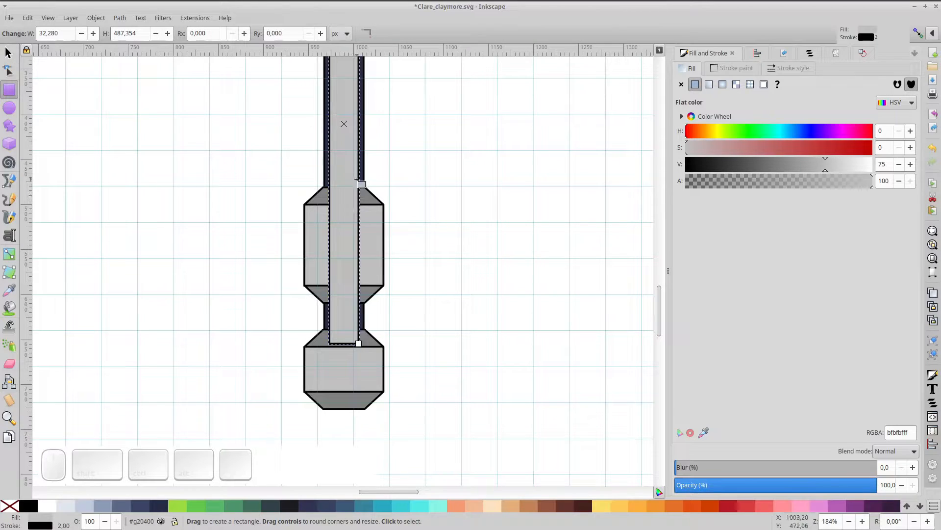
scroll(362, 205, up, 12)
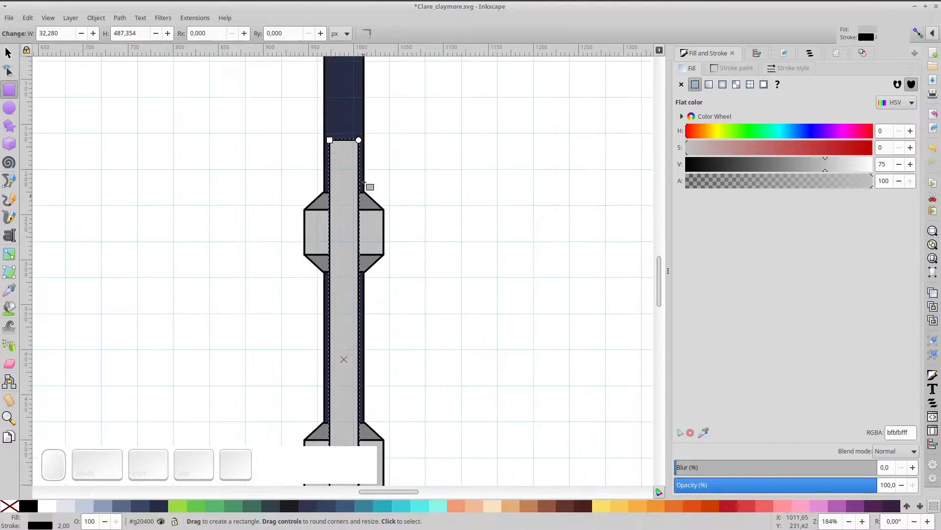
drag(329, 140, 333, 433)
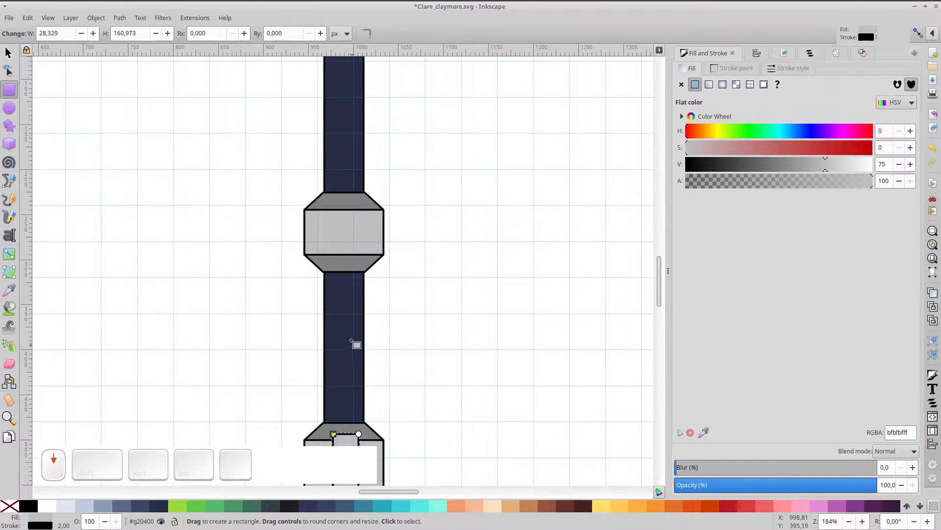
scroll(348, 334, down, 10)
Centre the narrow grey rectangle horizontally on the long collar, relative to the last selected object
click(8, 52)
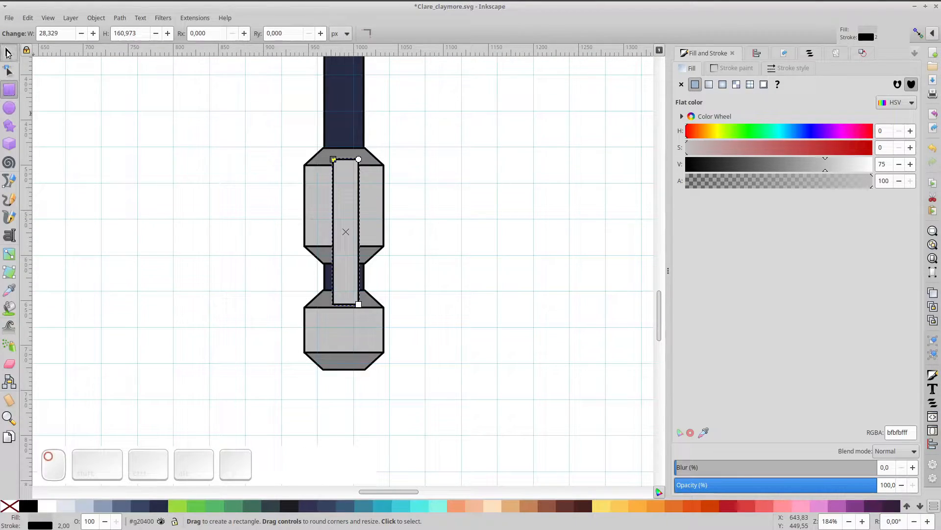
shift+click(377, 210)
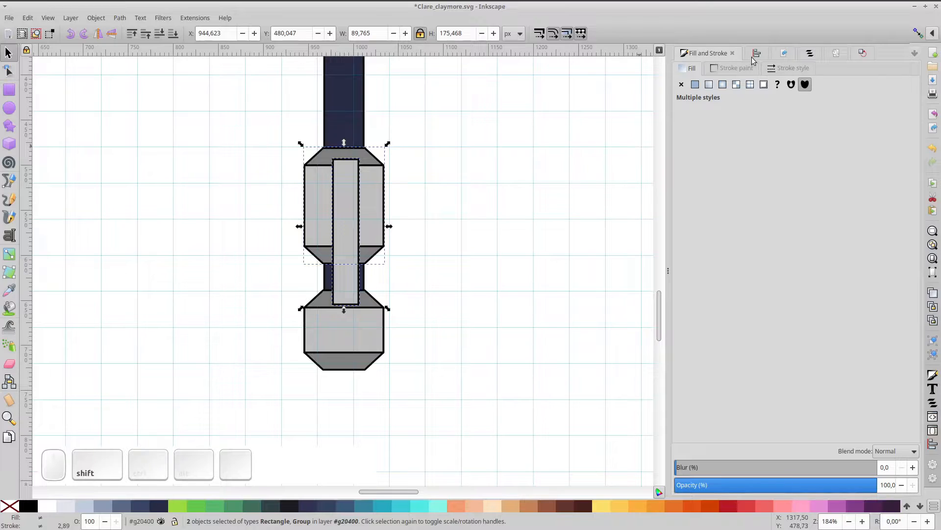
click(757, 53)
click(712, 131)
click(385, 213)
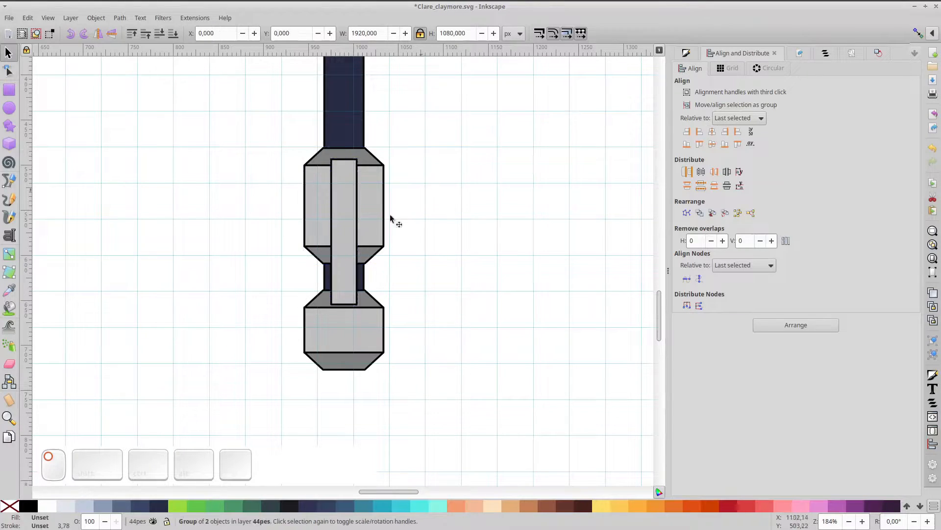
Move the narrow grey rectangle straight down to about Y 529 px and lower it behind both neighbouring collars
ctrl+click(344, 239)
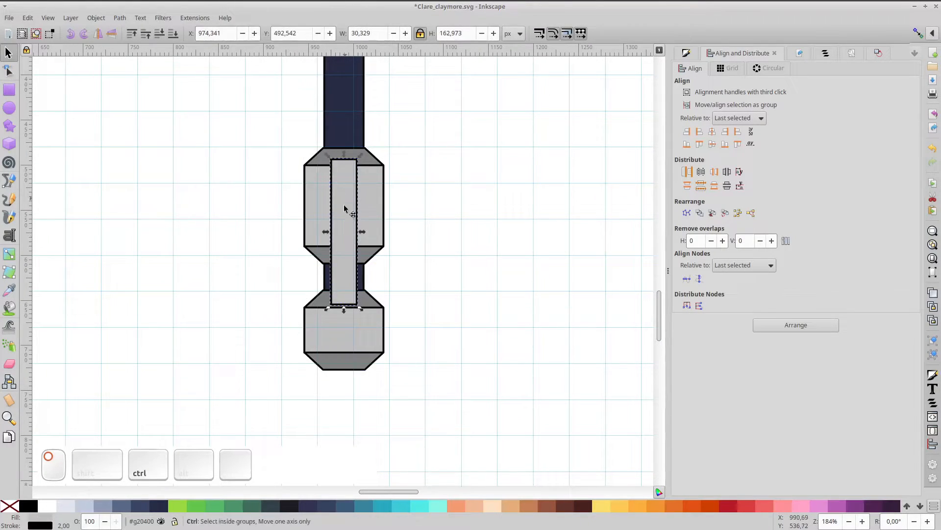
drag(343, 204, 344, 237)
click(161, 37)
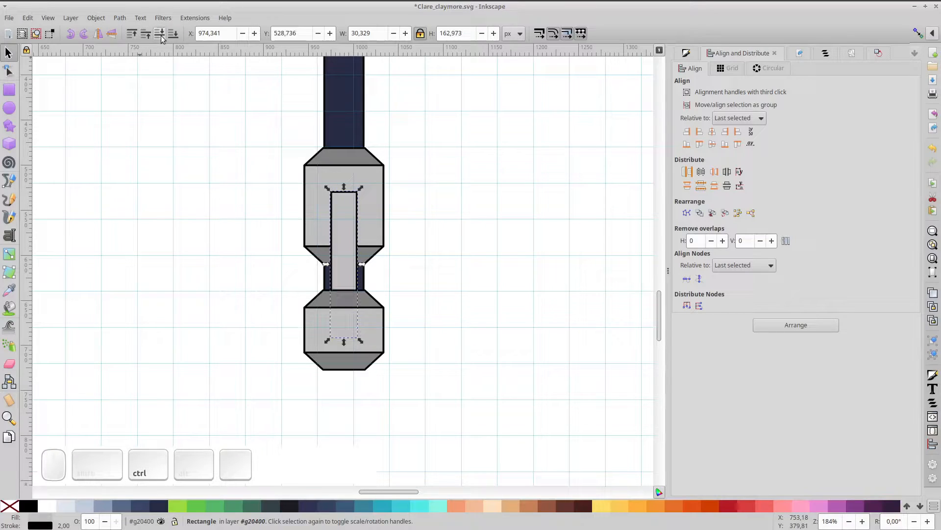
click(160, 36)
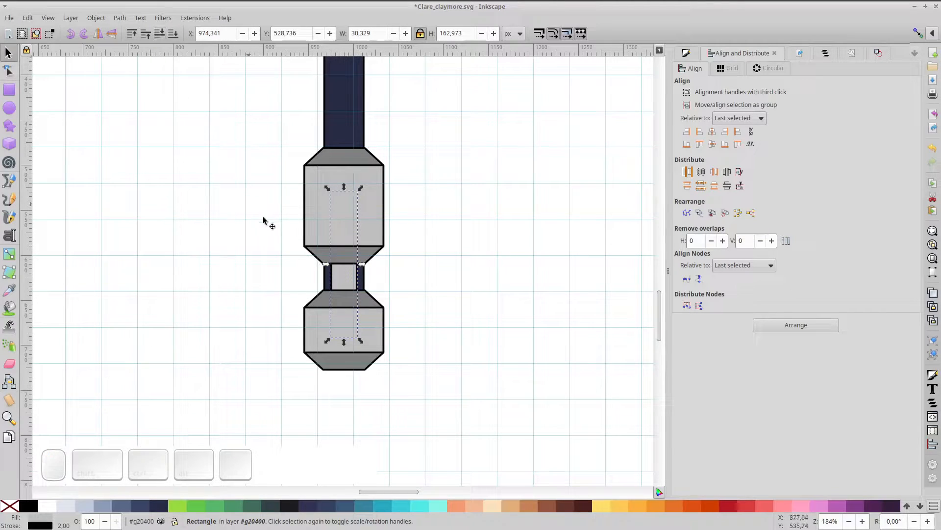
Move the bottom collar straight up to about Y 608 px and the long collar up until its lower edge is at about Y 577 px
click(365, 280)
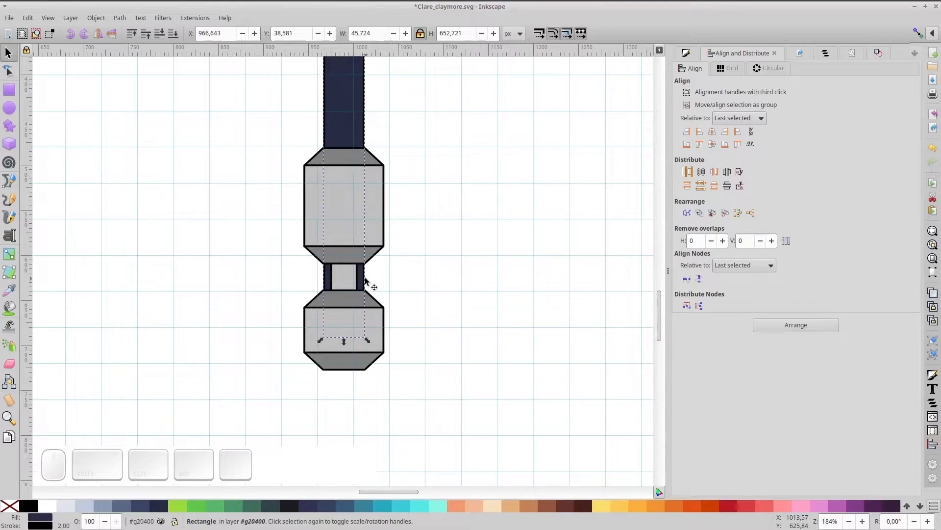
click(381, 356)
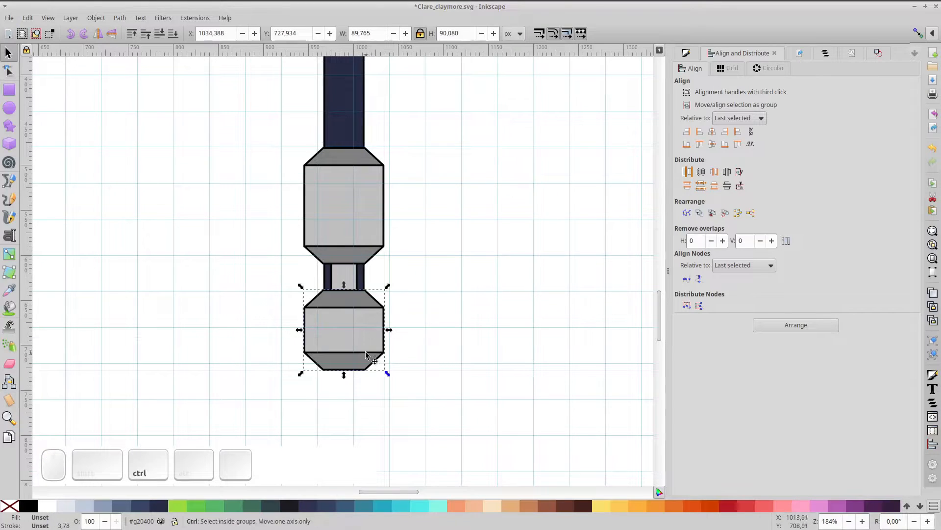
drag(366, 353, 366, 327)
mouse_move(358, 232)
mouse_down()
mouse_move(363, 220)
mouse_move(355, 221)
mouse_up()
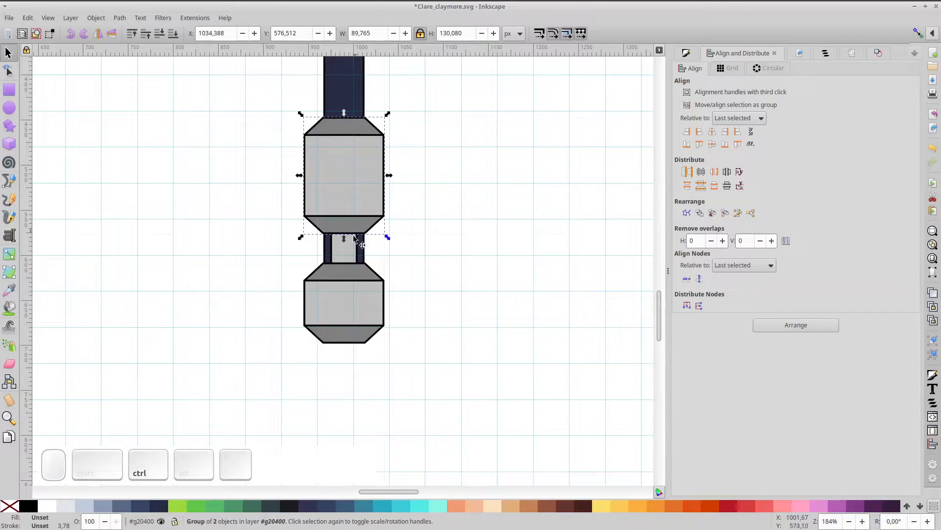
Shorten the dark blue rectangle from its lower end to about 532 px high so it ends behind the long collar
scroll(351, 248, up, 2)
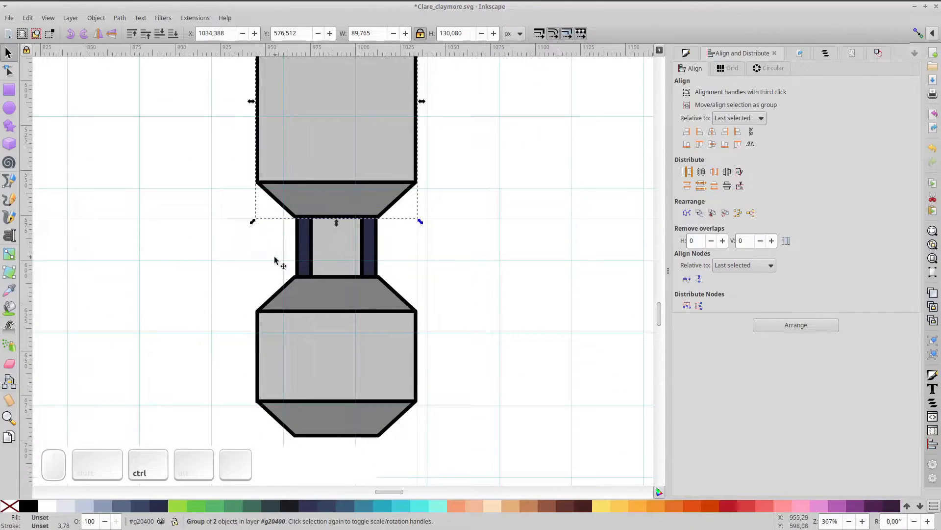
ctrl+click(302, 251)
key(r)
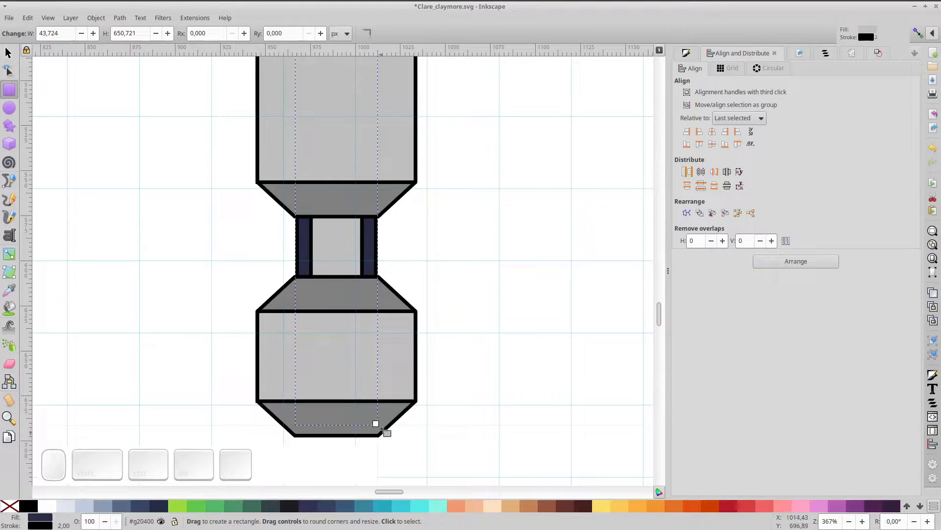
drag(380, 428, 383, 210)
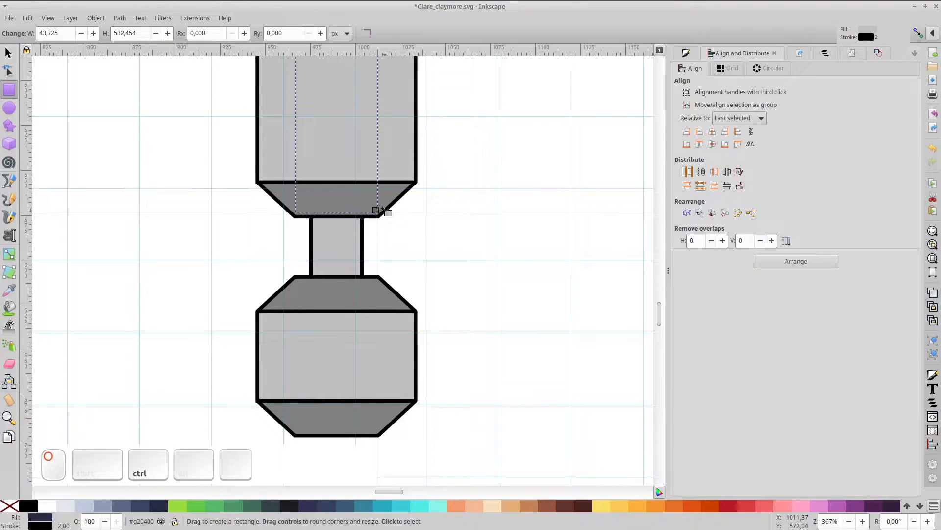
click(8, 53)
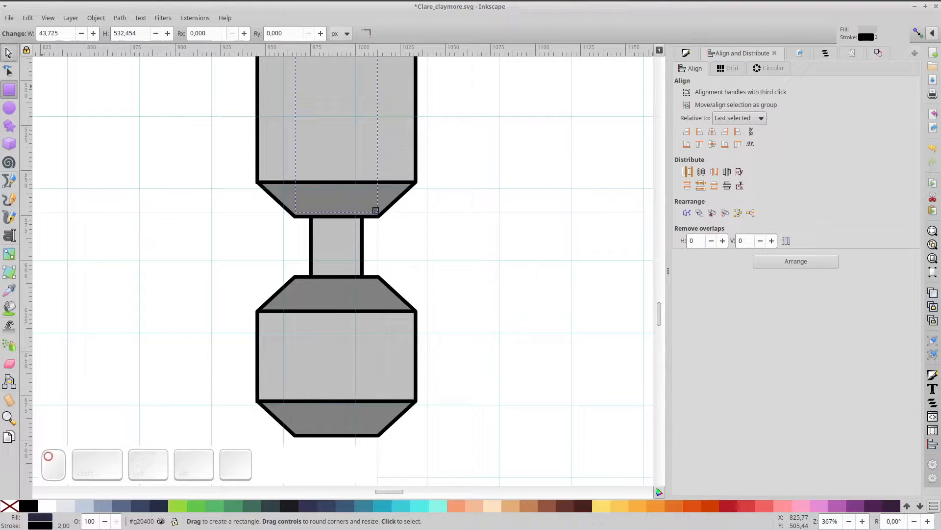
Enter the bottom collar's group and delete its light grey band
click(367, 374)
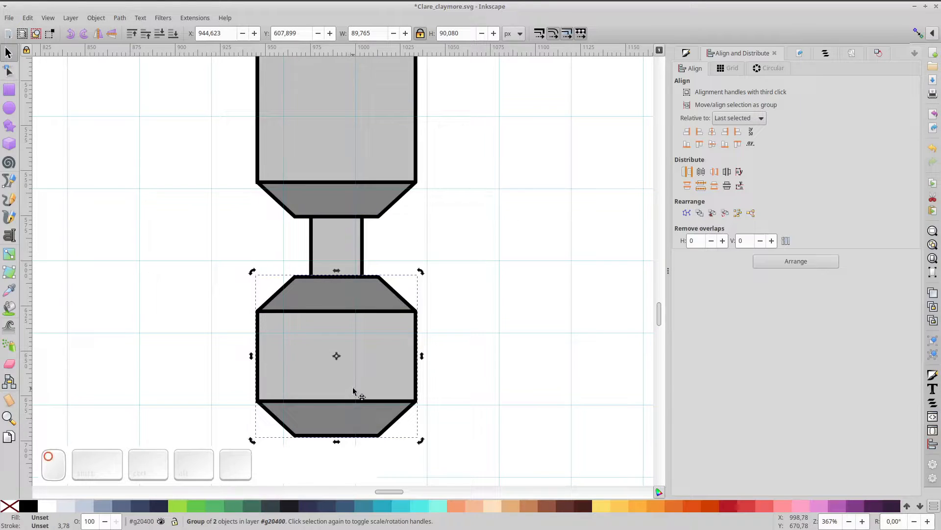
double_click(354, 391)
key(Delete)
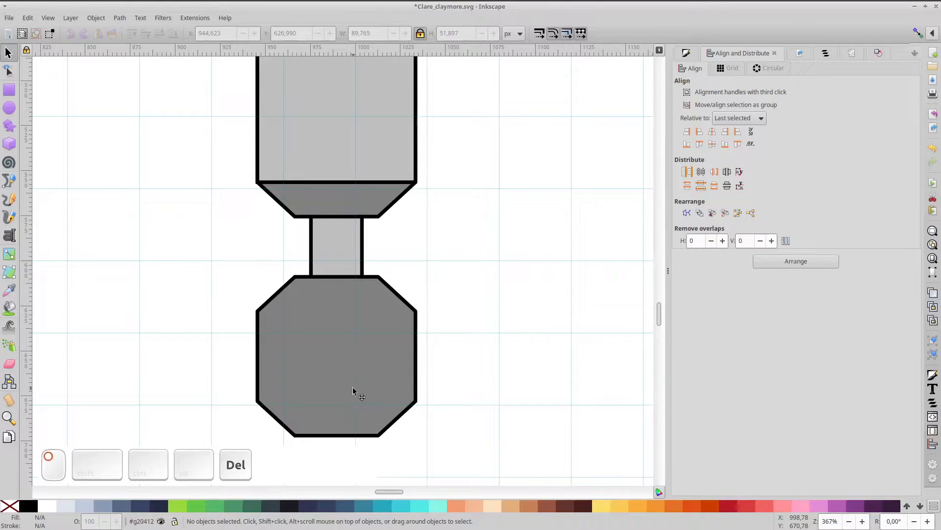
Remove the two lowest nodes of the bottom octagon, leaving a straight lower edge between its side corners
double_click(353, 391)
drag(211, 360, 494, 463)
drag(225, 307, 485, 479)
drag(198, 363, 495, 459)
click(96, 33)
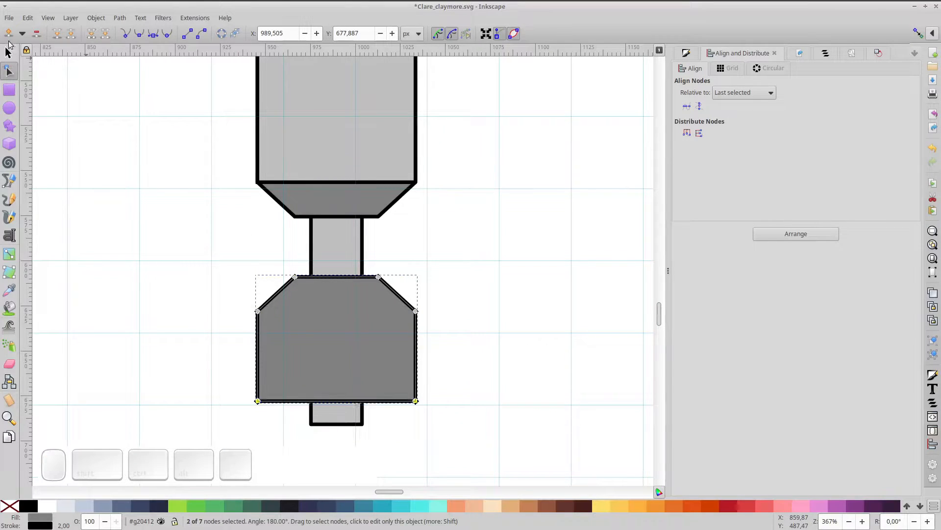
Insert a node midway along the bottom shape's lower edge and delete the two lower corner nodes beside it
click(6, 34)
drag(214, 382, 291, 438)
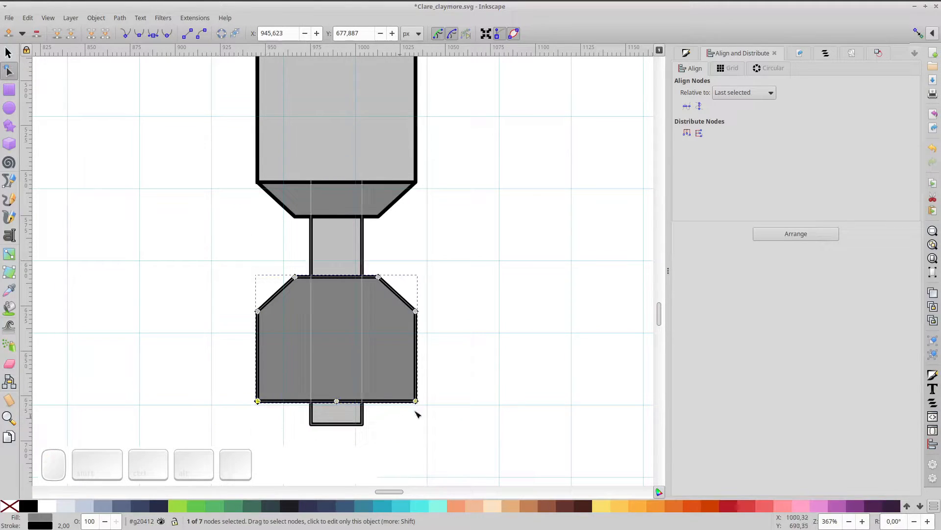
drag(443, 426, 406, 389)
key(Delete)
drag(227, 384, 282, 425)
key(Delete)
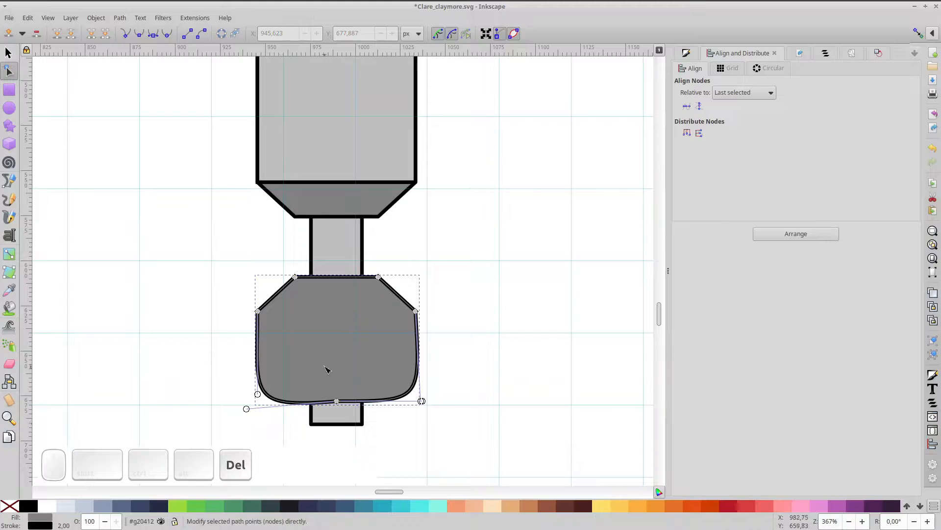
Make the lowest node and the two side nodes cusps so straight lines run down to a point
click(337, 401)
click(125, 35)
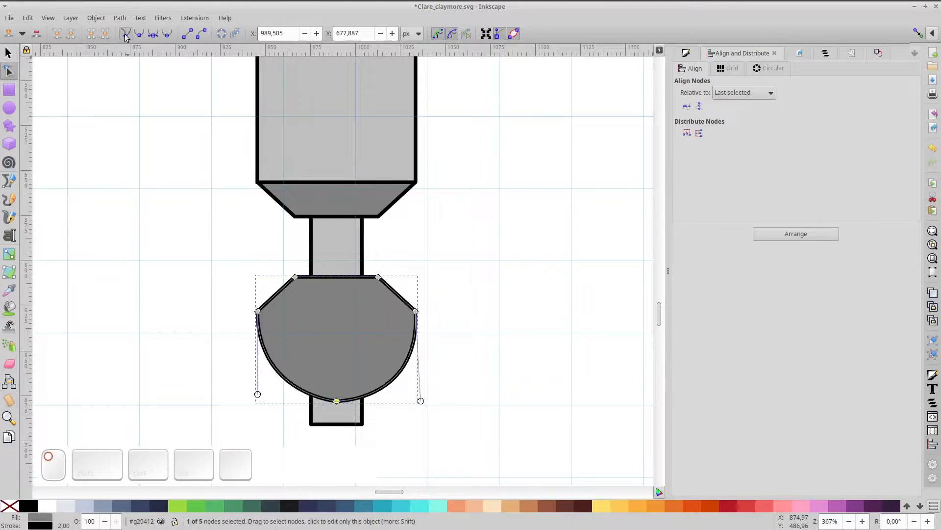
drag(369, 335, 504, 360)
click(125, 35)
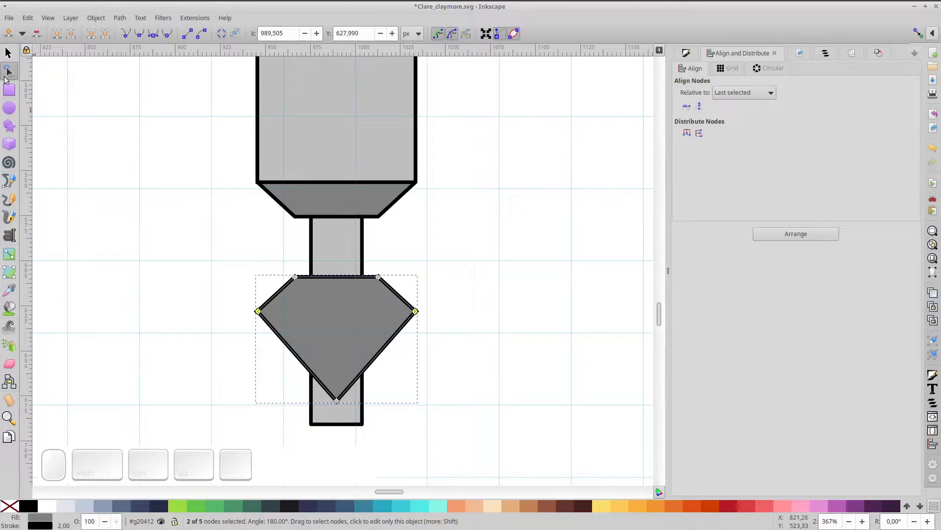
Lengthen the pointed shape by moving its tip node straight down to about Y 708 px
click(8, 53)
key(n)
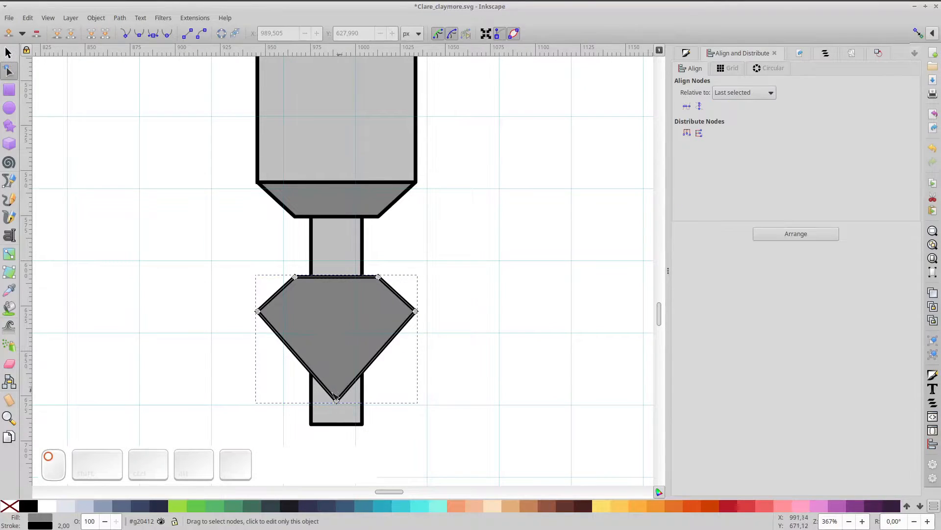
click(336, 401)
drag(337, 401, 337, 456)
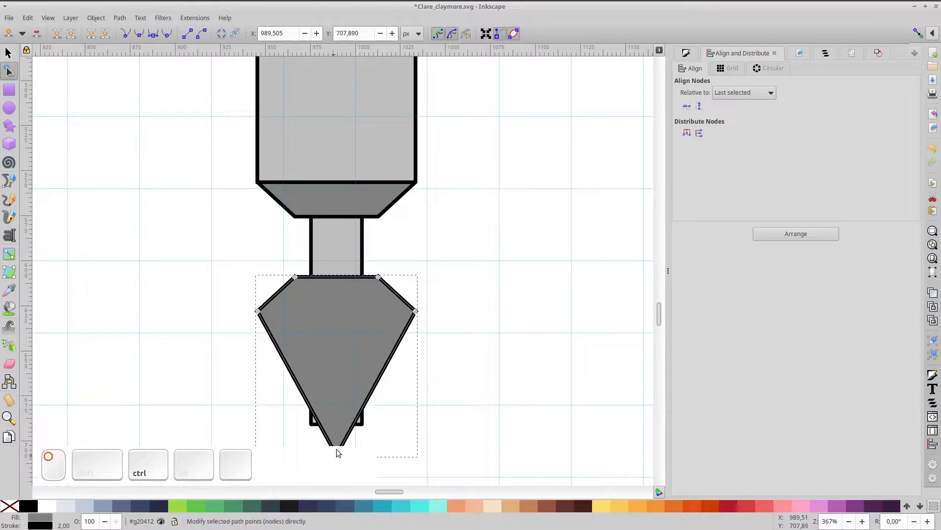
scroll(407, 348, down, 8)
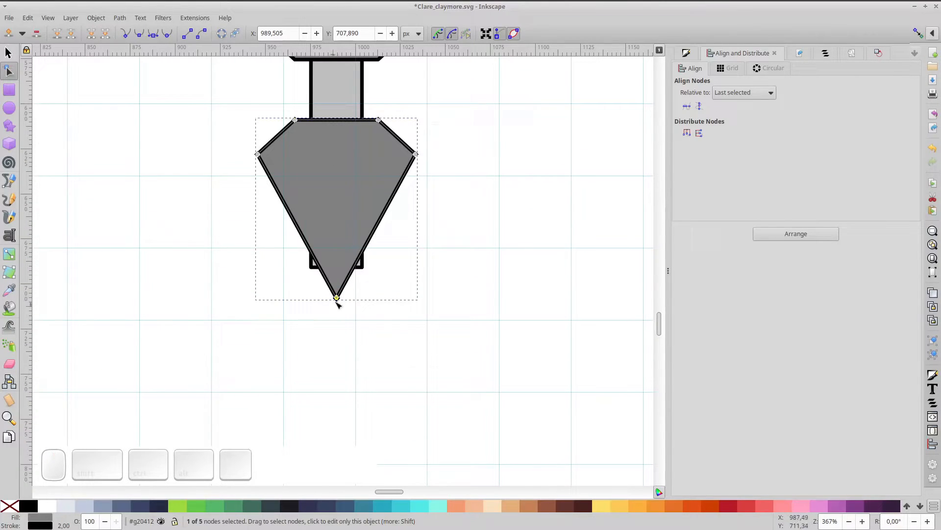
Shorten the narrow grey rectangle from its lower end, keeping its width, so that it ends behind the pointed shape
click(362, 268)
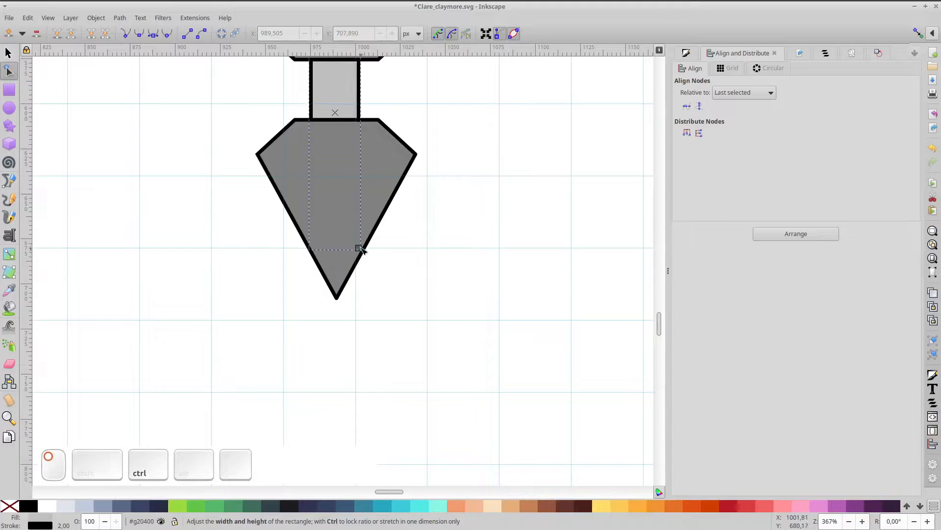
key(ctrl+z)
drag(365, 268, 367, 237)
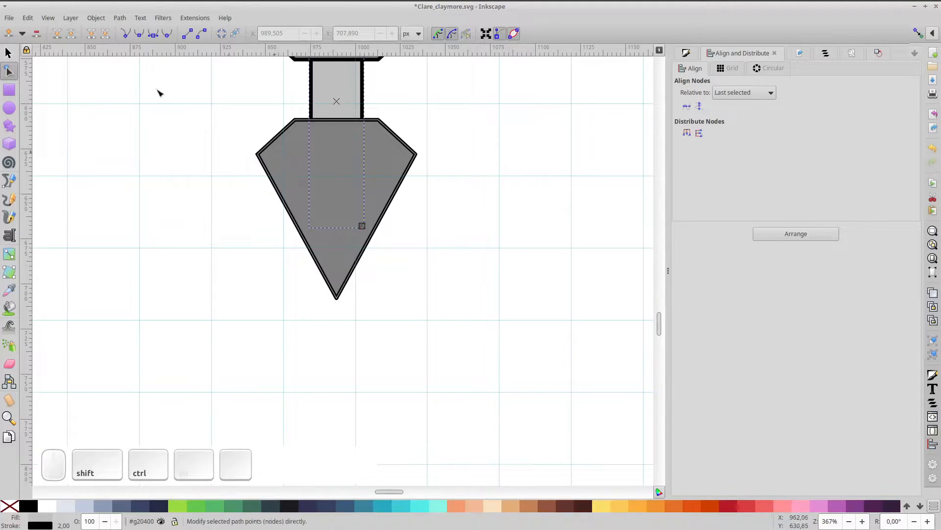
Draw a fully rounded horizontal bar about 102 px wide and 9 px high across the widest part of the pointed pommel shape
click(8, 52)
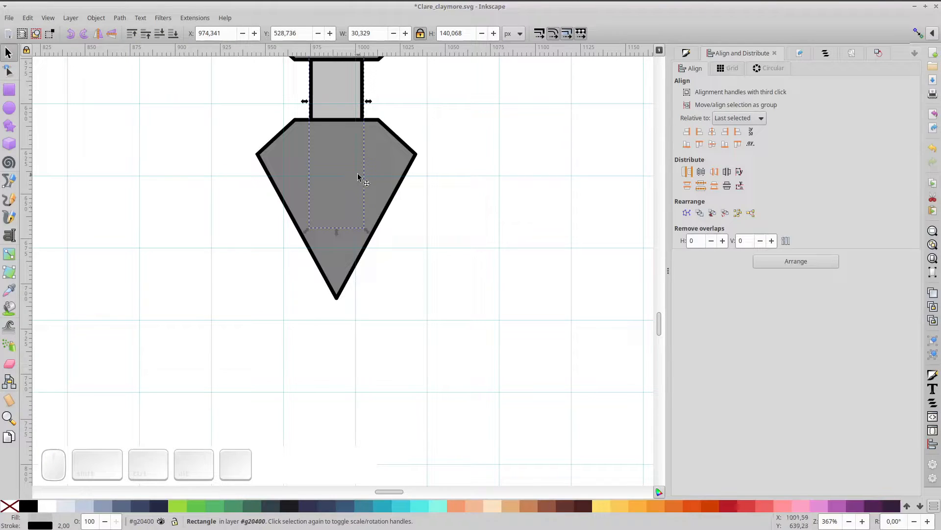
drag(358, 175, 351, 233)
middle_click(351, 233)
click(351, 233)
double_click(392, 219)
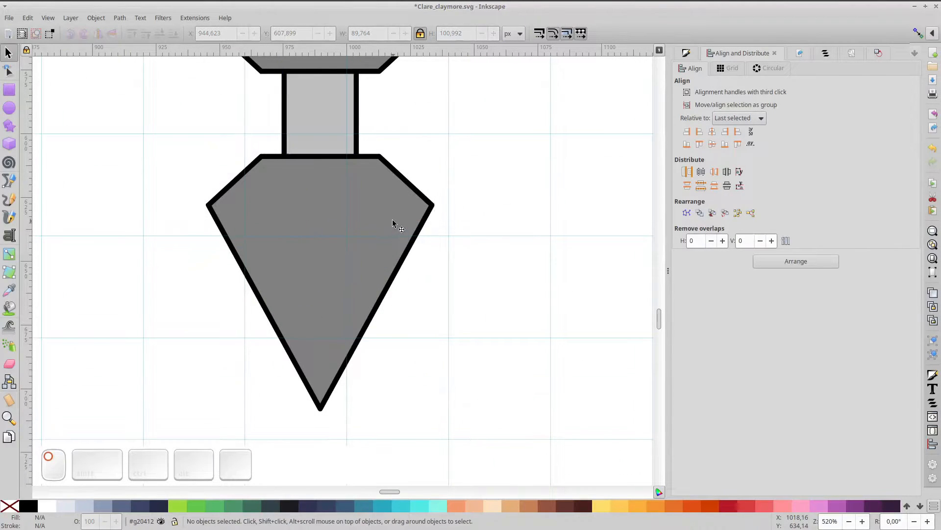
click(393, 219)
click(9, 90)
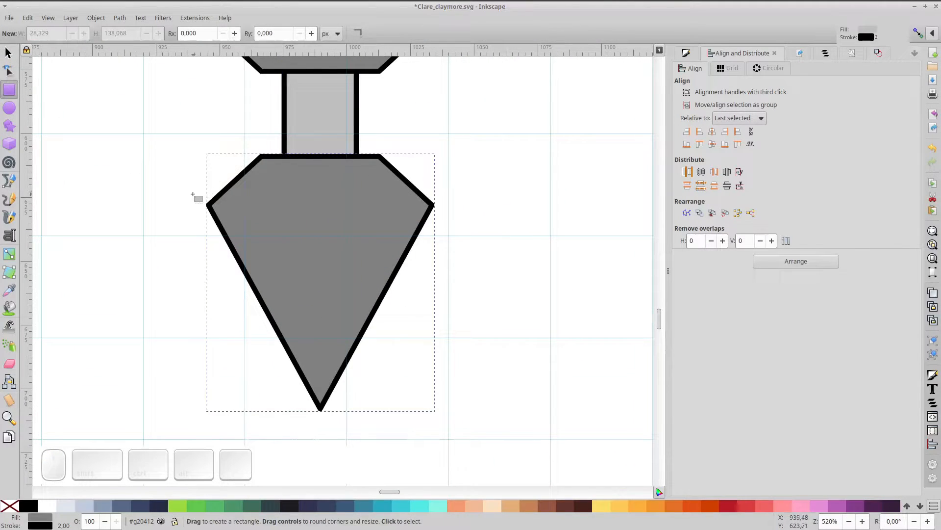
mouse_move(193, 194)
mouse_down()
mouse_move(455, 215)
mouse_move(460, 241)
mouse_up()
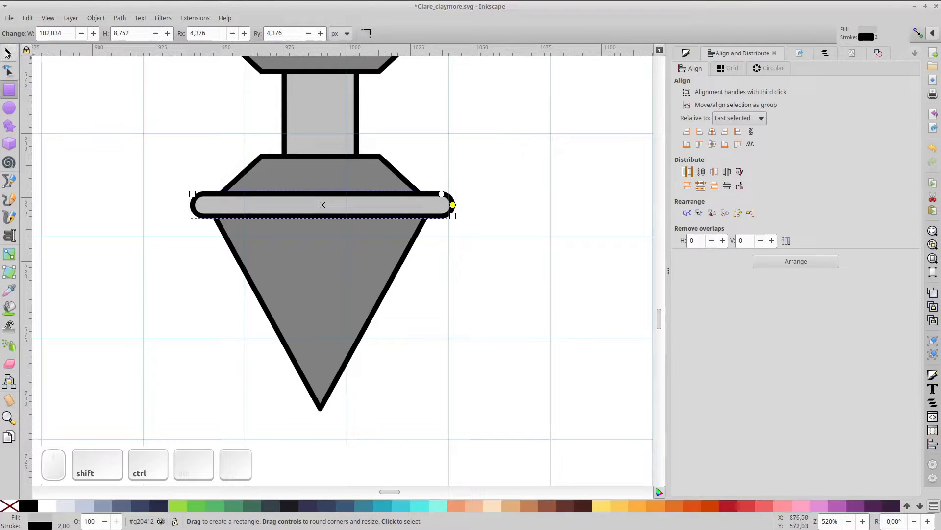
Centre the rounded bar horizontally on the pointed pommel shape
click(8, 52)
shift+click(356, 164)
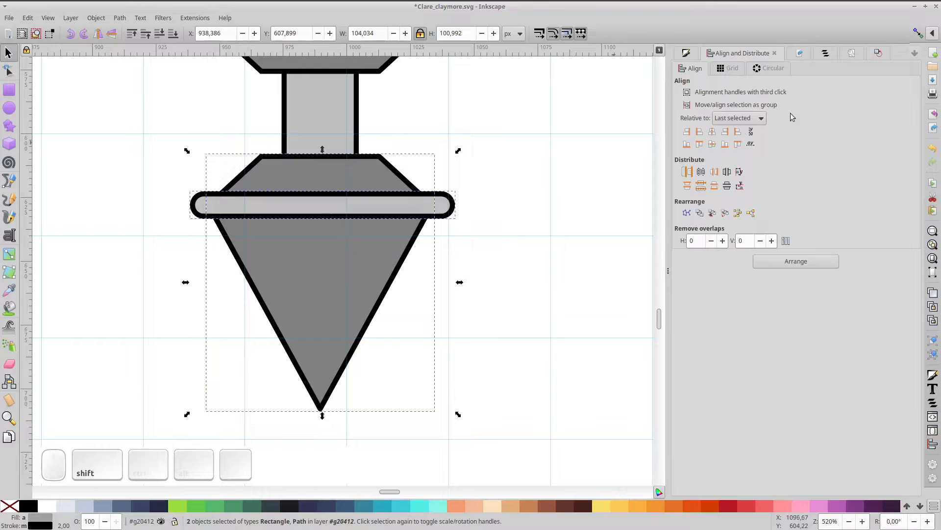
click(713, 132)
click(498, 183)
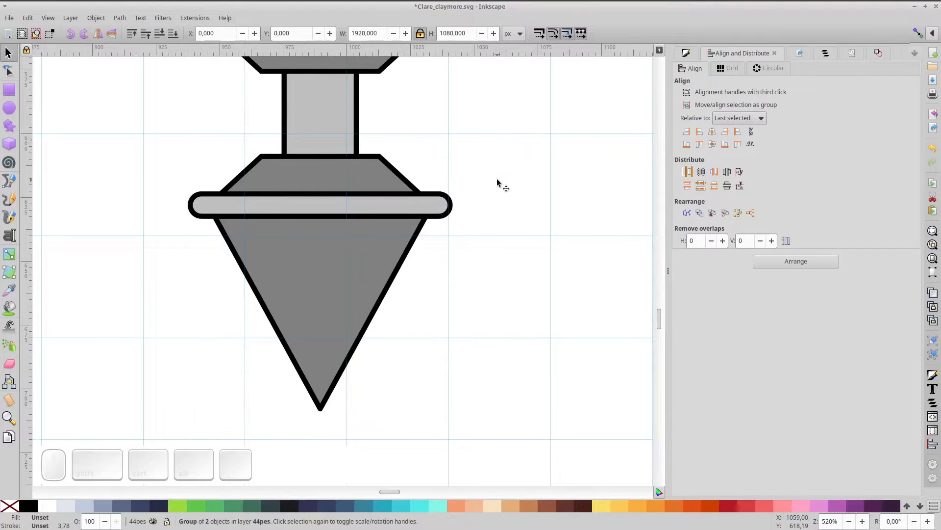
Move the upper grey collar straight up along the dark blue handle to about Y 98 px
key(5)
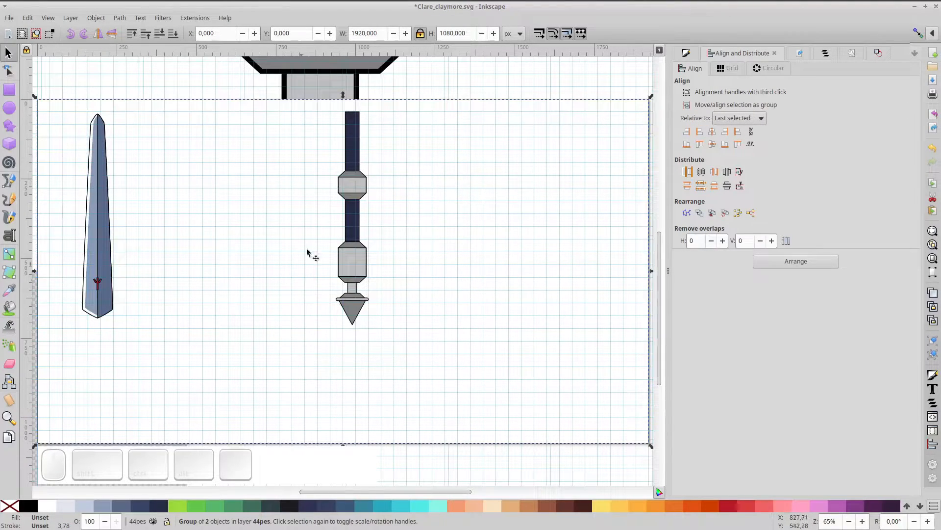
click(353, 183)
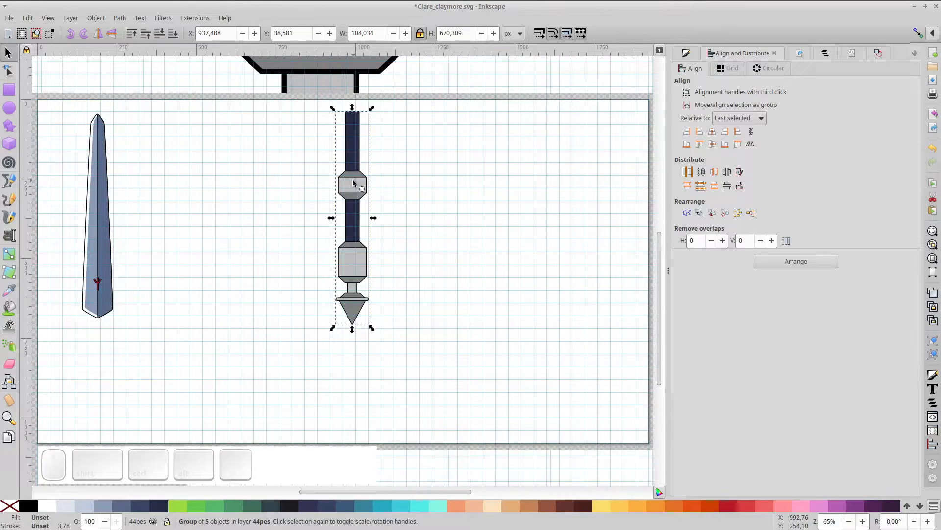
scroll(353, 180, up, 2)
ctrl+click(353, 182)
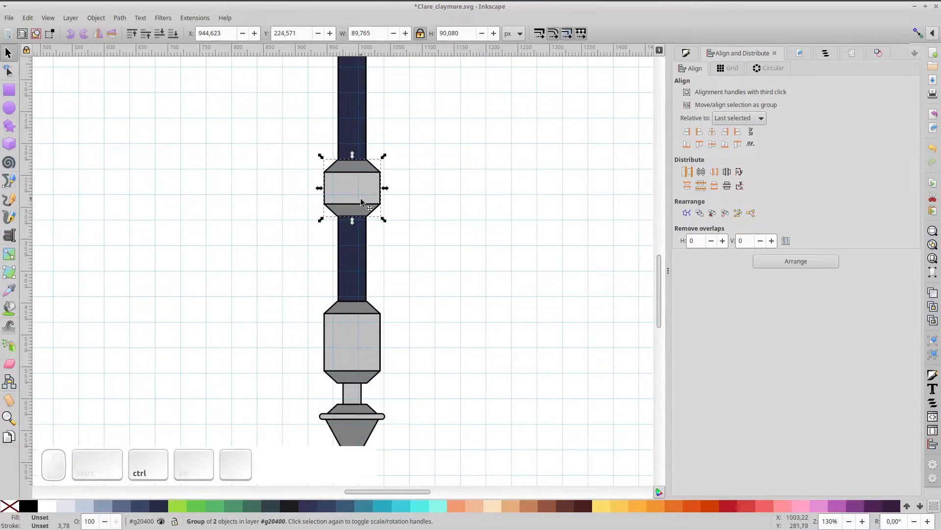
drag(362, 201, 360, 121)
Duplicate the pointed pommel with its bar, flip the copy vertically and move it straight up to about Y 278 px
scroll(354, 229, down, 5)
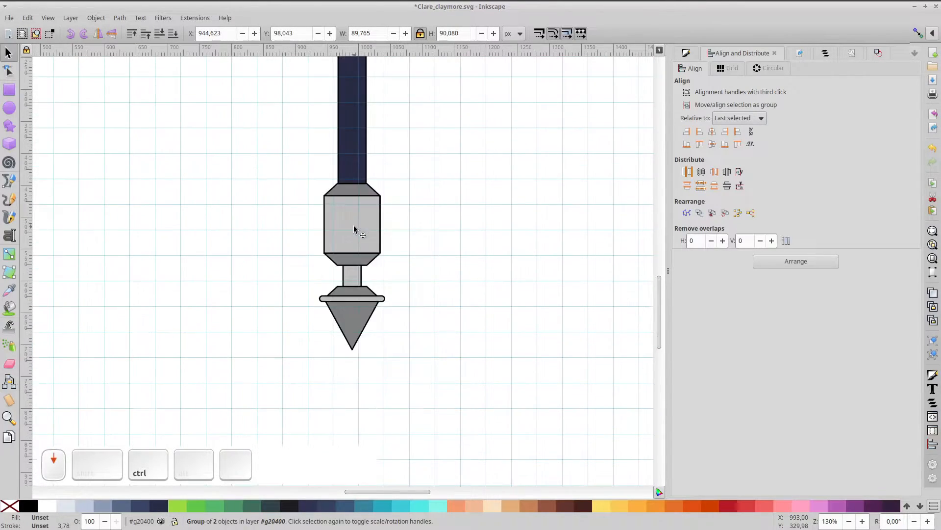
click(356, 312)
key(ctrl+d)
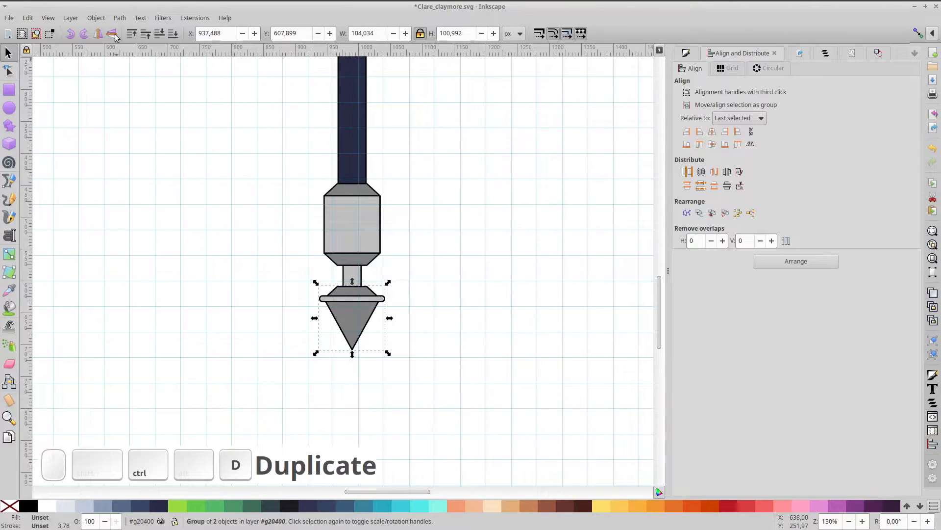
click(112, 33)
drag(349, 335, 342, 125)
key(space)
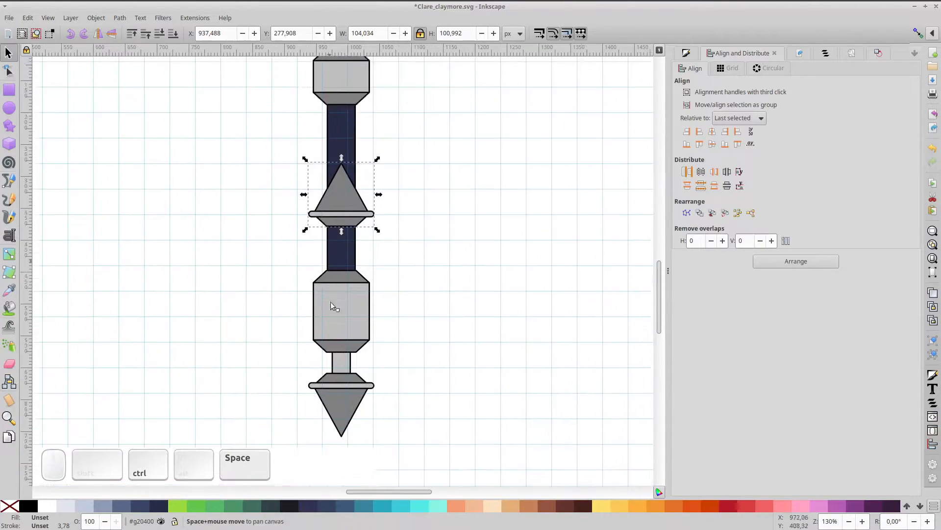
Move the upper collar to the top end of the handle and seat the flipped copy on it at about Y -60 px
drag(343, 378, 355, 158)
drag(355, 263, 350, 158)
scroll(350, 163, up, 2)
Delete the rounded bar from the flipped copy and ungroup the remaining pointed shape
ctrl+click(347, 178)
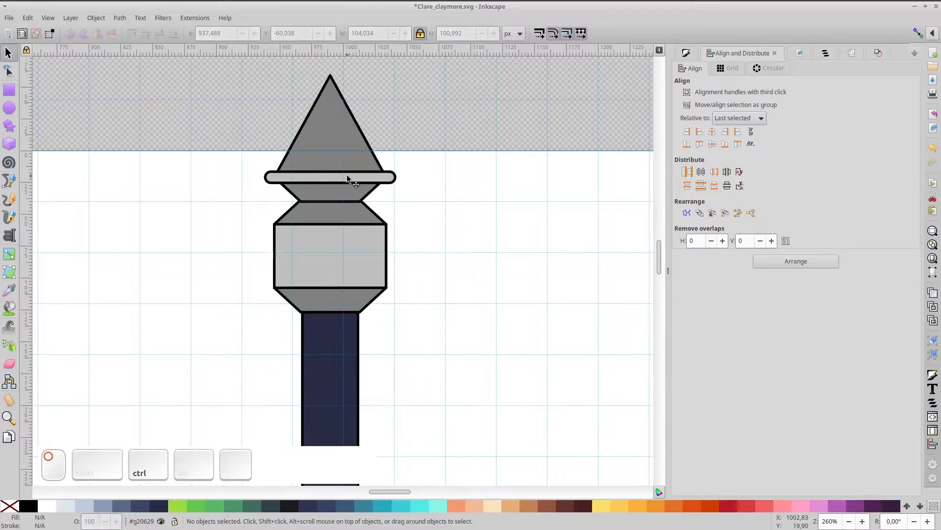
key(Delete)
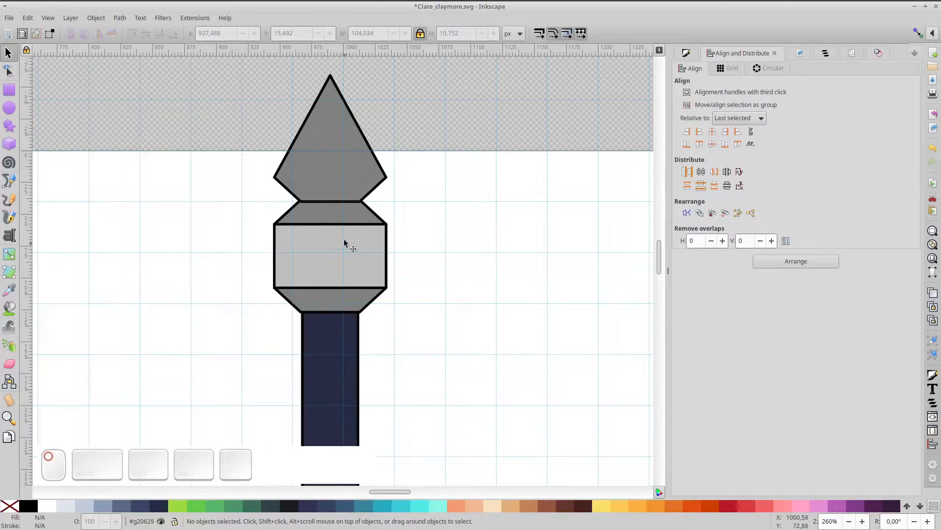
click(349, 189)
key(ctrl+shift+g)
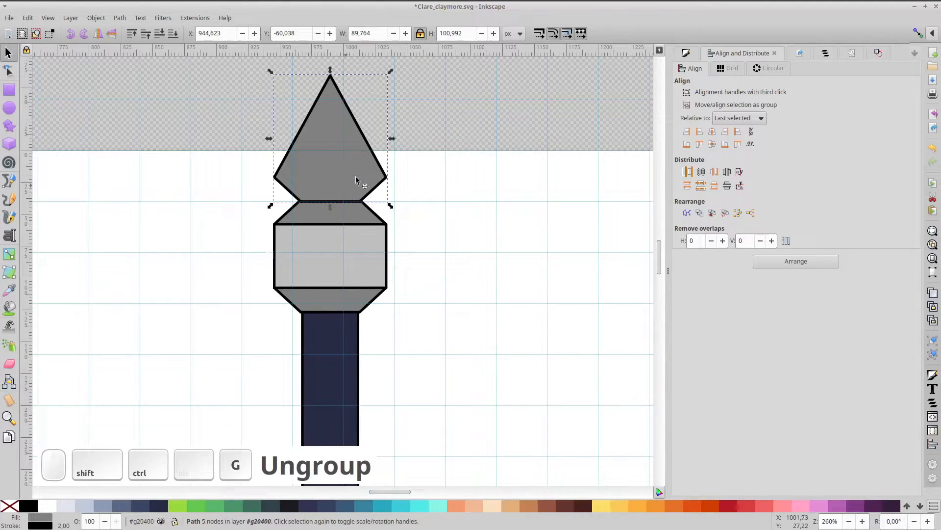
Make the flipped shape's tip node smooth so its point becomes a rounded end
double_click(340, 160)
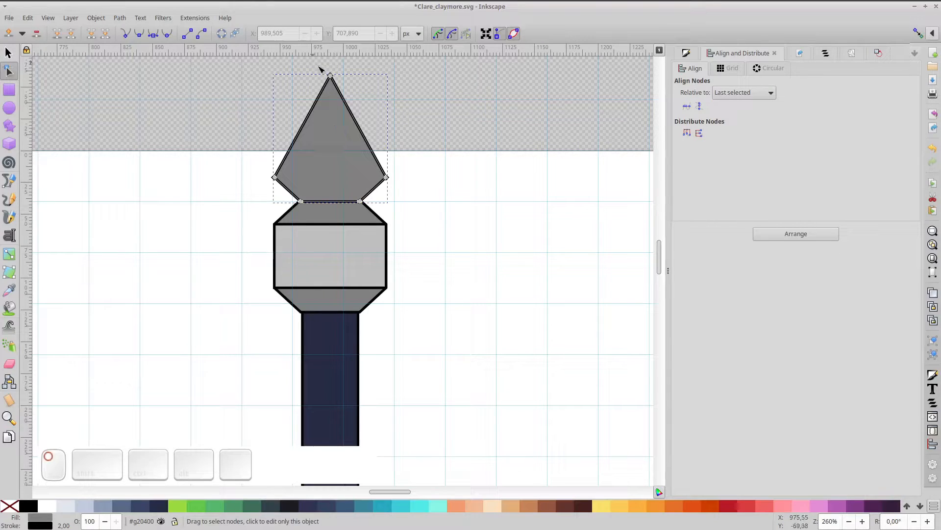
drag(320, 69, 341, 91)
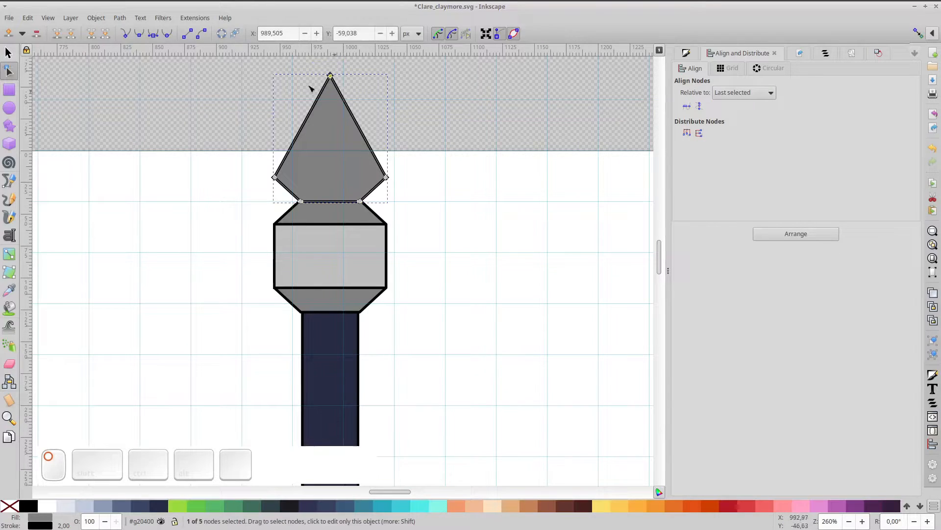
click(137, 37)
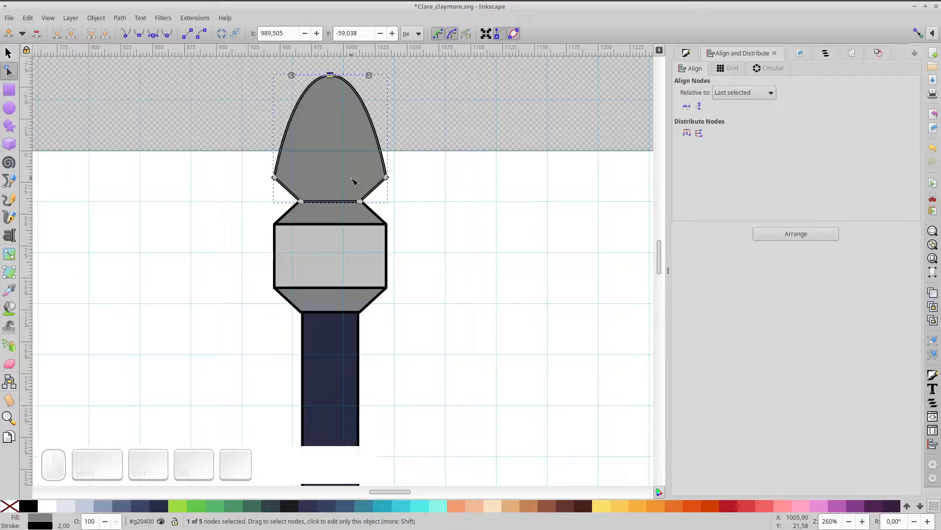
Lengthen the rounded shape by moving its tip node straight up to about Y -230 px
scroll(354, 181, down, 5)
scroll(354, 182, up, 10)
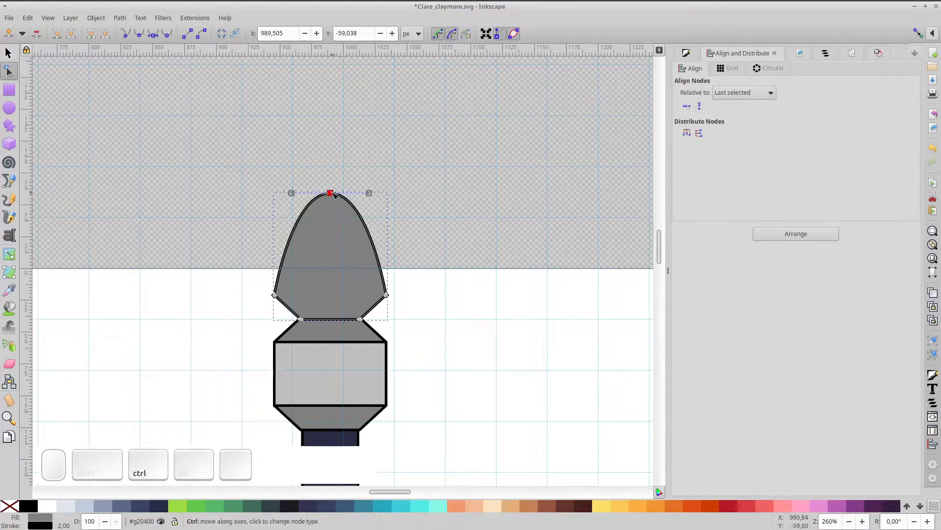
drag(329, 192, 320, 87)
click(8, 52)
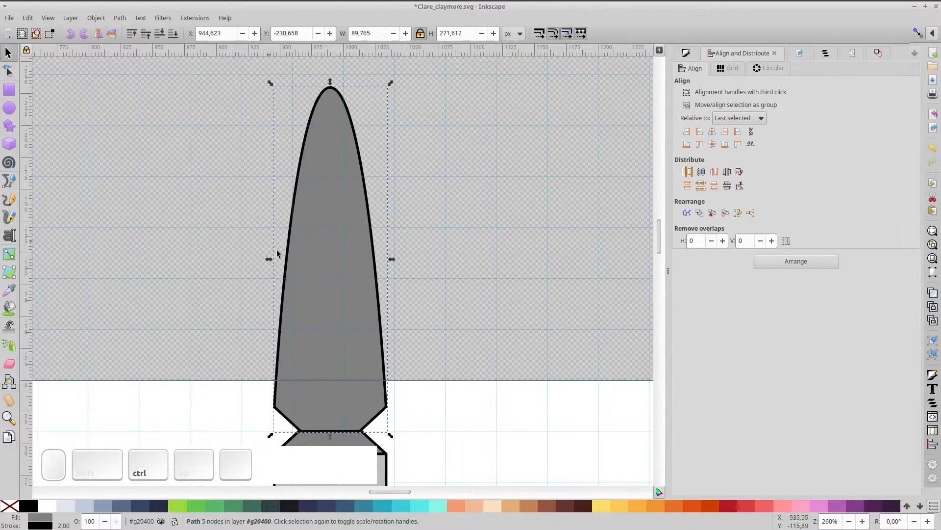
Lower the long shape in the stacking order and adjust its height on the upper collar to about Y -231 px
scroll(286, 259, down, 2)
scroll(346, 264, up, 2)
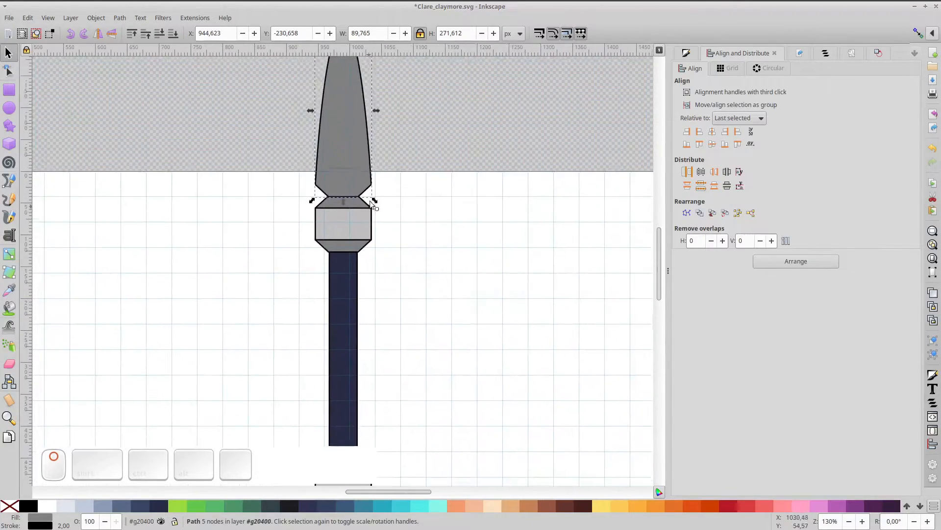
drag(353, 165, 362, 169)
click(161, 36)
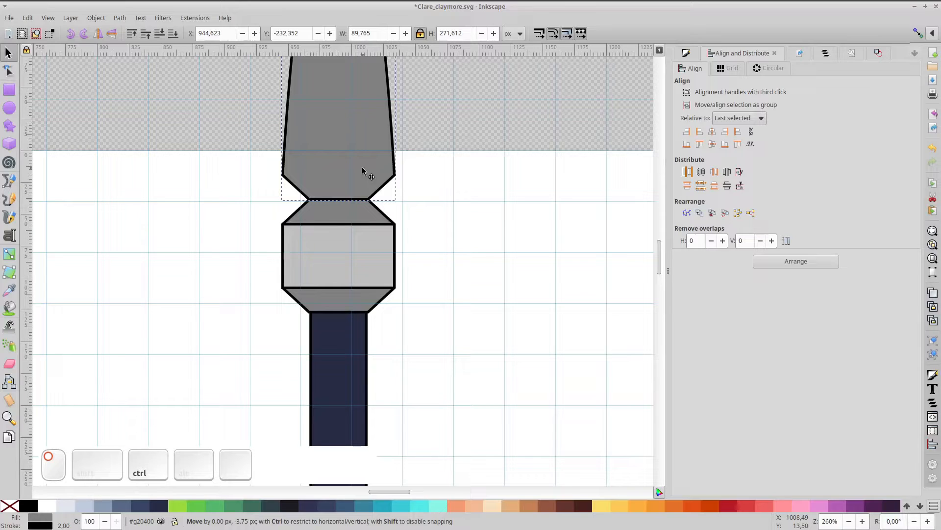
drag(362, 167, 363, 174)
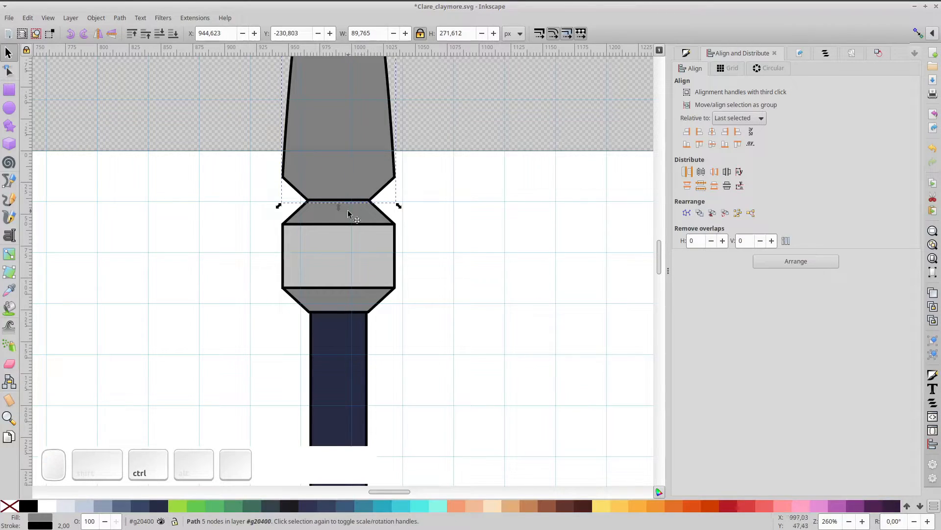
Draw a rounded bar about 61 px wide and 9 px high where the long shape meets the collar, centred horizontally on the shape
click(9, 89)
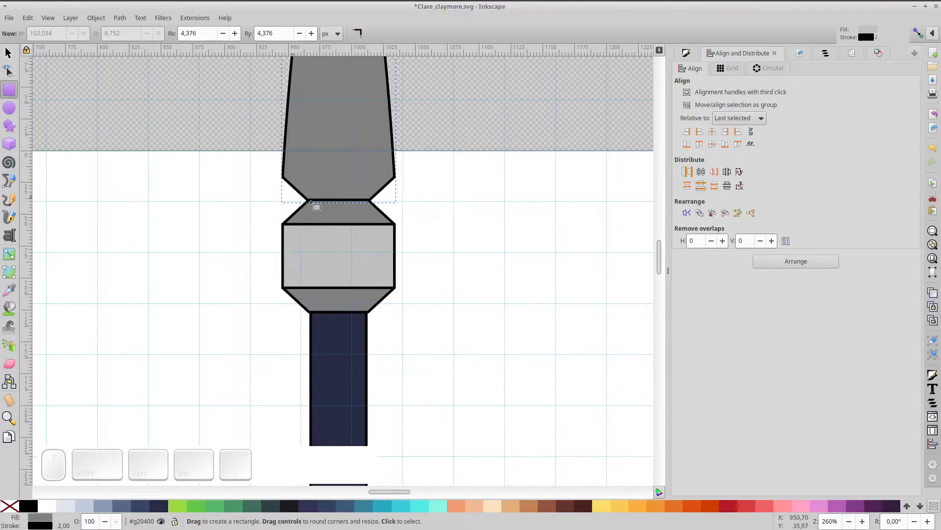
scroll(318, 208, up, 3)
drag(280, 183, 485, 174)
key(ctrl+z)
click(9, 54)
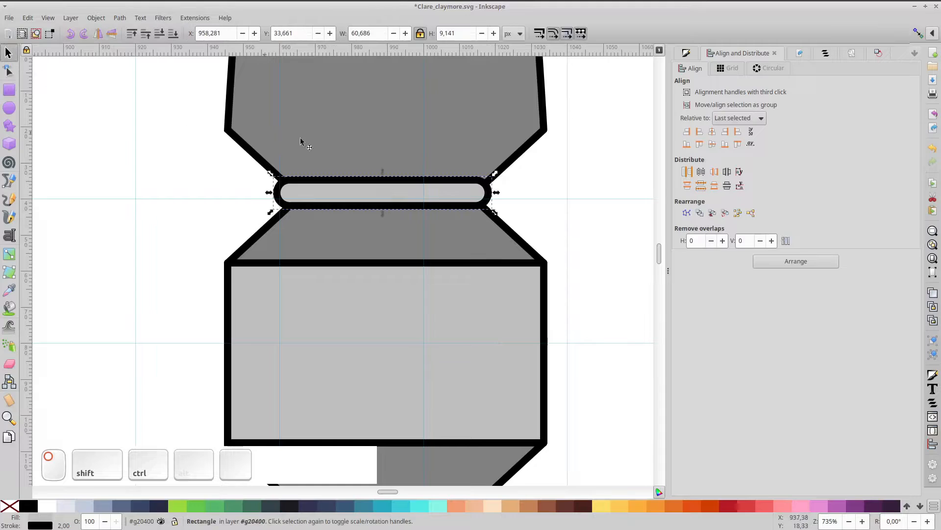
shift+click(391, 150)
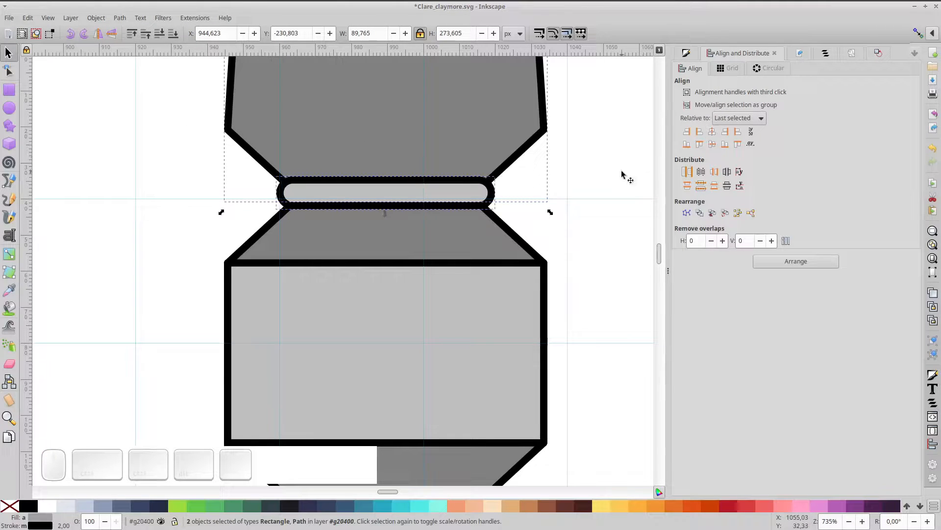
click(515, 212)
Fill the long rounded shape with the light grey #bfbfbf sampled from the upper collar's middle section
scroll(483, 249, down, 5)
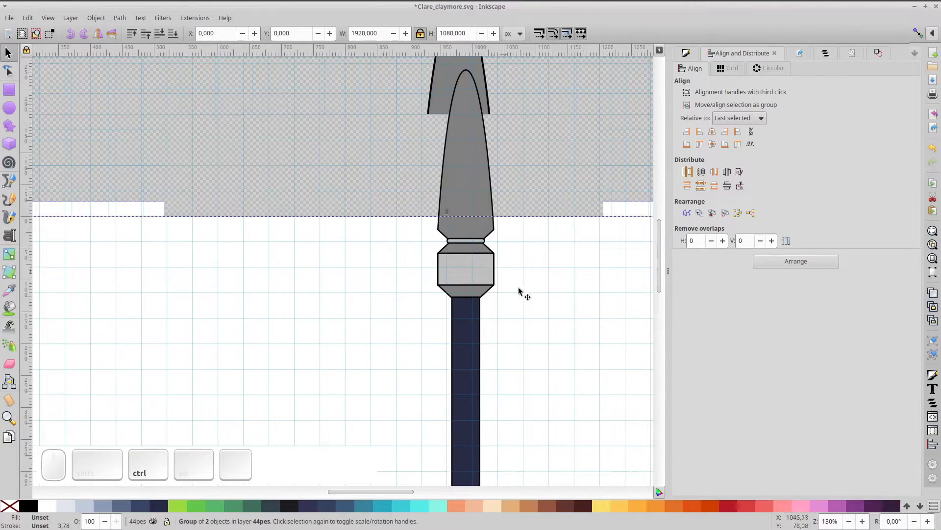
drag(519, 292, 454, 186)
click(10, 70)
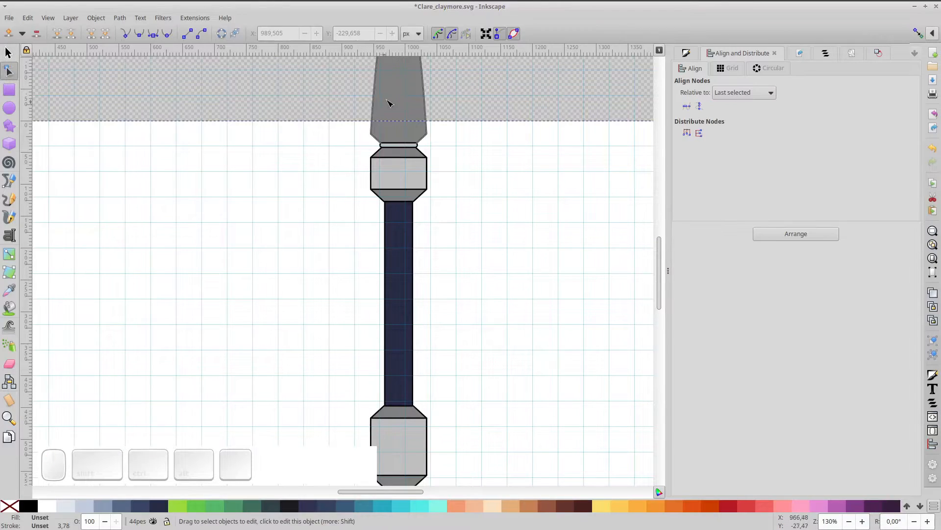
click(391, 103)
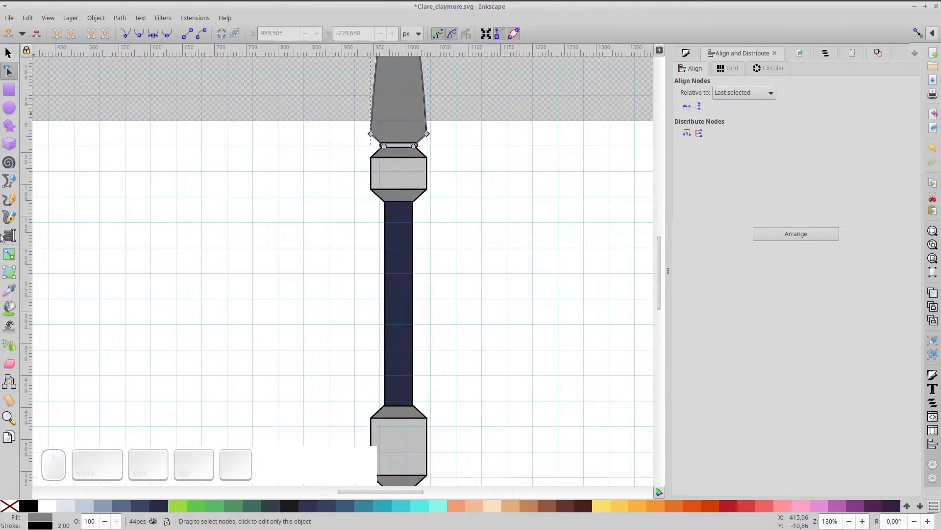
click(9, 289)
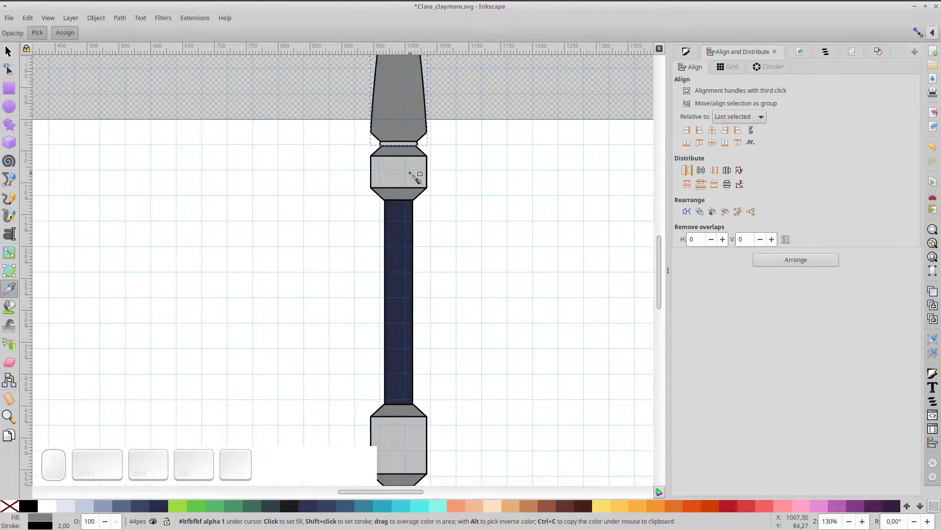
click(411, 174)
click(9, 52)
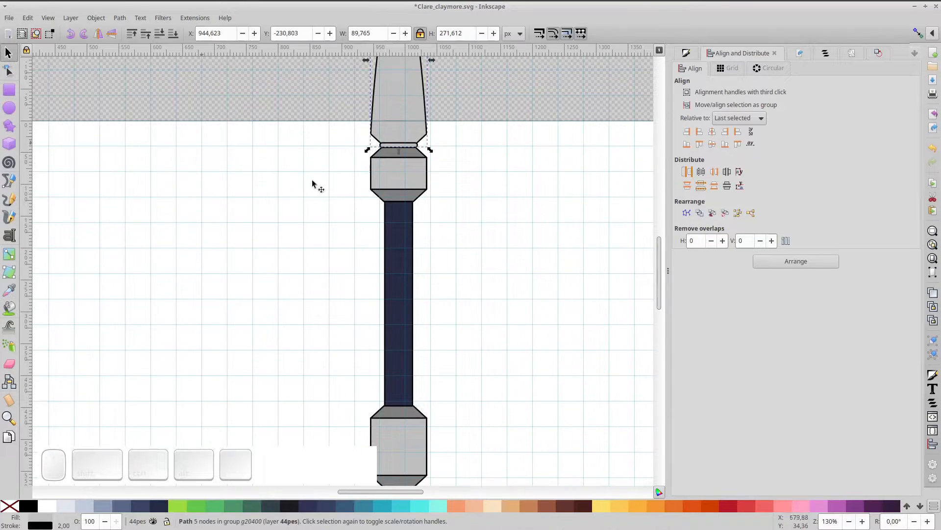
Move the whole handle group to about X 800 px, Y -121 px
ctrl+scroll(420, 249, down, 2)
click(445, 239)
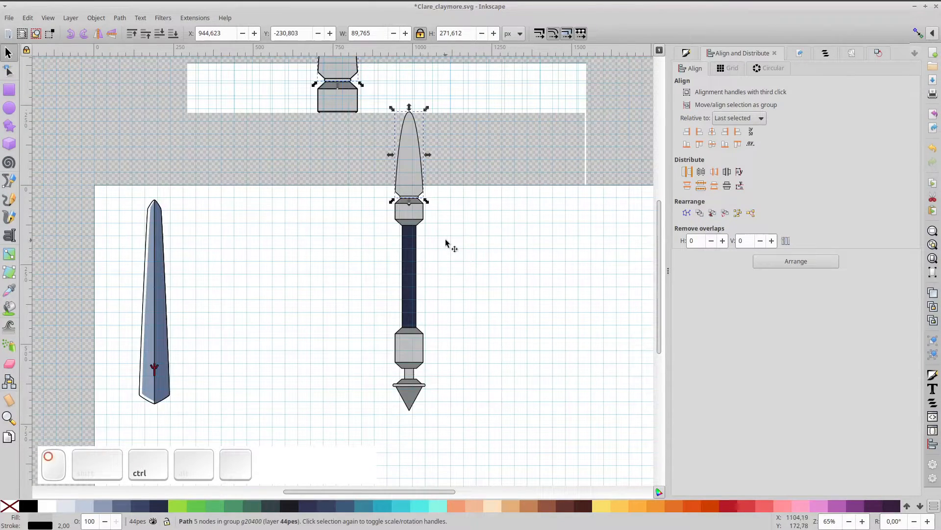
click(422, 218)
drag(422, 218, 375, 253)
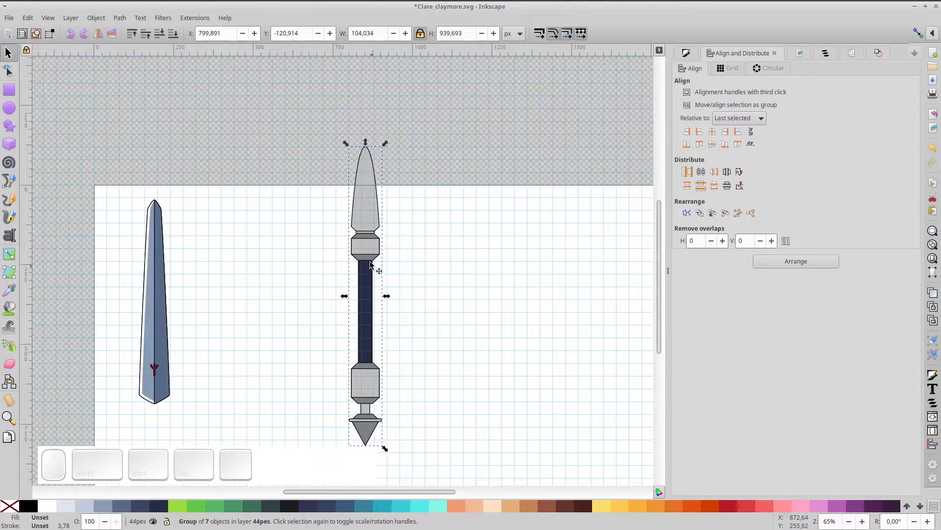
Draw a large circle about 711 px in radius, centred above the page and overlapping the upper part of the handle
scroll(368, 236, up, 2)
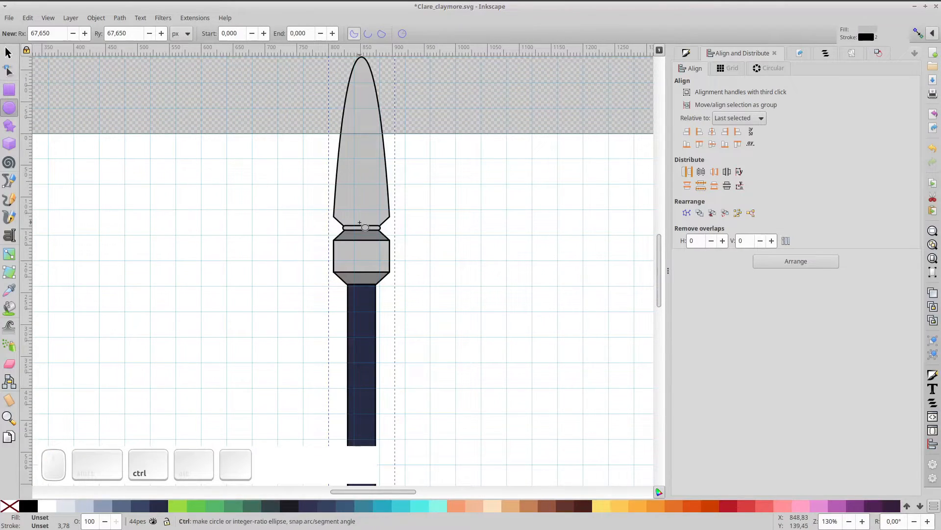
ctrl+scroll(350, 221, down, 3)
drag(317, 134, 482, 293)
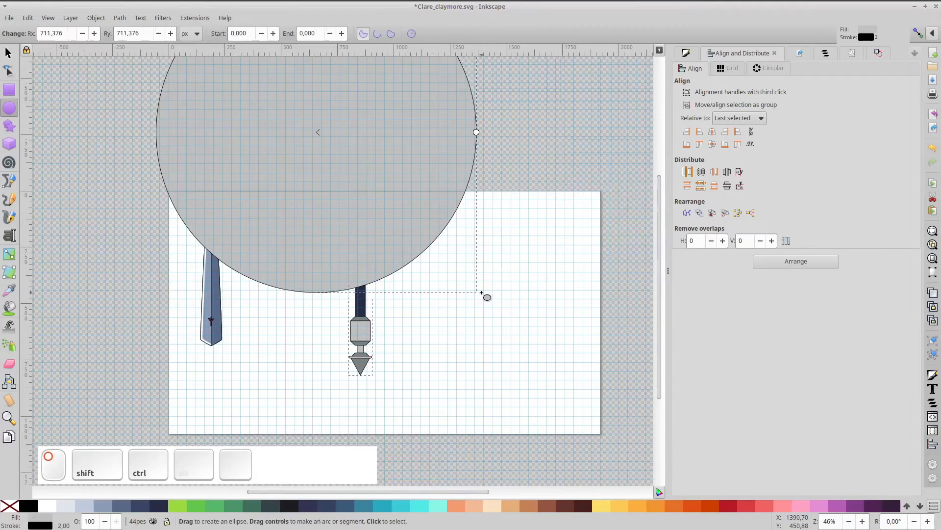
Remove the large circle's fill and move it to about X 132, Y -1213 px, its lower edge crossing the handle's upper collar
click(9, 54)
drag(321, 185, 363, 127)
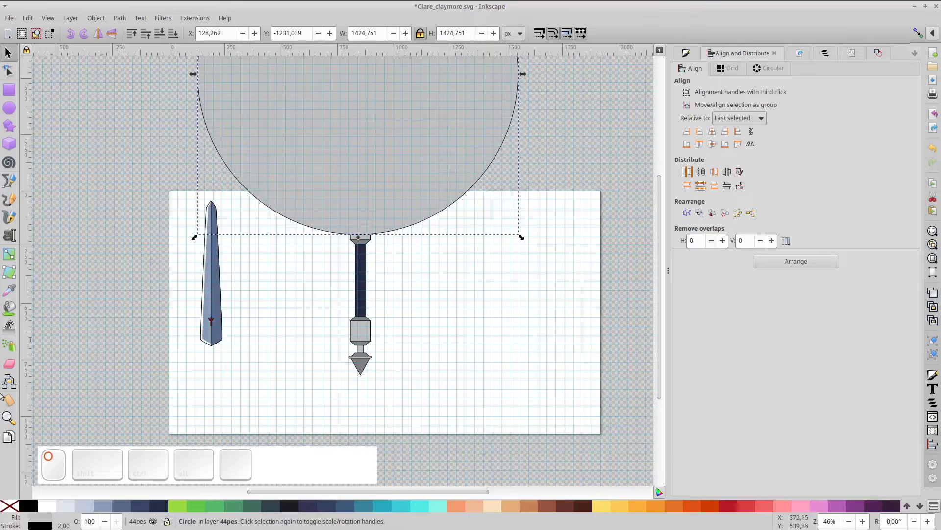
click(7, 504)
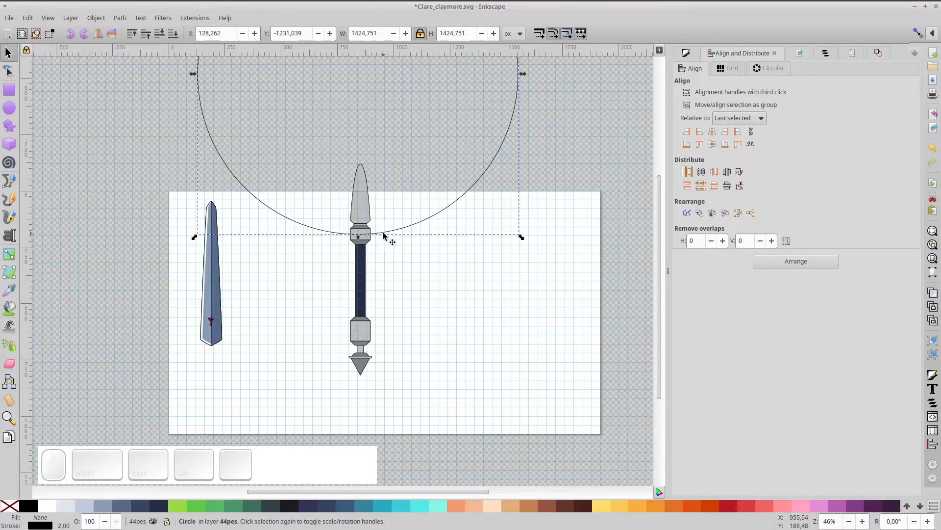
drag(387, 234, 387, 238)
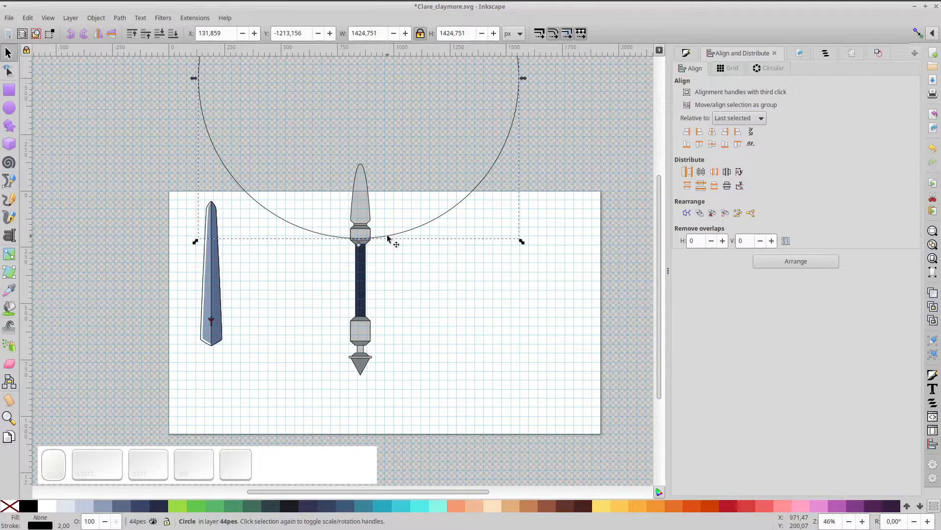
Duplicate the circle at twice the size, about 2850 px across, and centre the copy horizontally on the original
key(ctrl+d)
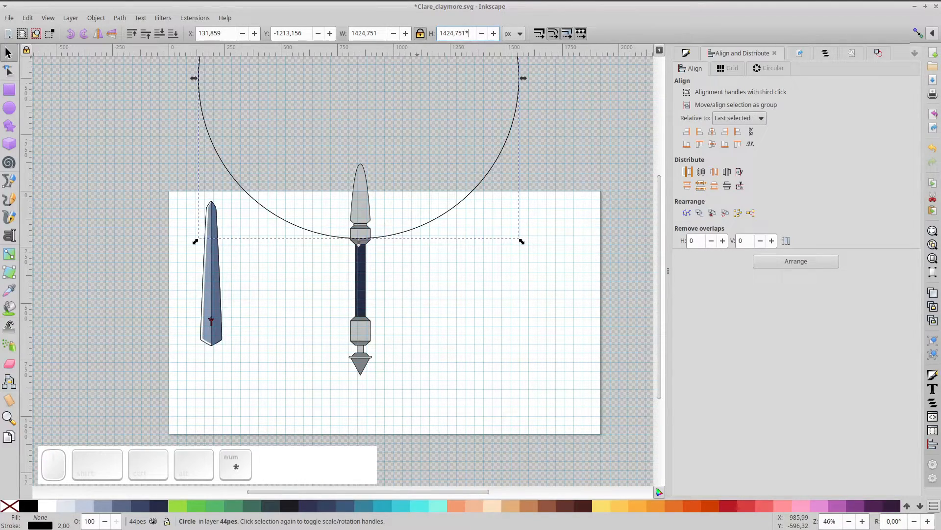
key(Return)
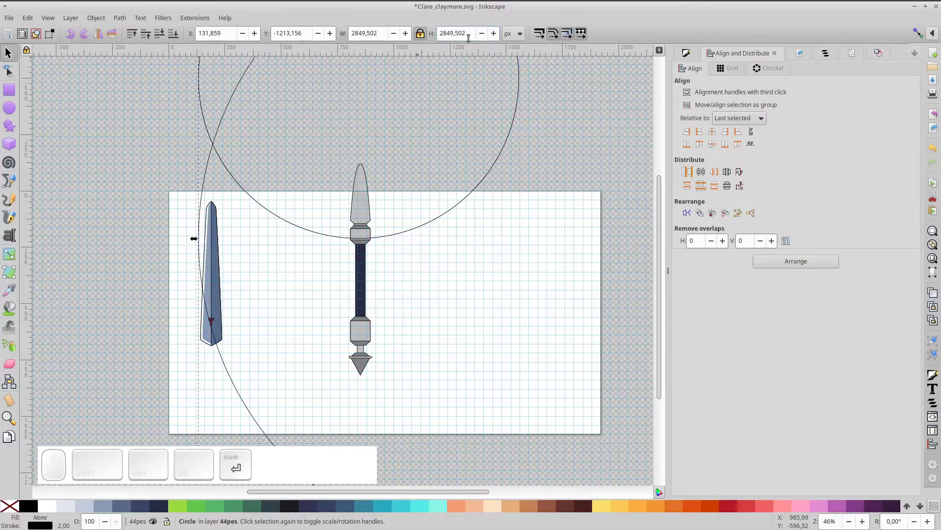
shift+click(424, 229)
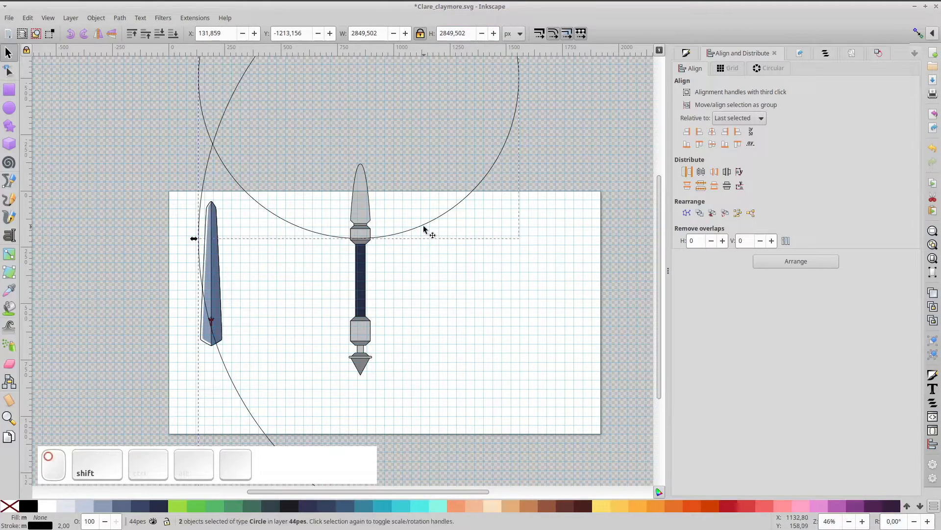
click(712, 133)
click(587, 151)
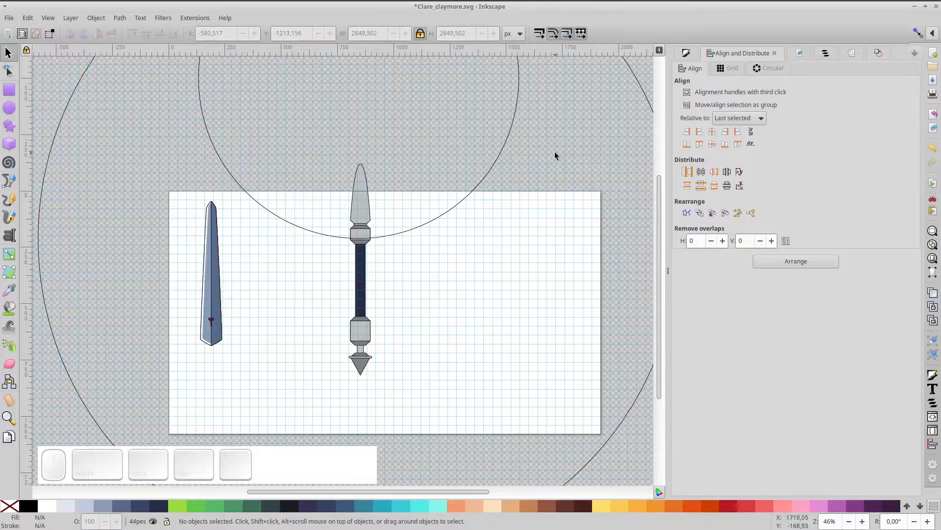
Move the larger circle down to about Y 103 px so it overlaps the smaller circle's lower edge, and group both circles
scroll(542, 192, up, 3)
drag(602, 115, 588, 409)
key(shift)
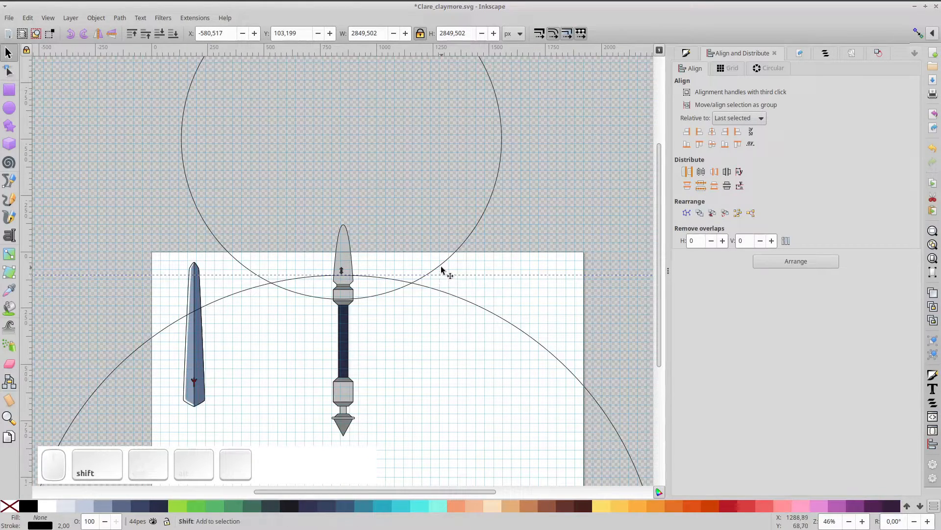
shift+click(441, 268)
key(ctrl+g)
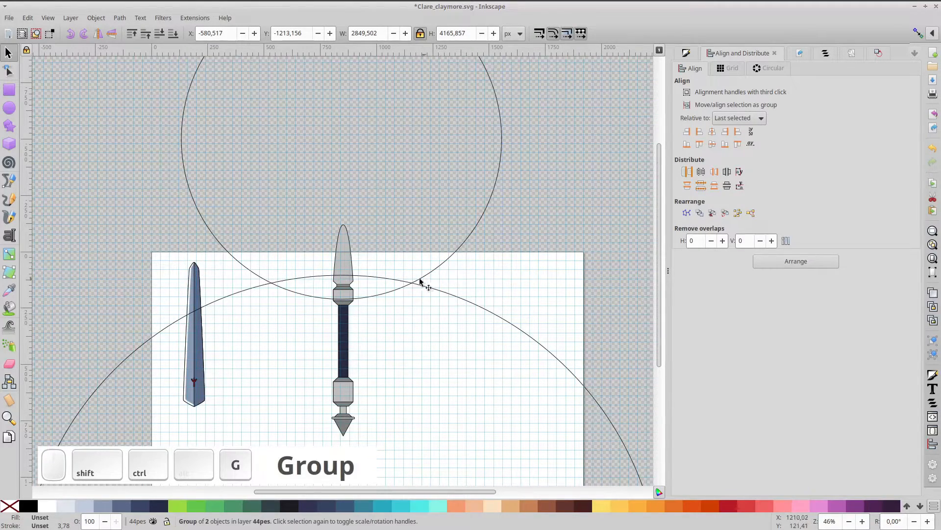
Move the circle group down to about Y -1190 px and enlarge it proportionally to about 2921 × 4271 px
drag(409, 282, 408, 293)
scroll(407, 292, up, 1)
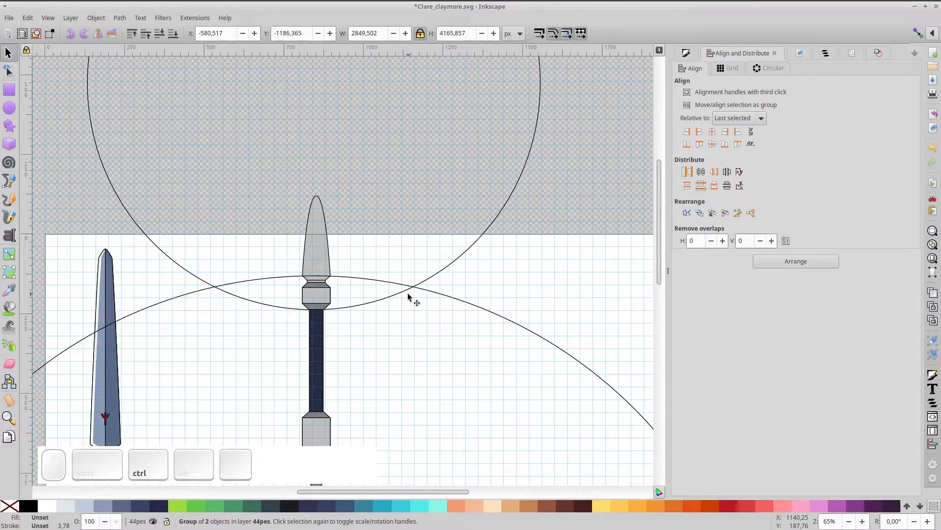
drag(411, 291, 411, 286)
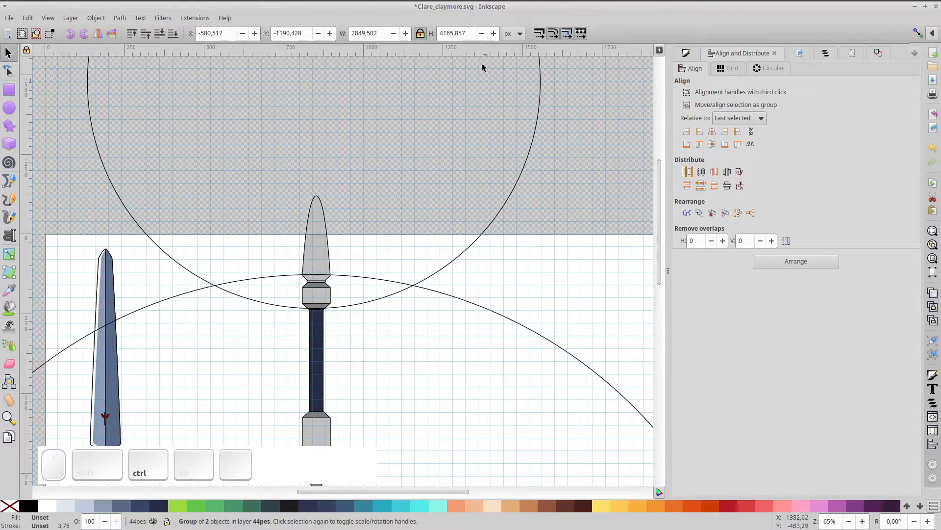
drag(494, 35, 494, 34)
Centre the circle group horizontally on the handle group
shift+click(322, 267)
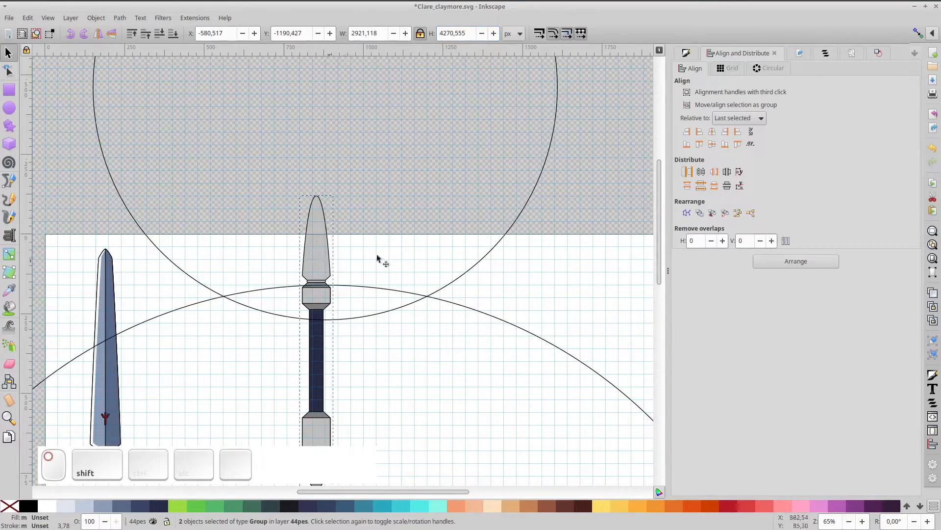
click(712, 131)
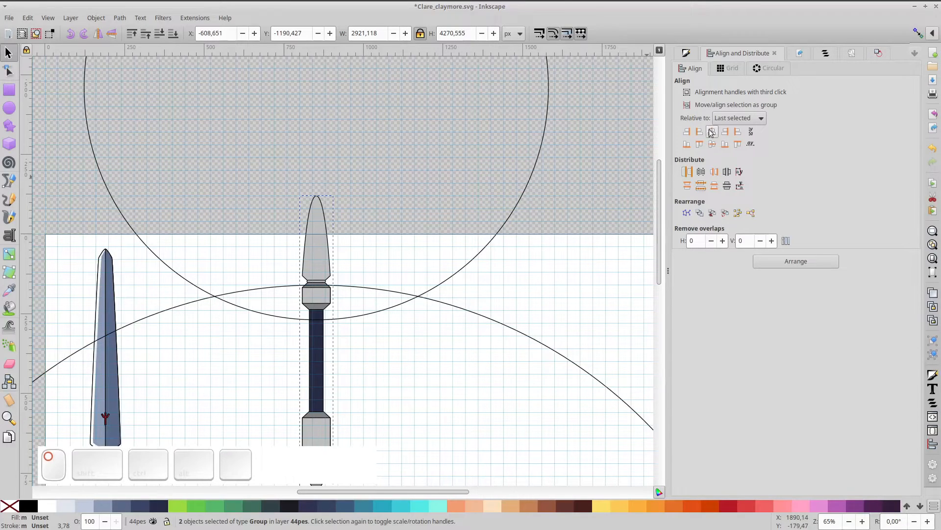
click(556, 146)
Try intersecting the two circles inside the group to form a lens shape across the upper collar
click(425, 293)
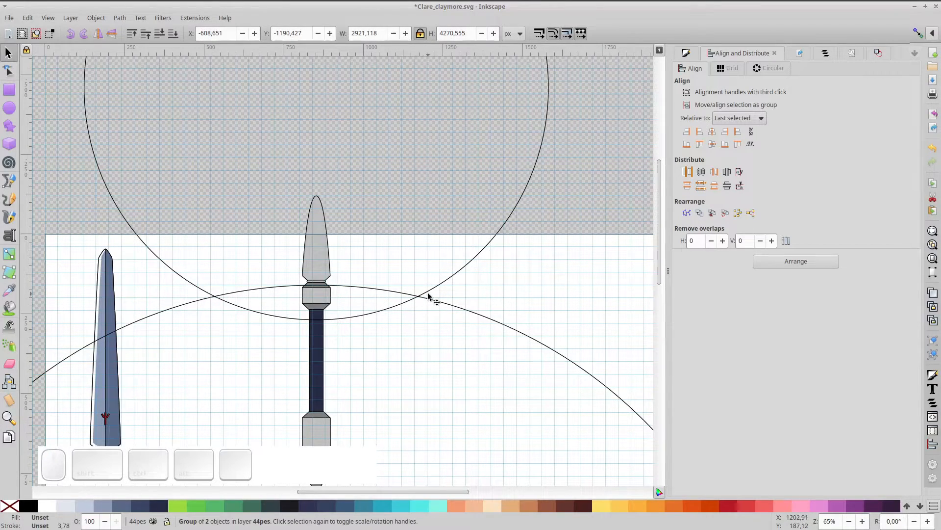
double_click(428, 293)
click(429, 291)
shift+click(433, 303)
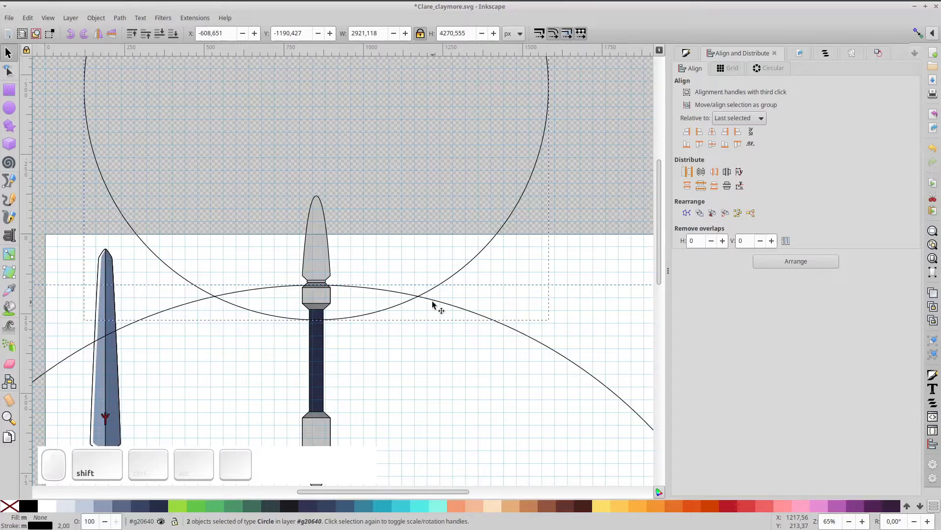
key(ctrl+asterisk)
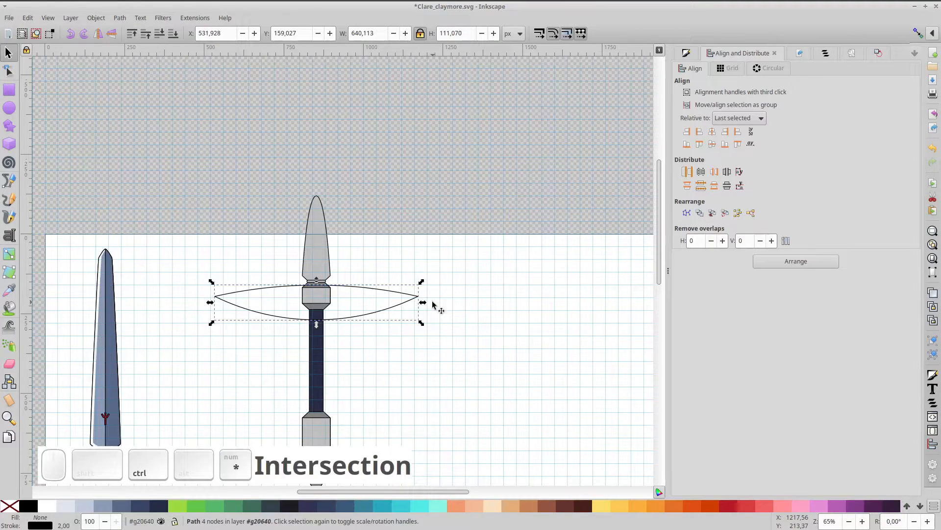
Try enlarging the lens shape to about 860 px wide, and undo both the enlargement and the circle intersection
drag(358, 320, 365, 317)
drag(422, 280, 456, 255)
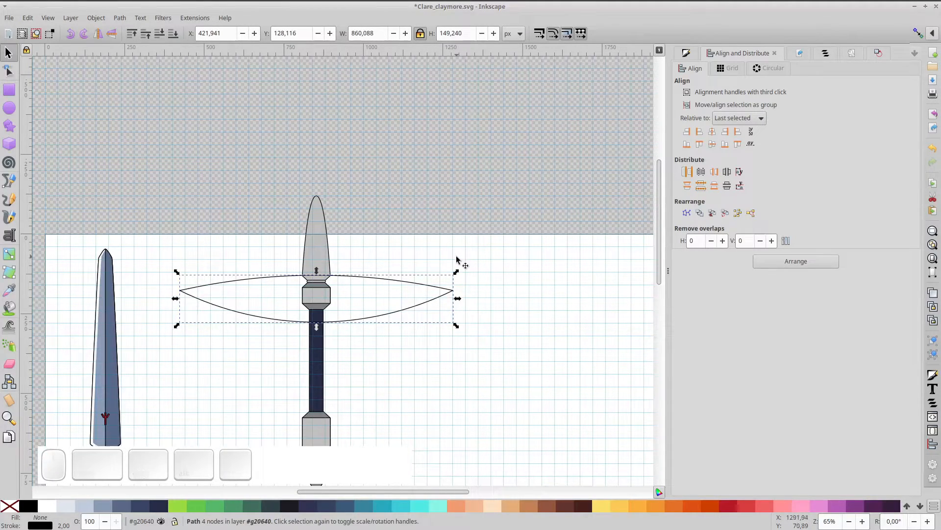
key(ctrl+z)
key(ctrl+z)
key(ctrl+z)
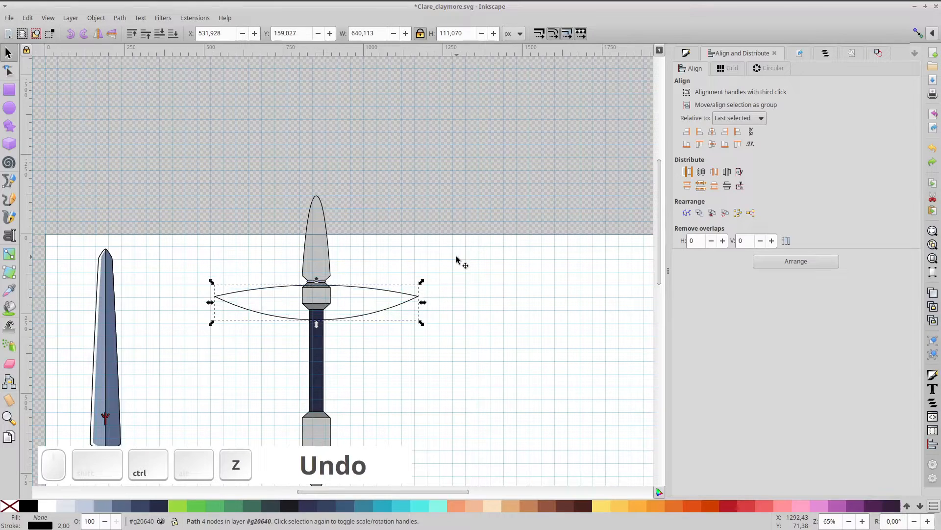
Move the smaller circle up to about Y -1234 px to narrow its overlap with the larger circle, and select both circles
drag(434, 301, 419, 282)
shift+click(414, 298)
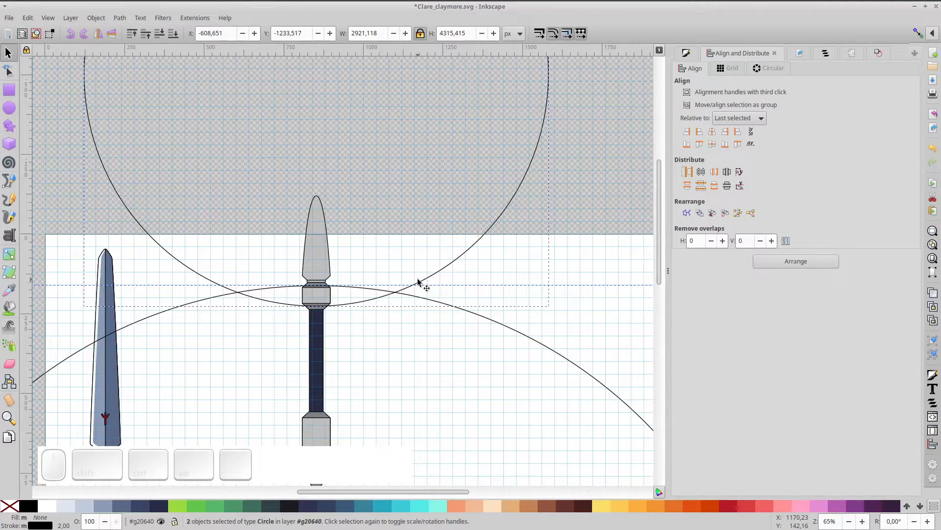
scroll(391, 298, up, 2)
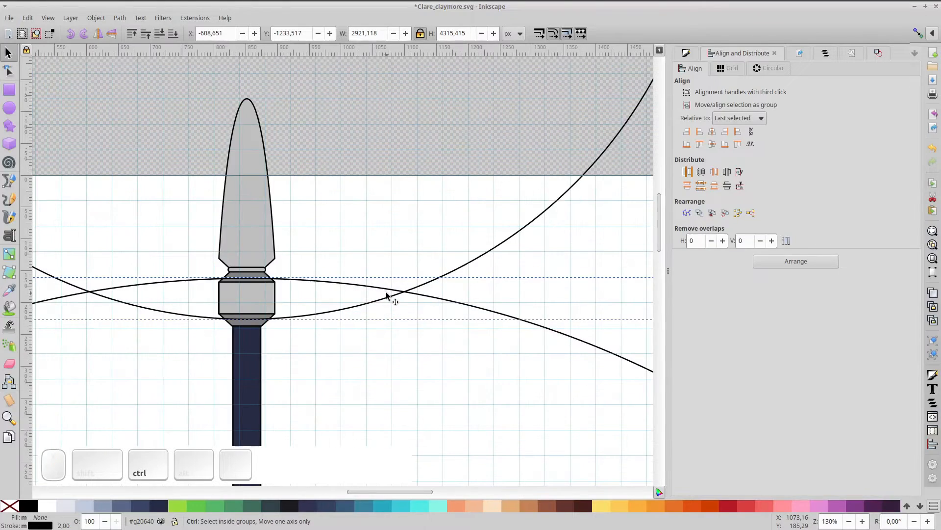
Try shifting the circles against the upper collar, and undo the moves
drag(391, 293, 389, 296)
key(ctrl+z)
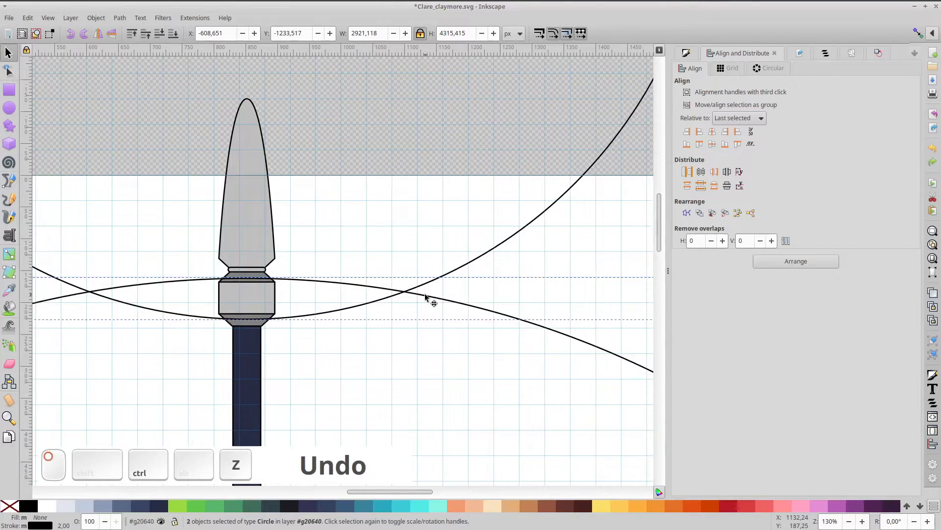
key(ctrl+g)
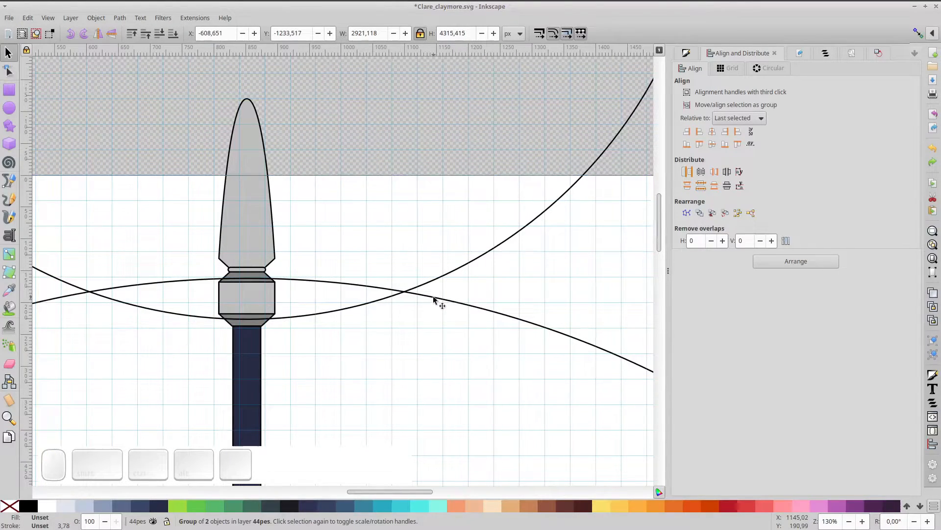
drag(434, 296, 441, 315)
key(ctrl+z)
Lower the larger circle slightly and intersect it with the smaller circle to form a slim lens shape
ctrl+click(435, 304)
shift+click(441, 279)
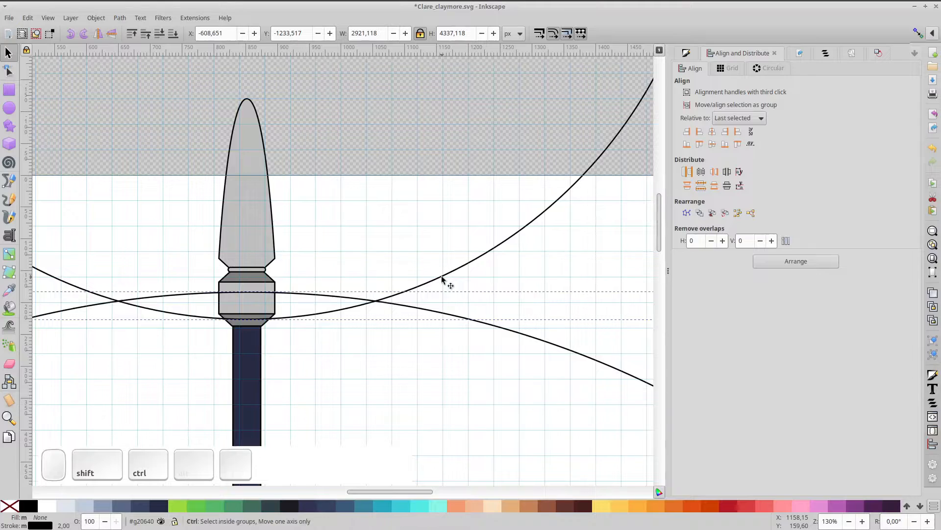
key(ctrl+KP_Multiply)
Position the lens shape across the upper collar and enlarge it to about 710 px wide and 79 px high
drag(338, 315, 452, 243)
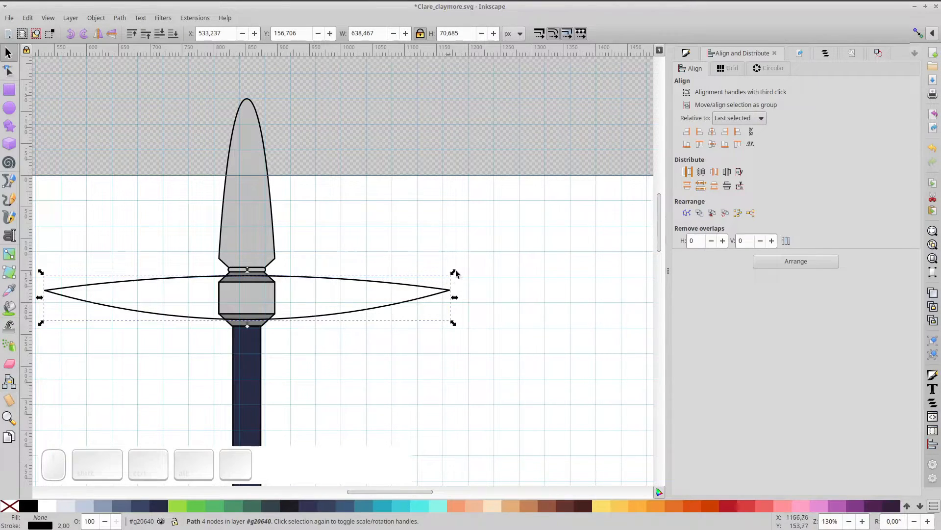
drag(453, 272, 475, 260)
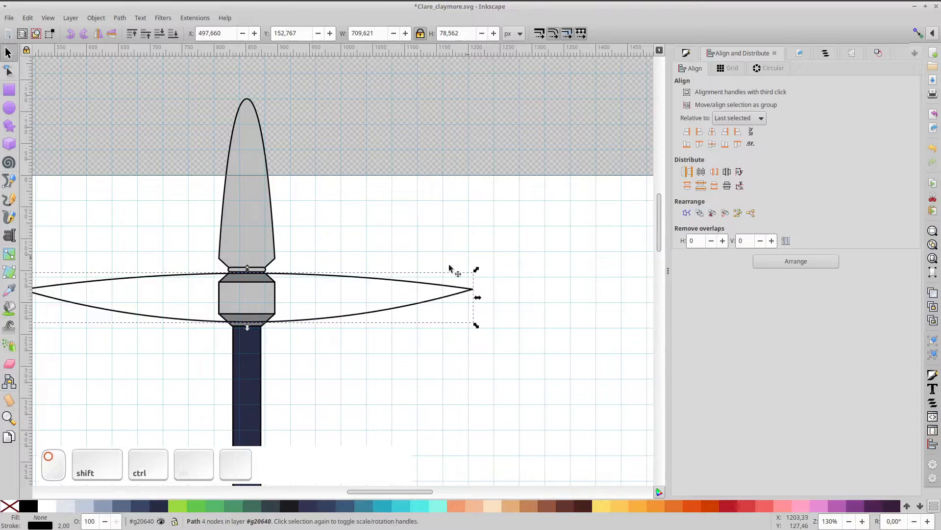
ctrl+click(337, 279)
drag(332, 288, 414, 278)
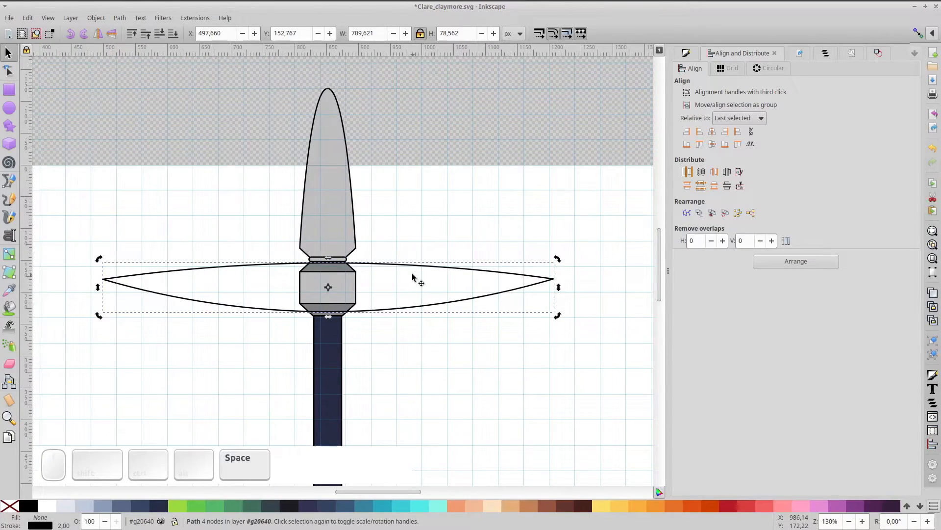
Draw an unfilled circle about 301 px across over the long rounded shape above the lens
click(10, 108)
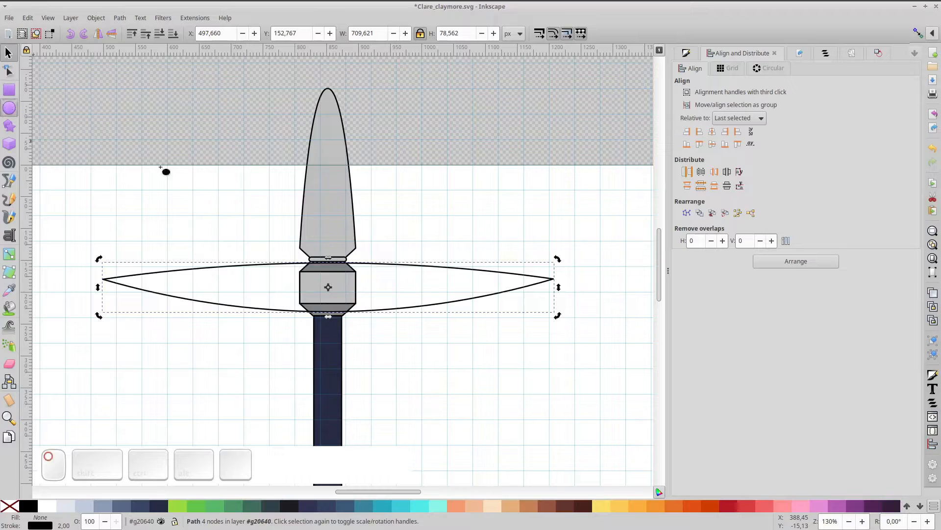
drag(324, 190, 462, 283)
mouse_move(325, 96)
mouse_down()
mouse_move(324, 82)
mouse_move(324, 95)
mouse_up()
click(8, 53)
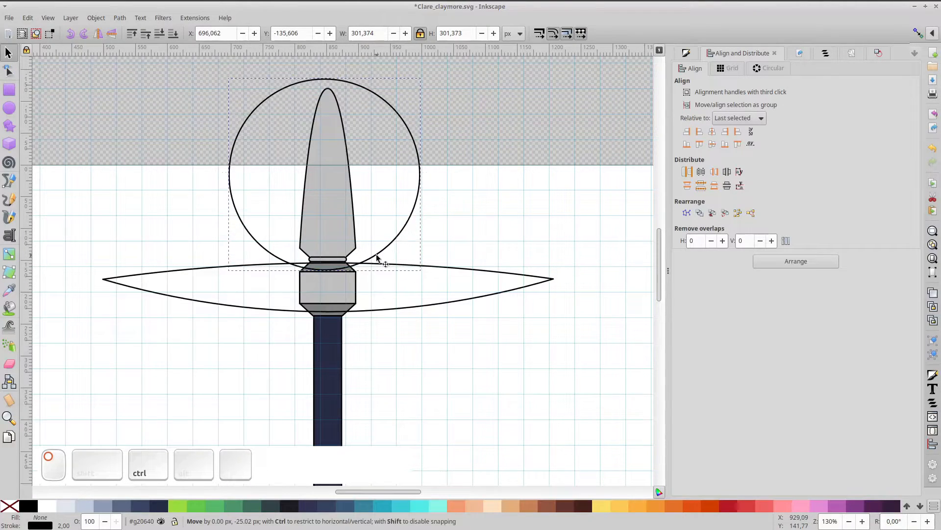
Enlarge the circle to about 396 px across, raise it to about Y -217 px, and centre it horizontally on the lens shape
mouse_move(424, 290)
mouse_down()
mouse_move(499, 290)
mouse_move(526, 304)
mouse_up()
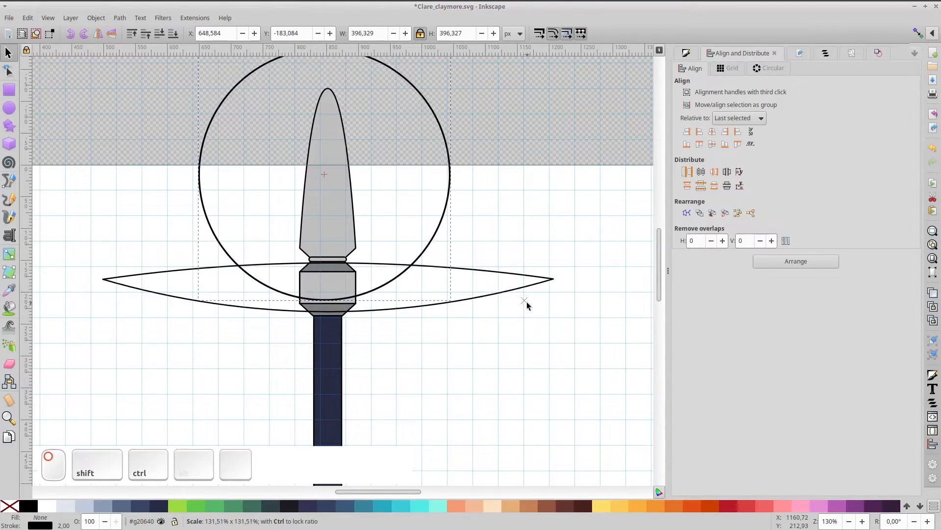
drag(368, 297, 368, 269)
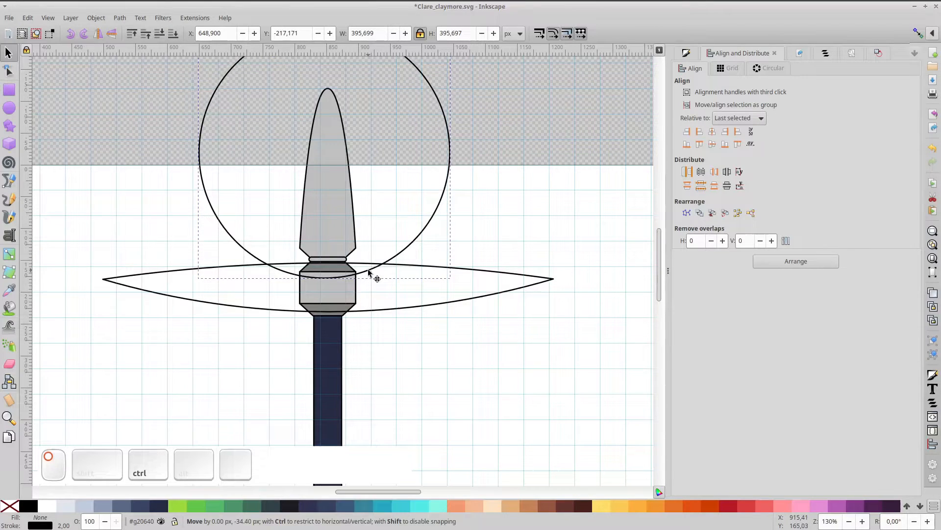
shift+click(409, 268)
click(712, 132)
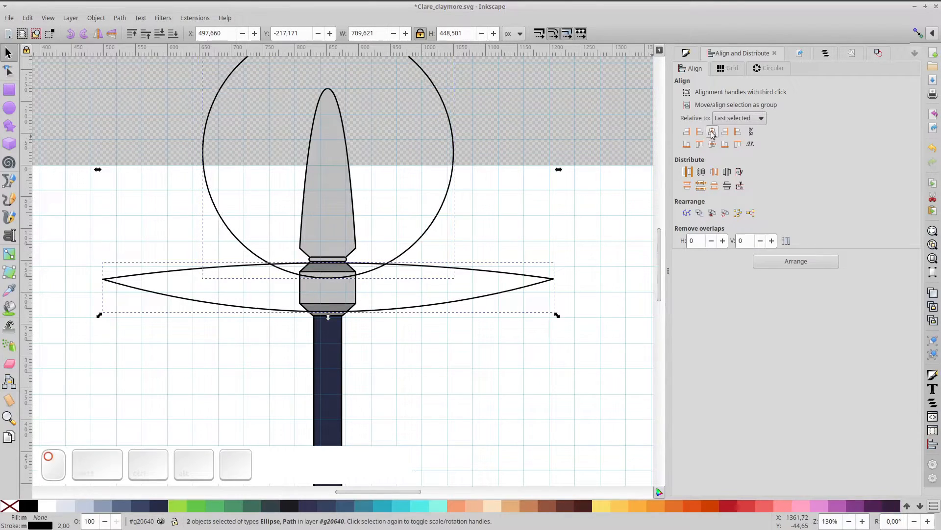
click(581, 118)
Duplicate the circle below the lens and enlarge the copy to about 495 px across, its upper edge overlapping the lens at about Y 207 px
click(419, 242)
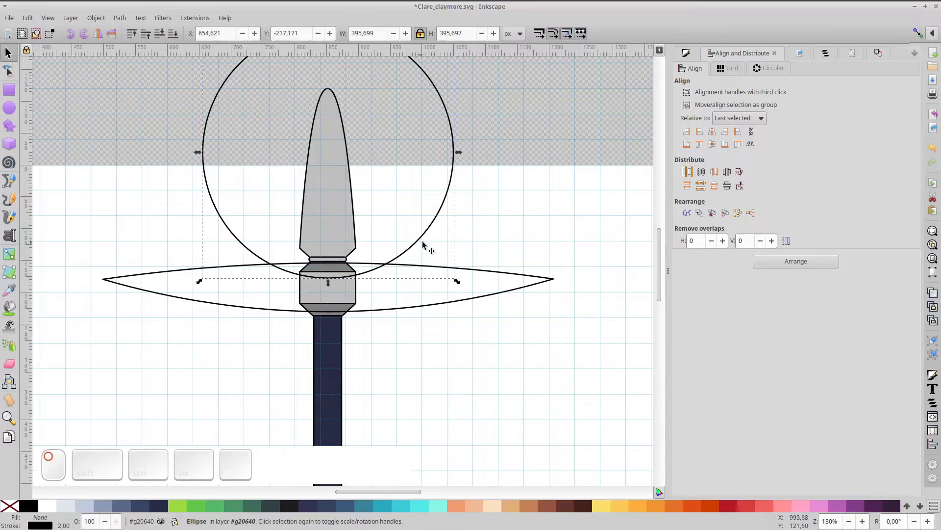
key(ctrl+d)
drag(454, 191, 415, 460)
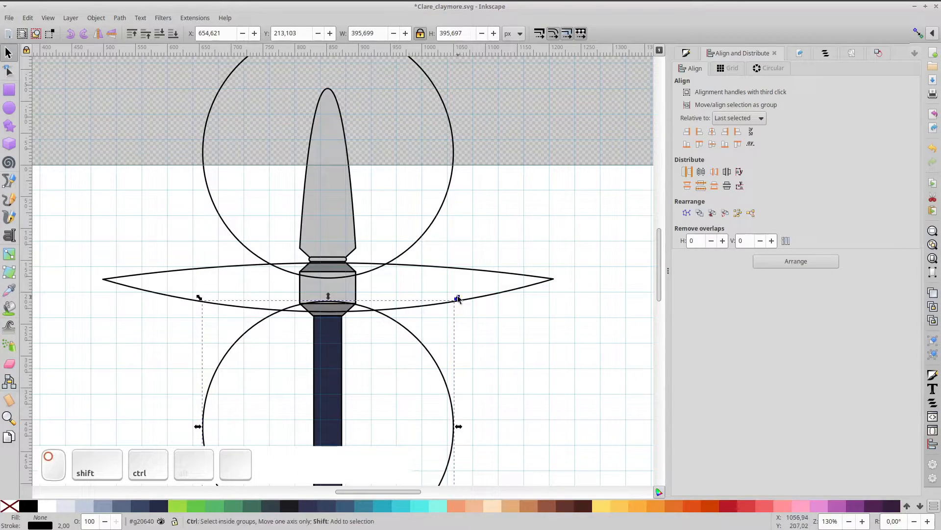
drag(457, 298, 498, 269)
drag(413, 296, 420, 325)
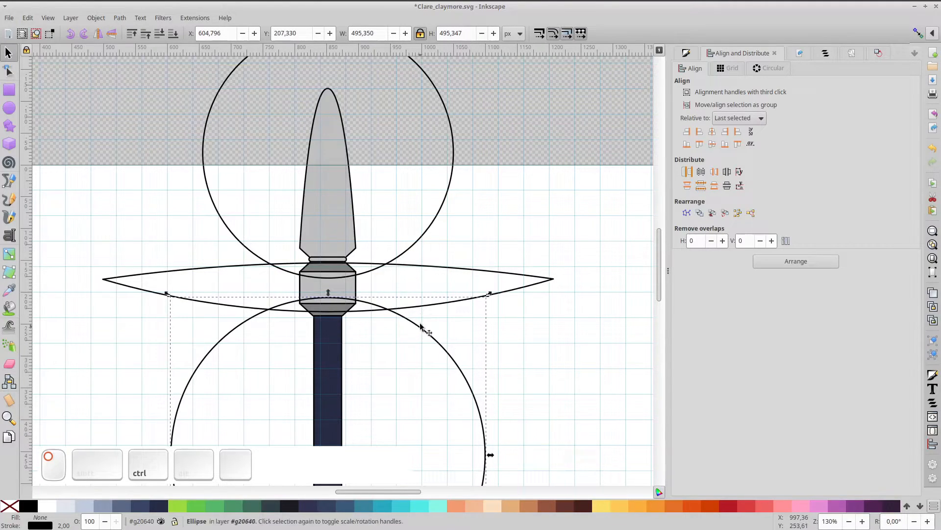
Duplicate the upper circle at about 249 px across and place two such copies on either side of the long shape, overlapping the lens's upper edge
ctrl+click(433, 225)
key(ctrl+d)
drag(457, 281, 416, 234)
drag(400, 200, 290, 245)
key(ctrl+d)
click(376, 164)
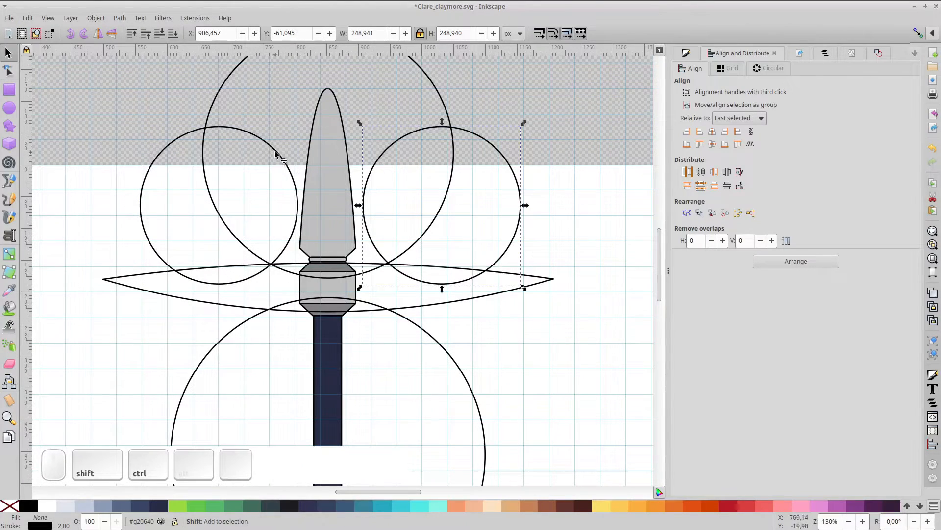
Merge the large upper circle and the two smaller side circles into one path with Union
shift+click(274, 153)
shift+click(215, 102)
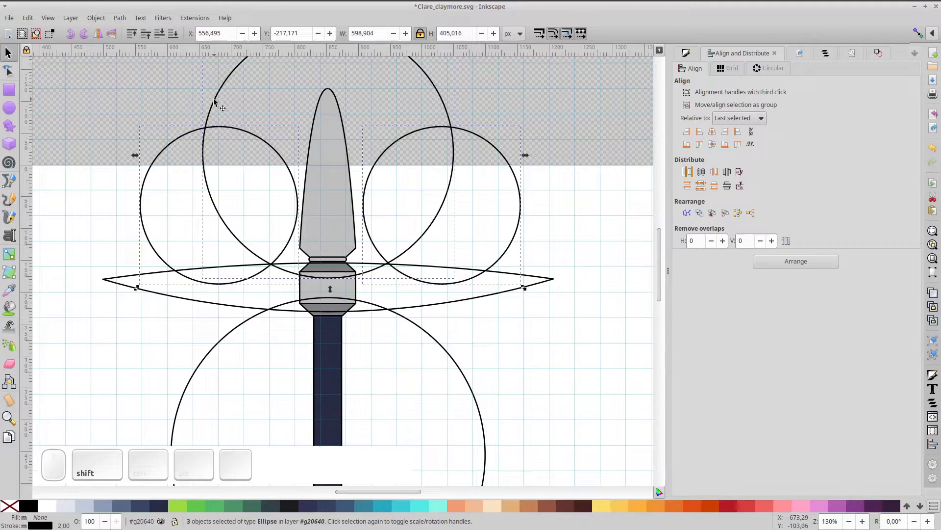
key(ctrl+plus)
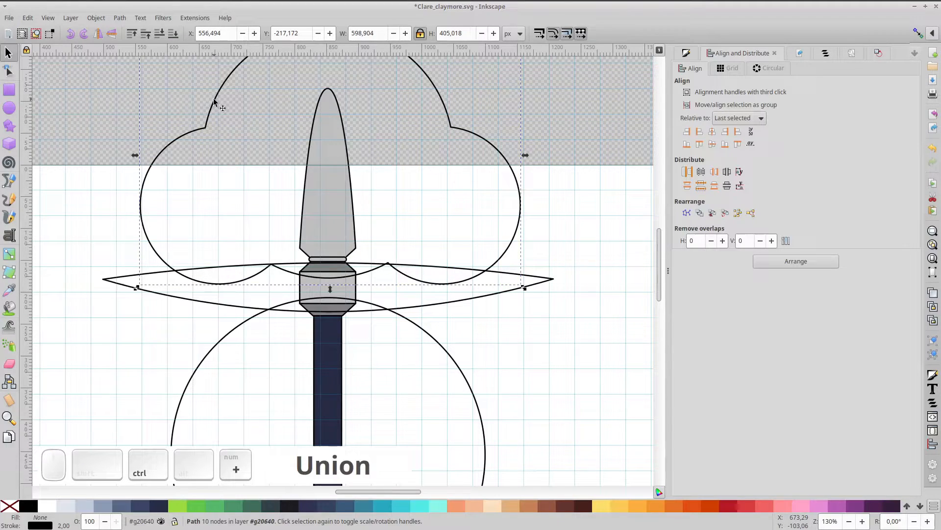
Subtract the merged upper circles and the large lower circle from the lens shape with Difference to form the crossguard
shift+click(412, 294)
click(446, 303)
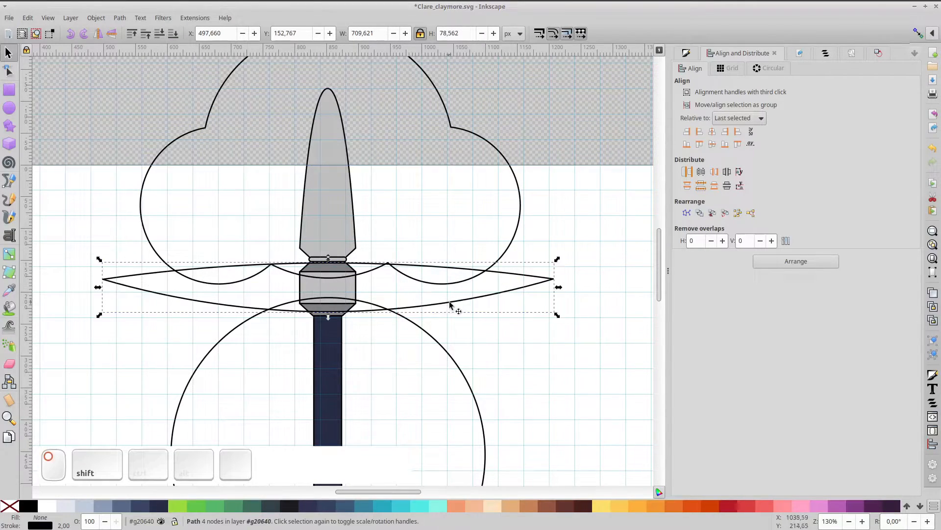
ctrl+click(457, 287)
key(ctrl+minus)
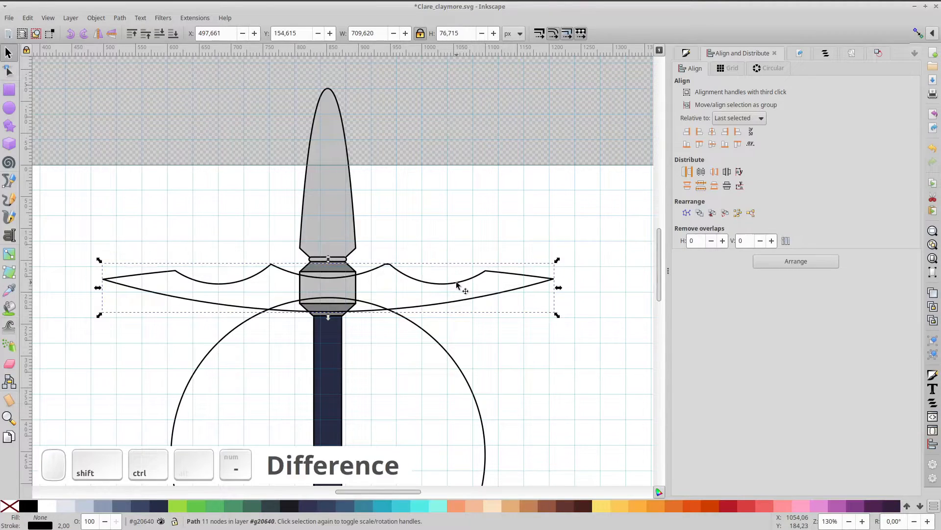
shift+click(420, 307)
key(ctrl+minus)
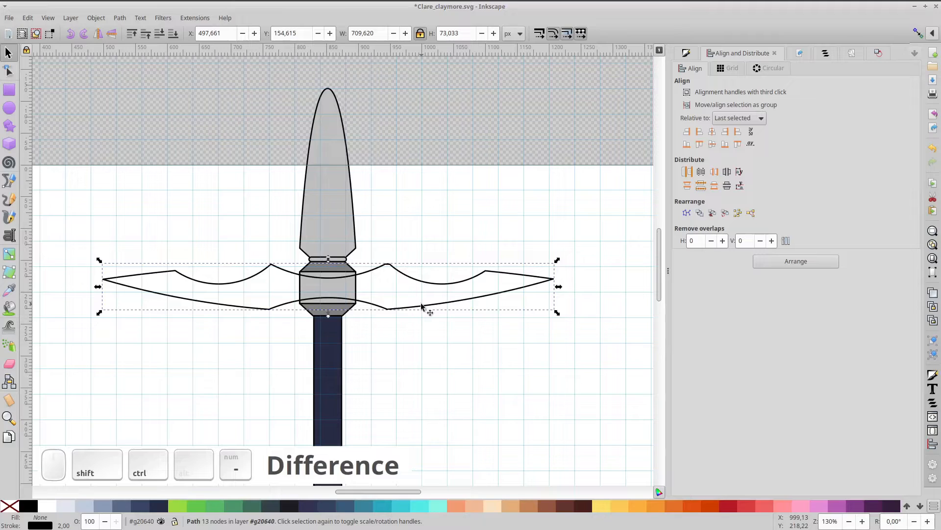
Fill the crossguard with the light grey #bfbfbf sampled from the long rounded shape
click(73, 504)
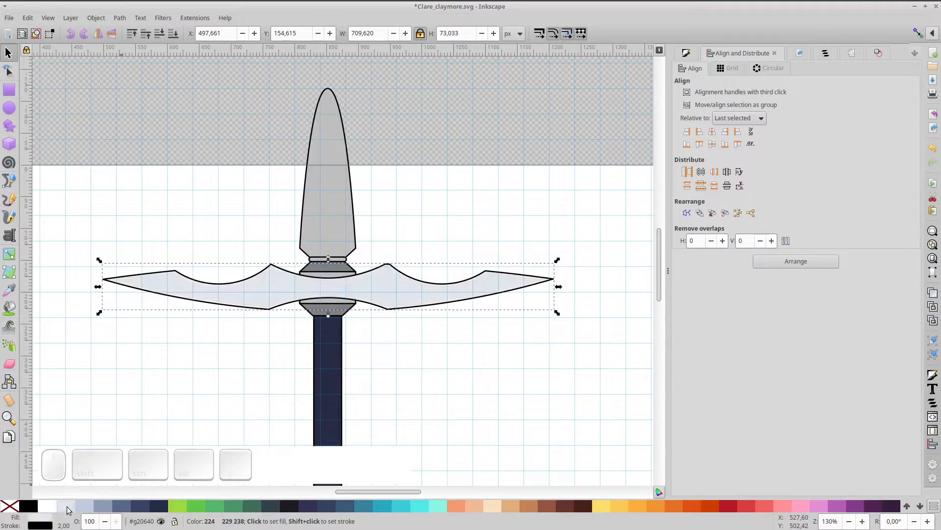
key(d)
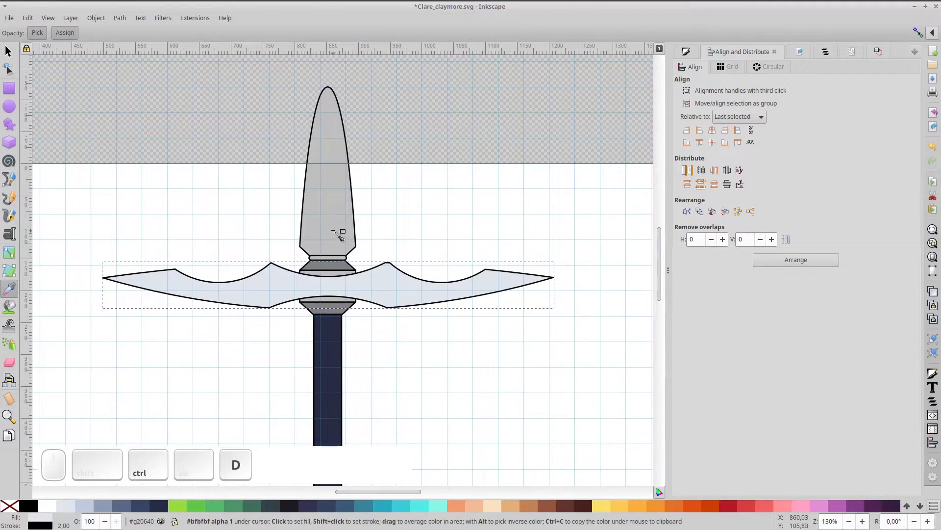
click(338, 236)
click(9, 55)
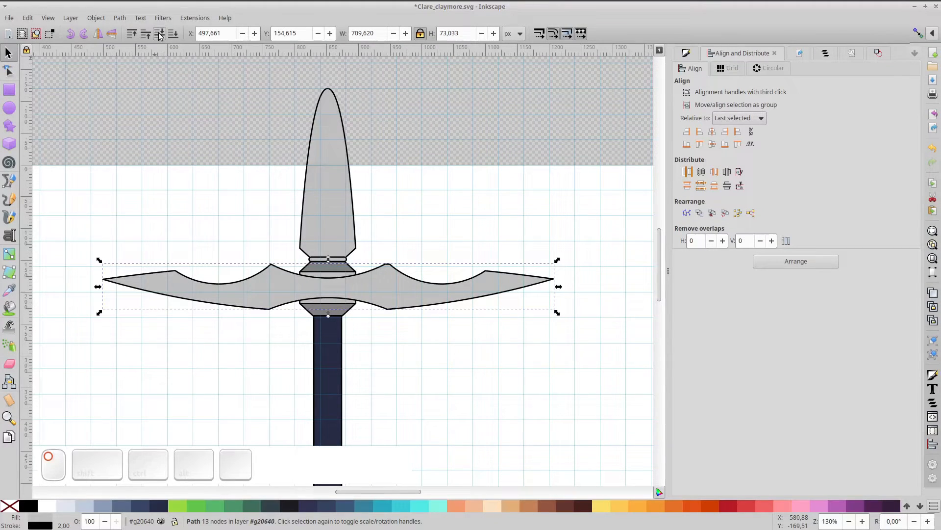
Put the crossguard in its own group and lower it behind the handle group
click(320, 210)
click(378, 281)
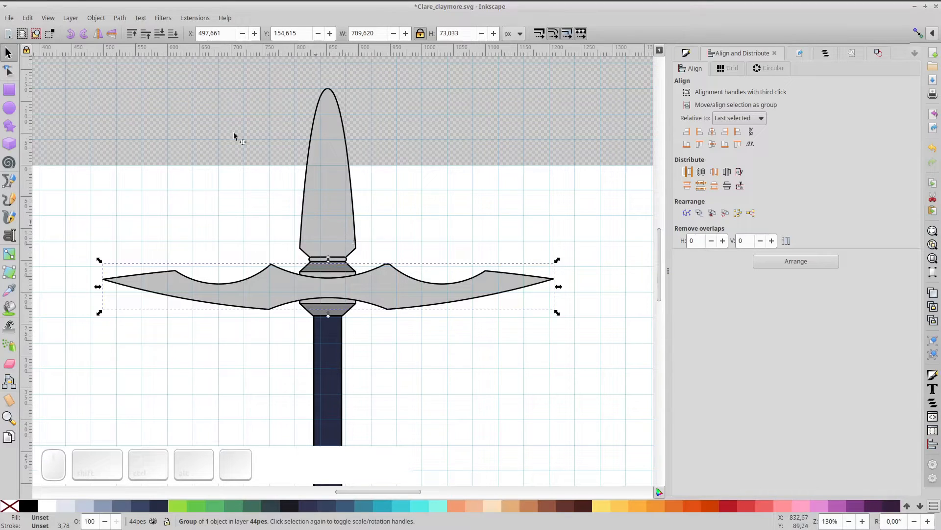
click(160, 33)
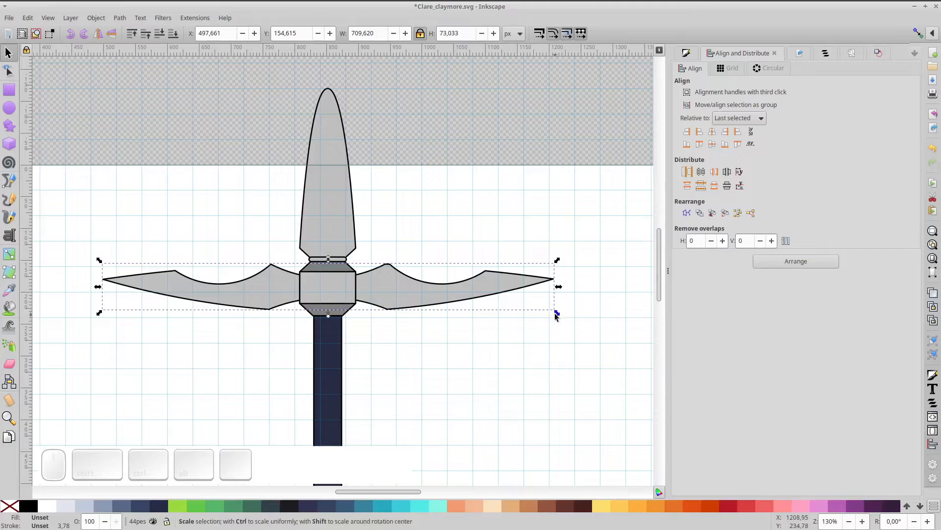
Enlarge the crossguard to about 763 px wide and centre it horizontally on the handle group
drag(557, 312, 575, 318)
shift+click(342, 283)
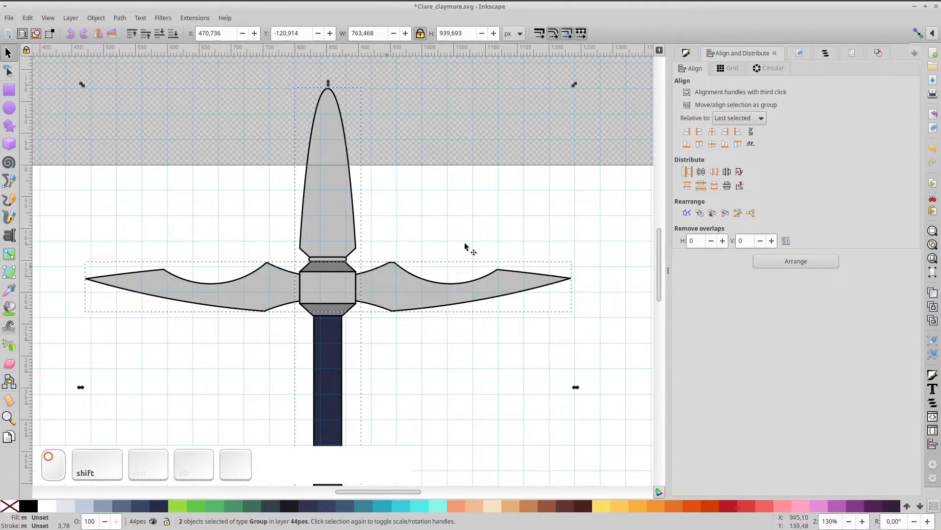
click(701, 131)
click(419, 223)
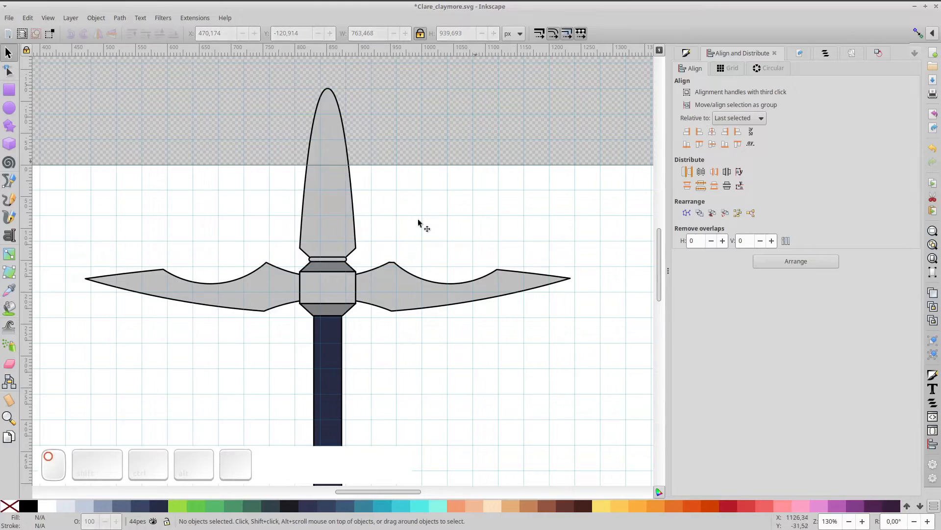
Duplicate the crossguard in place and delete the copy's three middle nodes along its lower edge
click(361, 279)
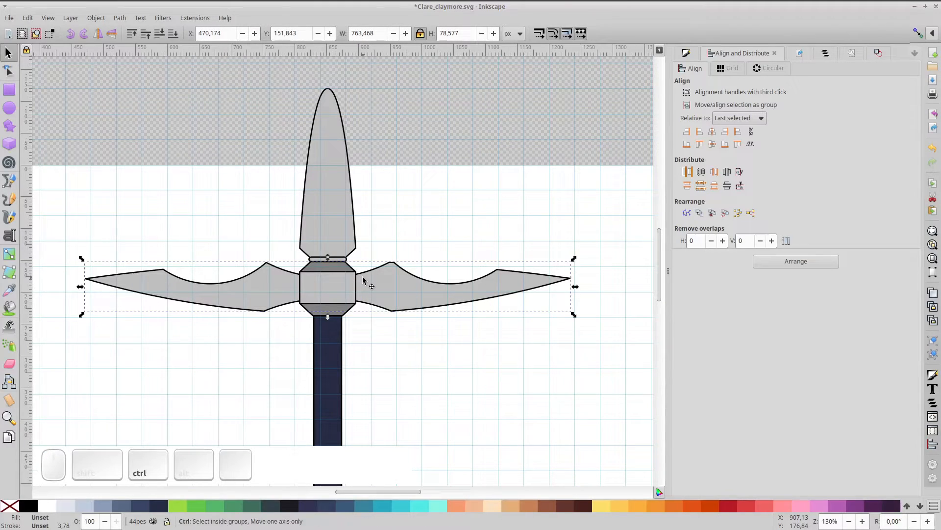
key(ctrl+d)
double_click(364, 278)
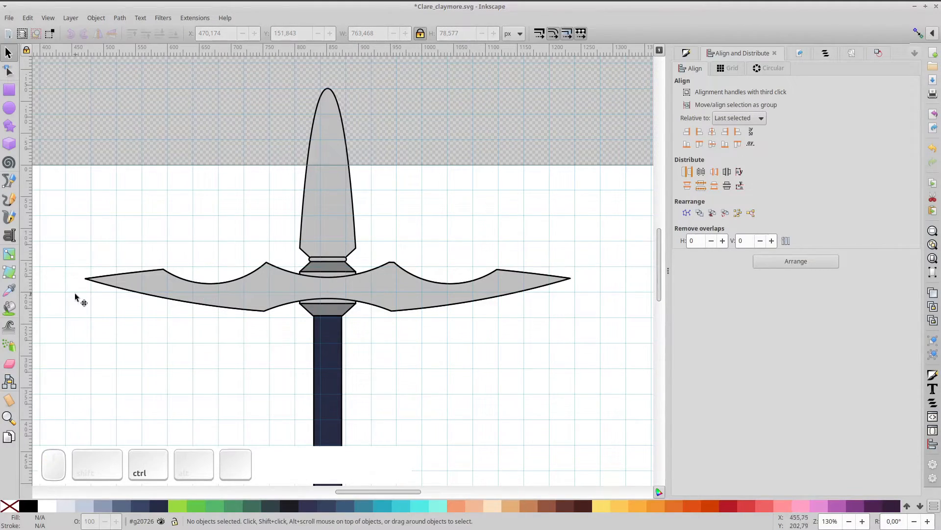
double_click(92, 281)
click(85, 279)
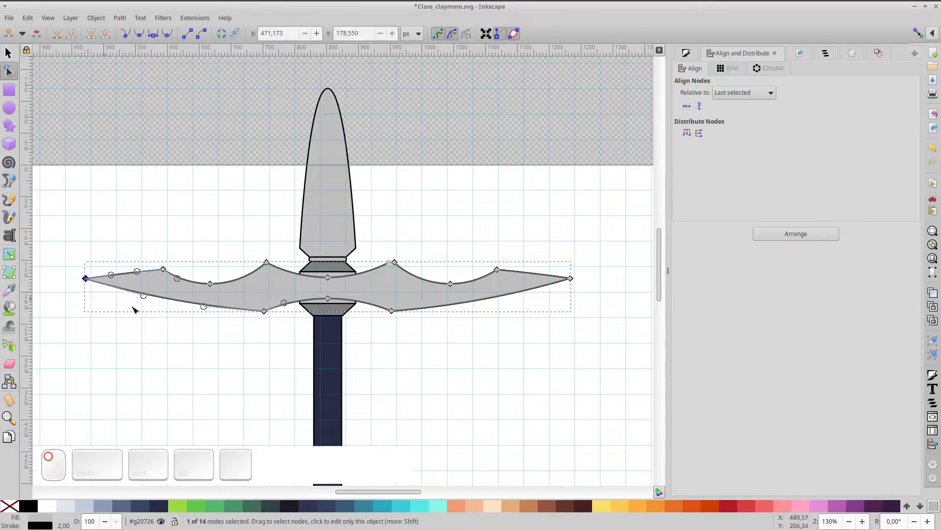
drag(245, 293, 222, 296)
key(Delete)
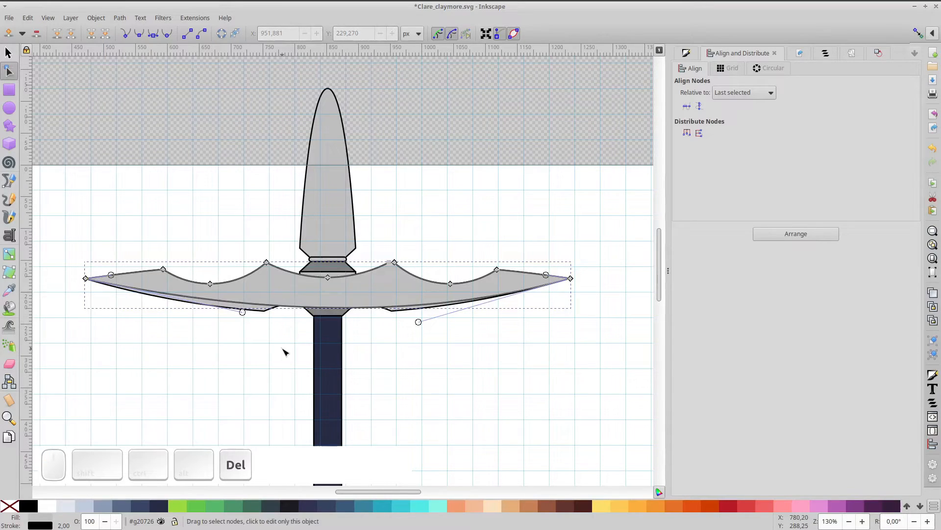
Reshape the copy's lower edge into one even shallow curve by bringing both end-node handles together beneath the central block
drag(418, 321, 333, 310)
drag(243, 312, 334, 311)
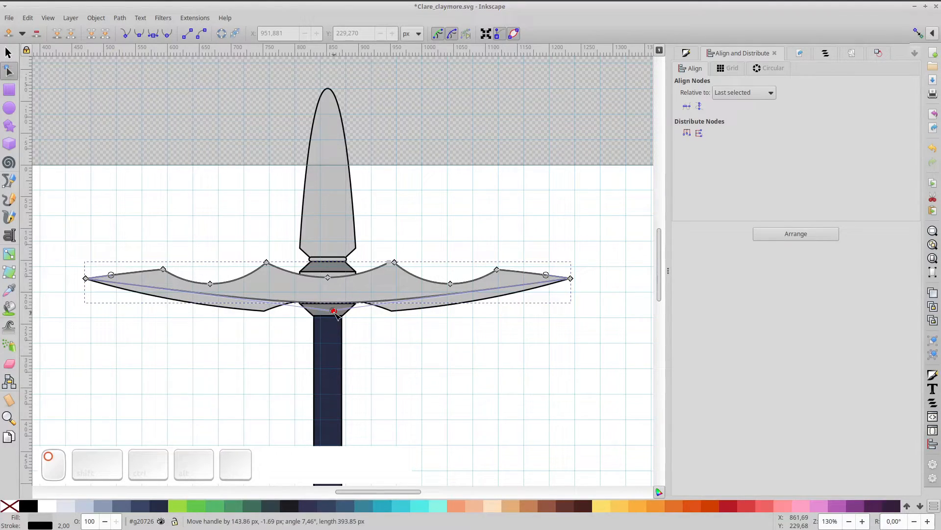
click(8, 53)
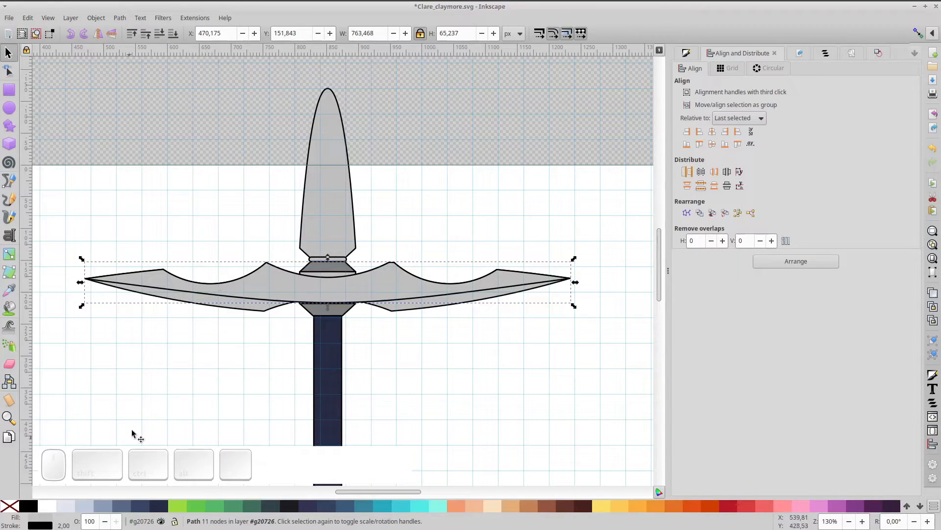
Fill the reshaped crossguard copy with the dark grey #808080 sampled from the collar above the central block
click(9, 290)
click(332, 264)
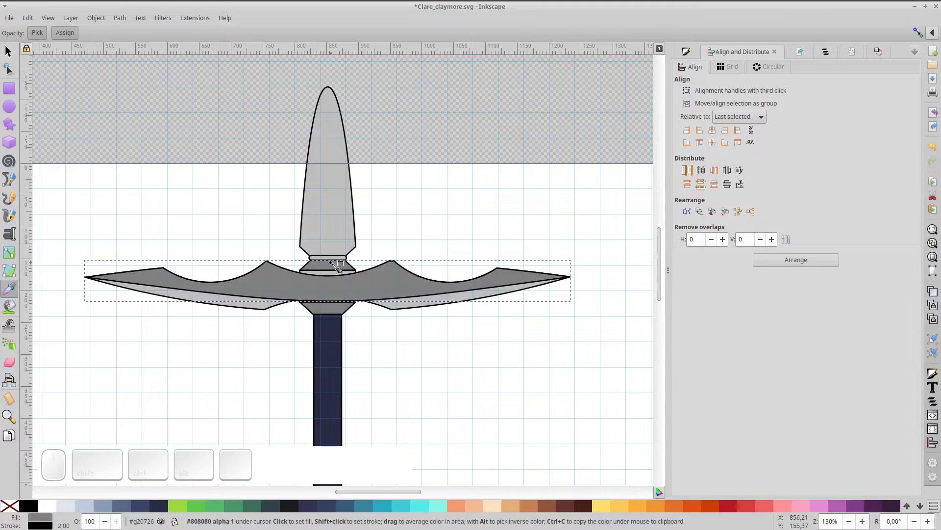
click(9, 52)
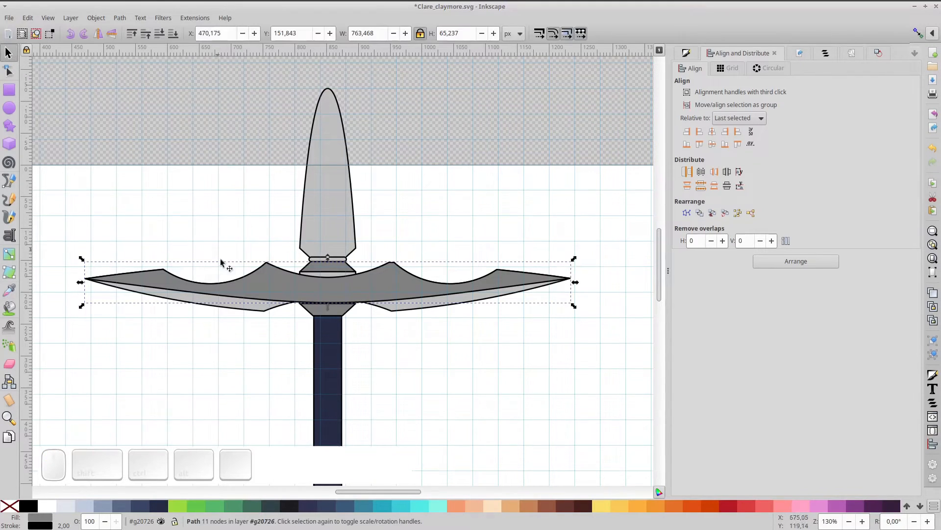
Group the dark and light crossguard shapes and raise the handle group in front of them
shift+click(254, 313)
key(ctrl+g)
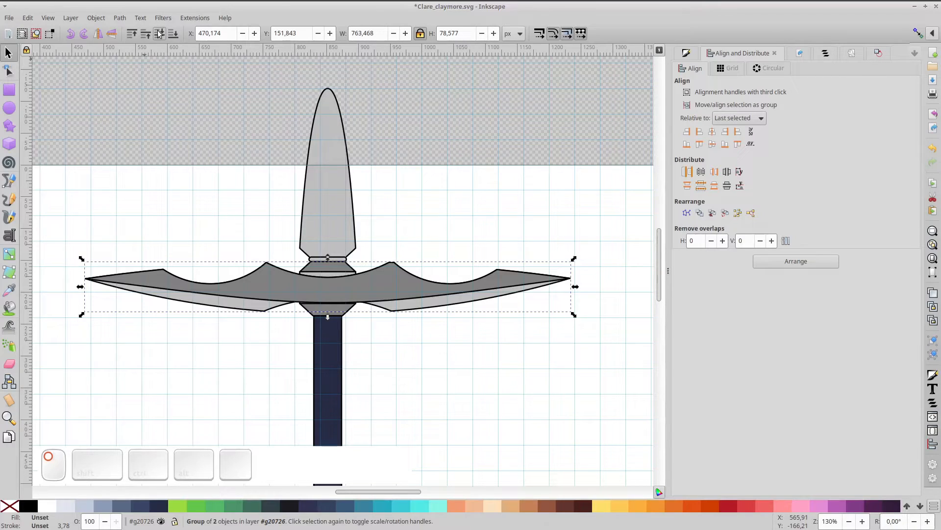
click(317, 213)
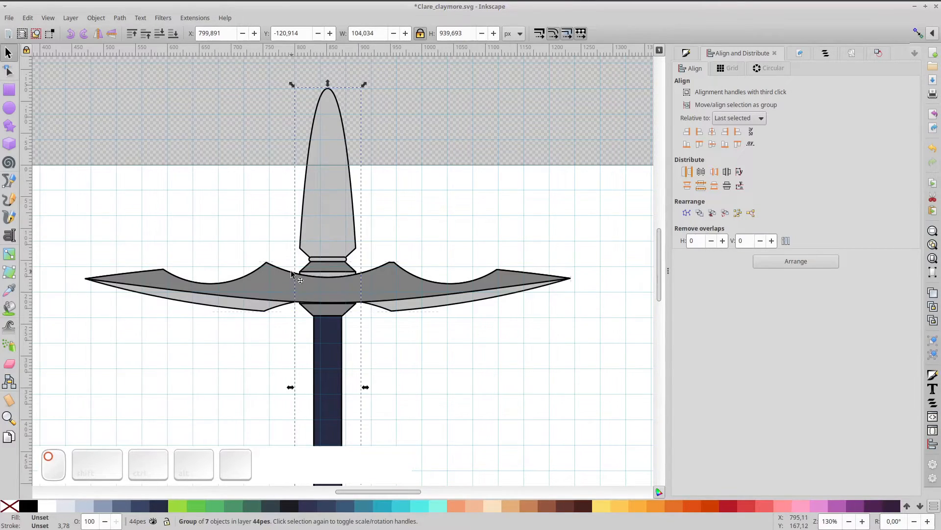
click(287, 282)
click(312, 191)
click(133, 34)
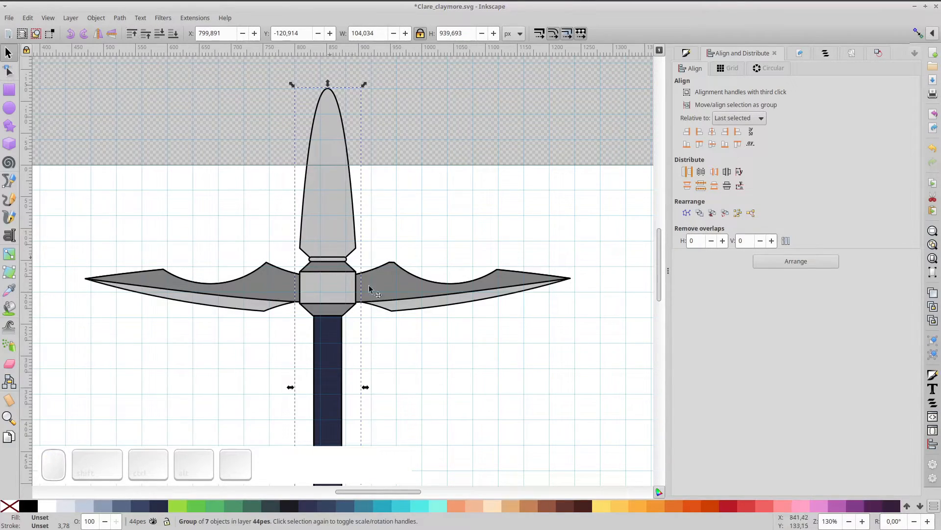
Flatten the lower curve of the dark crossguard shape through its node handles, making the shape about 54 px high
double_click(395, 294)
double_click(395, 294)
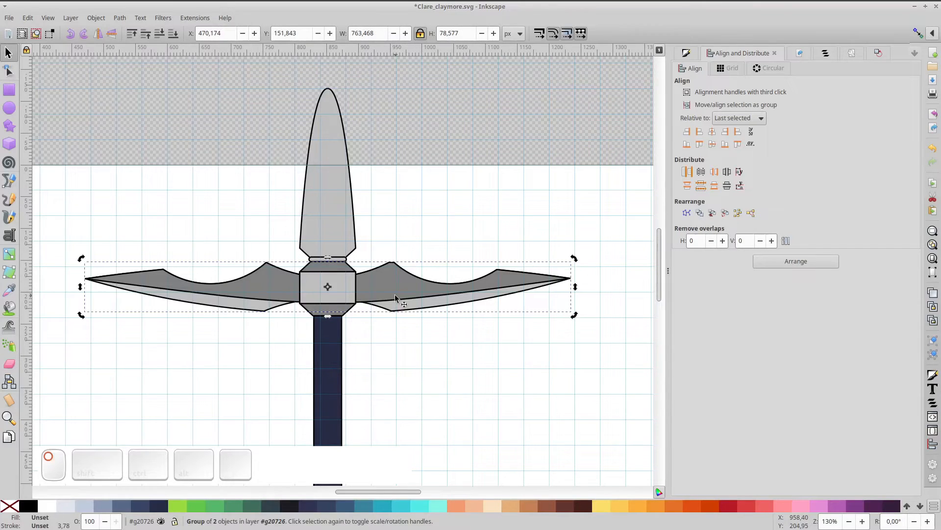
double_click(396, 295)
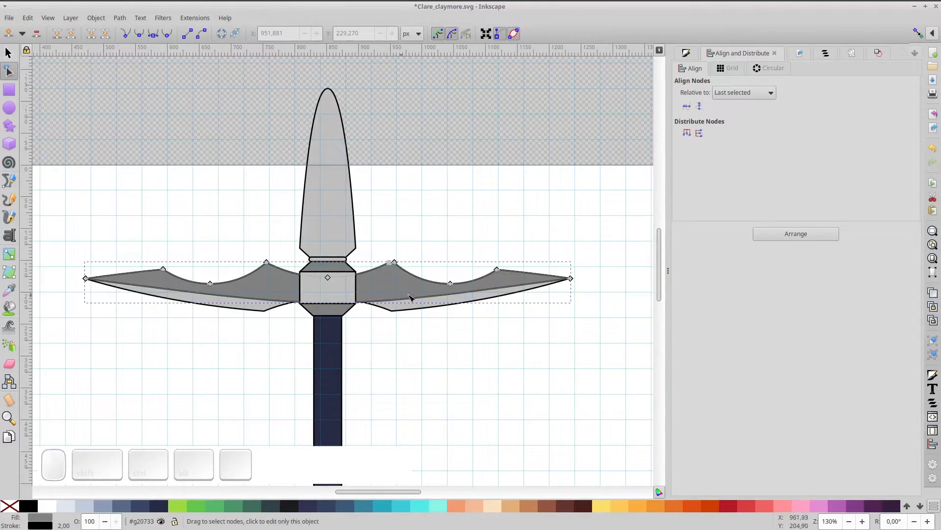
click(571, 278)
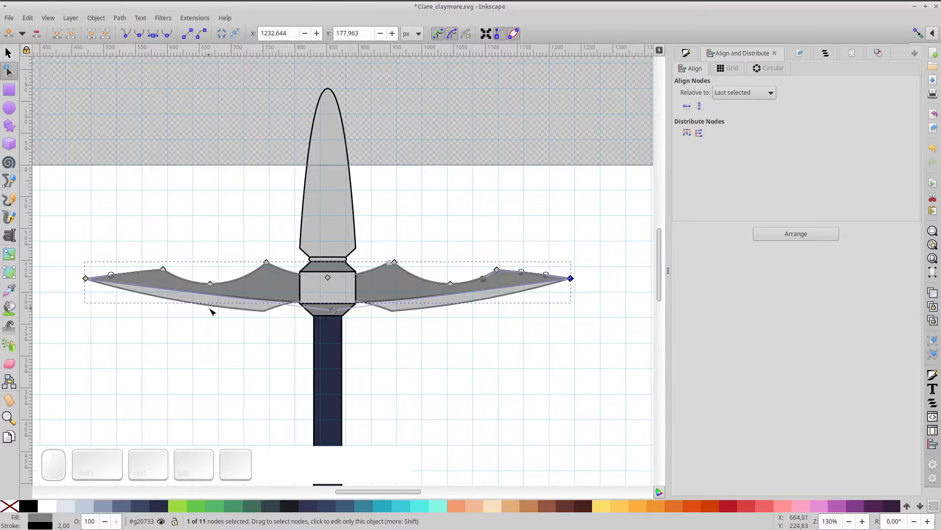
drag(333, 310, 326, 301)
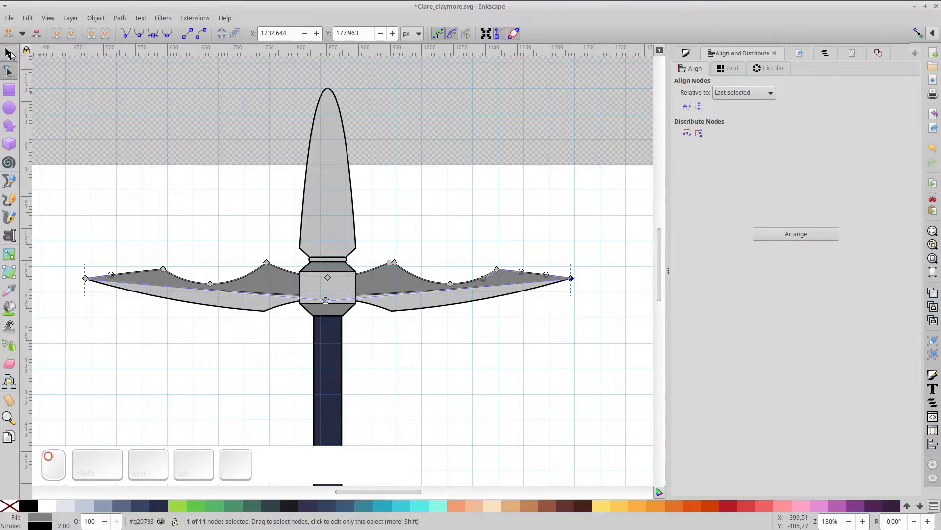
click(10, 53)
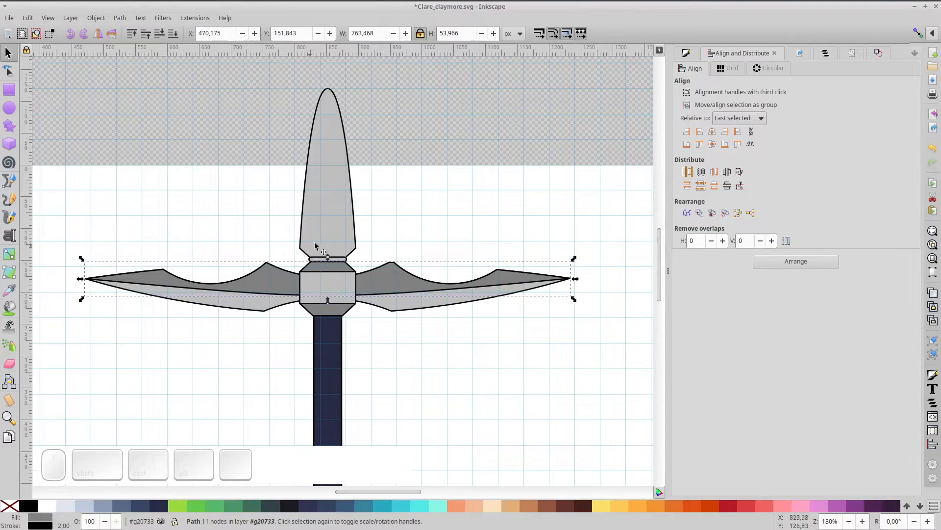
Select all the crossguard parts and group them
click(442, 152)
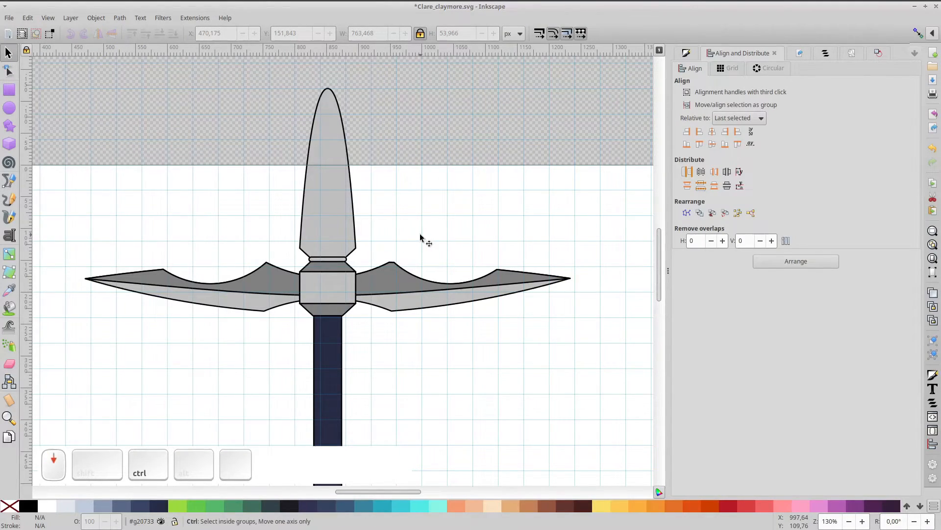
ctrl+scroll(420, 237, down, 2)
click(336, 266)
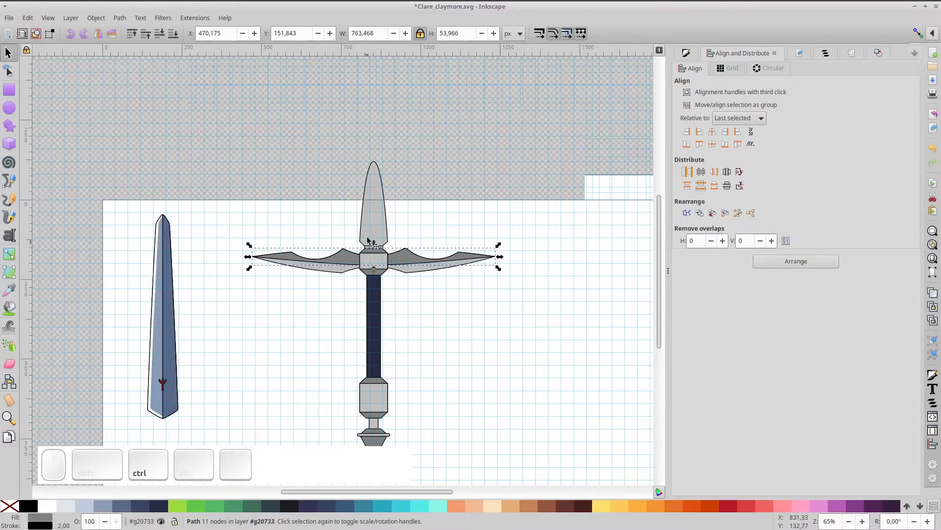
drag(231, 235, 520, 295)
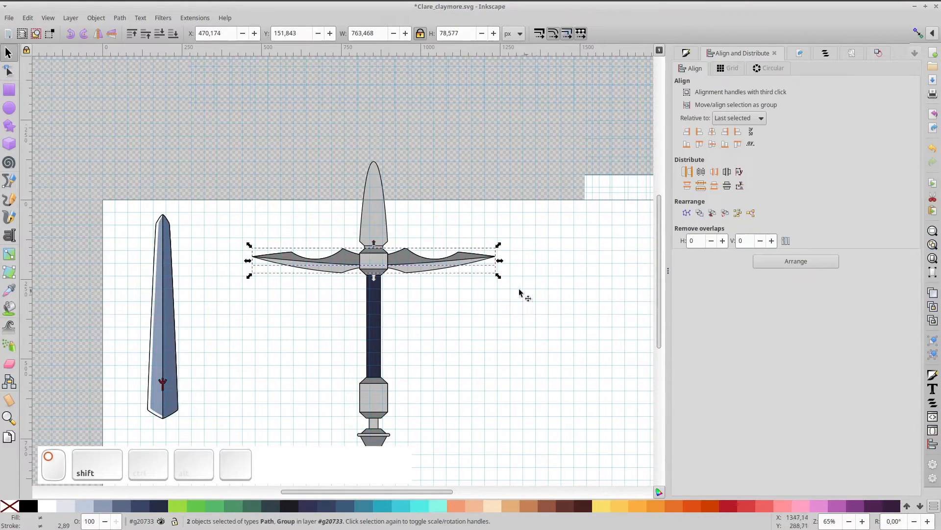
key(ctrl+g)
Group the crossguard with the handle and shrink the whole hilt proportionally about its centre to about 245 by 302 px
shift+click(380, 231)
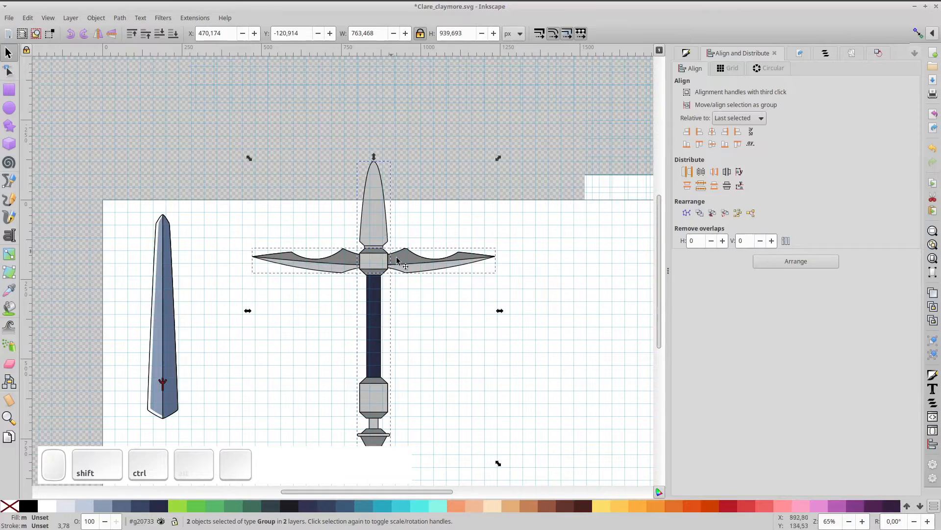
key(ctrl+g)
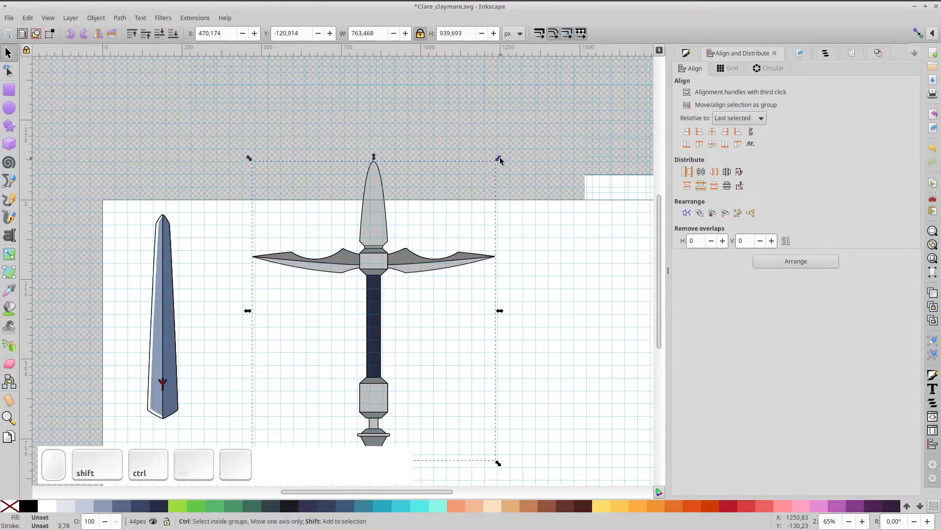
drag(499, 161, 417, 220)
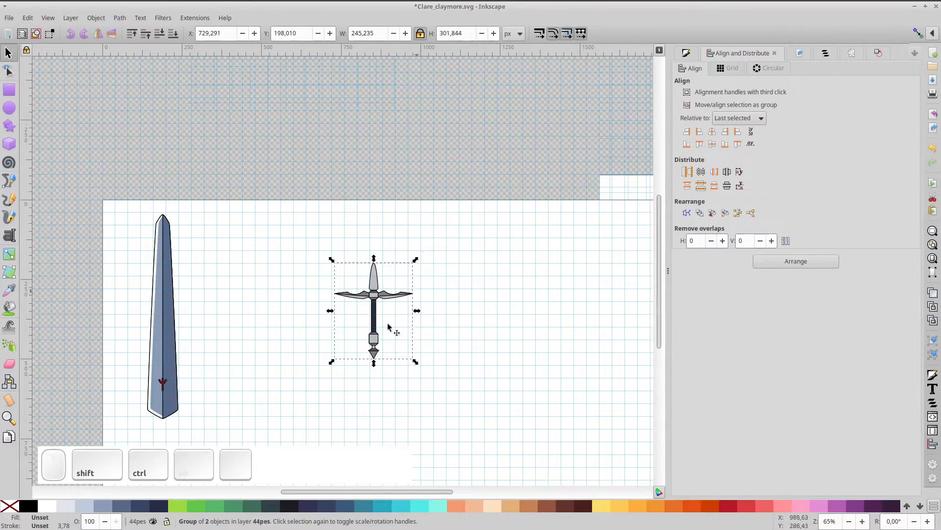
drag(376, 327, 494, 236)
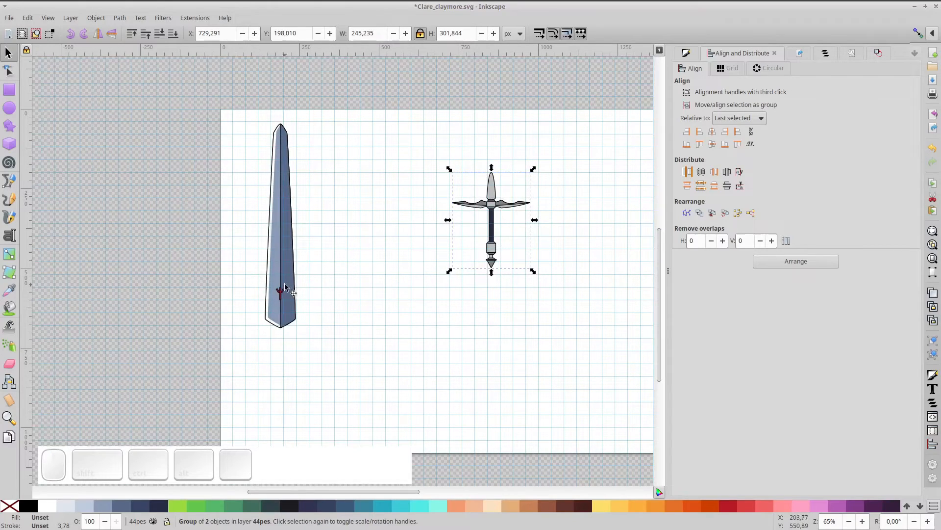
Move the blade onto the upper end of the hilt and align the hilt with the blade on a common vertical axis
drag(277, 300, 491, 165)
drag(521, 237, 393, 294)
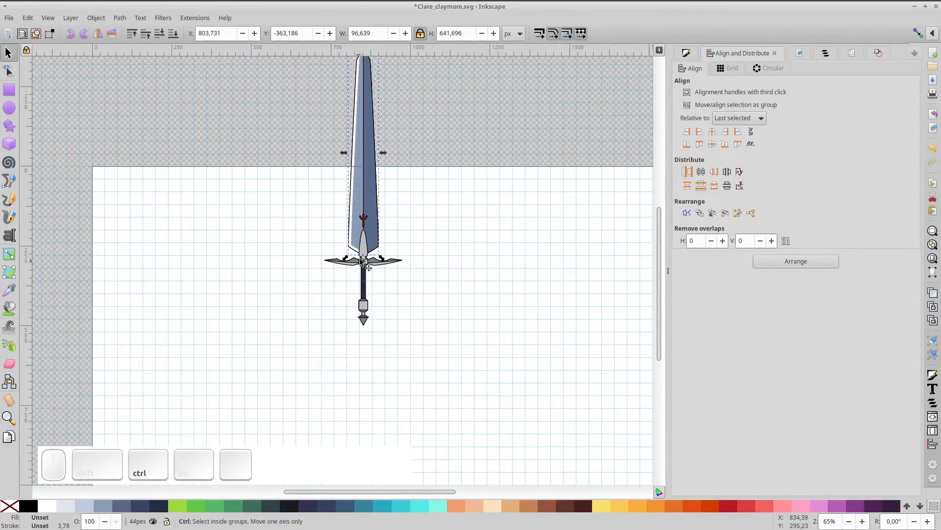
ctrl+scroll(361, 261, up, 3)
click(607, 187)
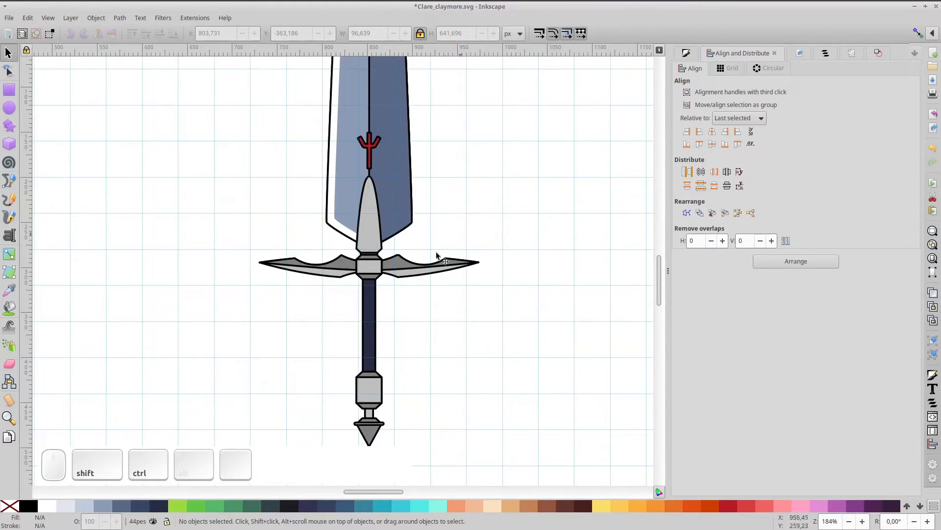
click(417, 266)
shift+click(404, 219)
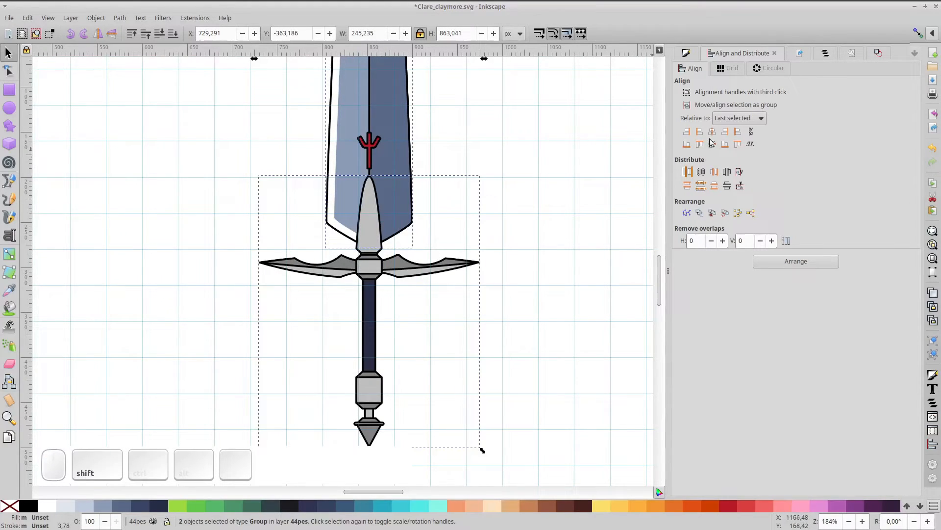
key(ctrl+g)
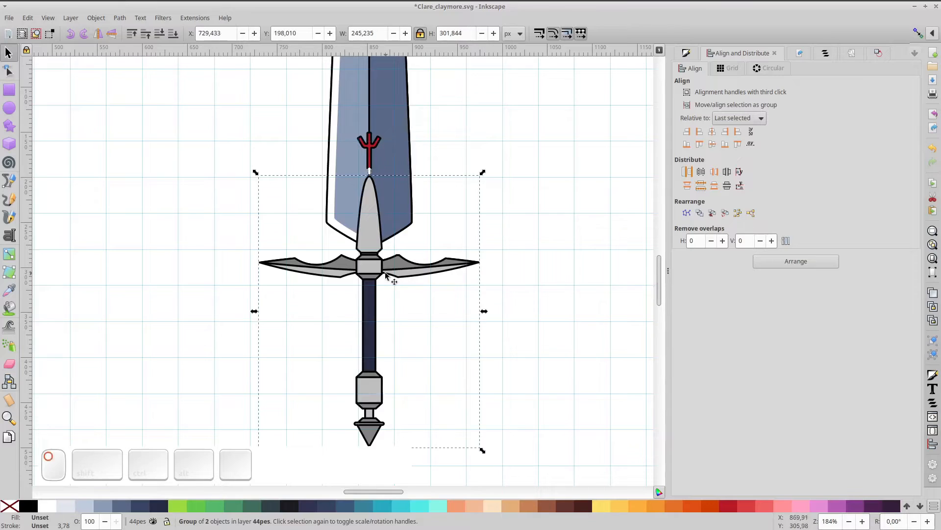
Shrink the hilt proportionally to about 224 by 276 px against the blade, and move the red emblem up, clear of the hilt's spike
drag(484, 172, 471, 181)
drag(369, 270, 369, 256)
ctrl+click(369, 154)
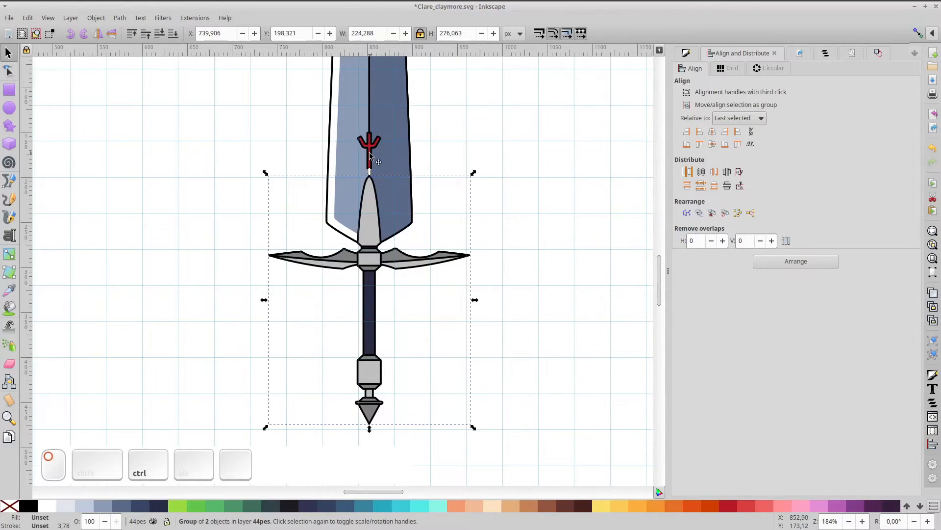
double_click(369, 157)
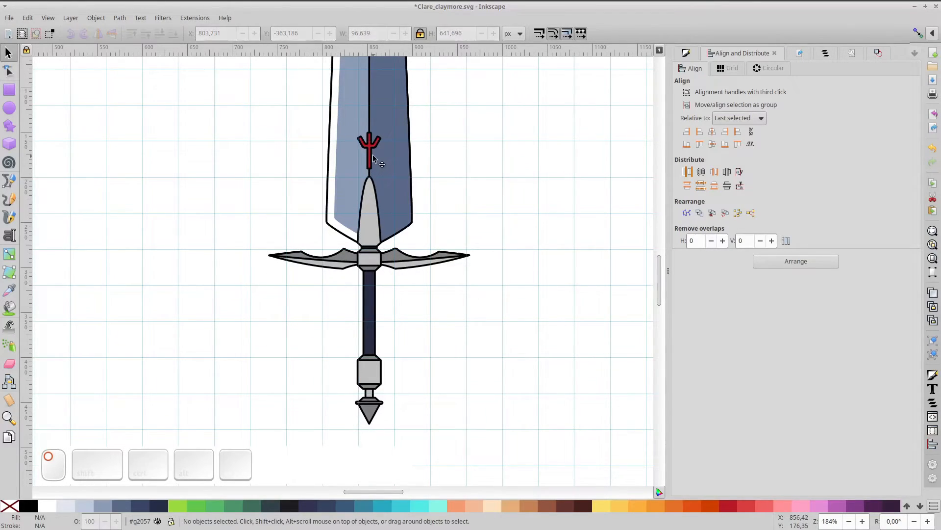
drag(369, 158, 371, 148)
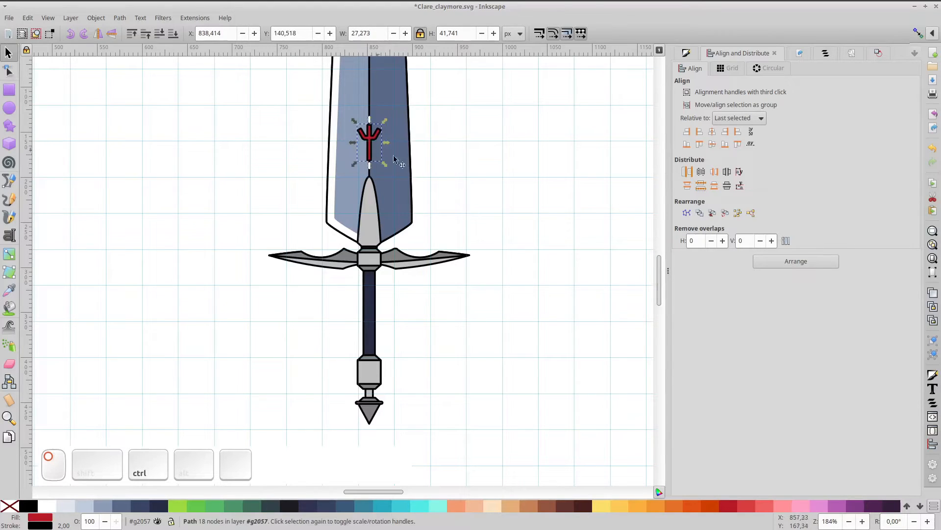
Group the blade and the hilt into one sword object
click(467, 171)
key(KP_5)
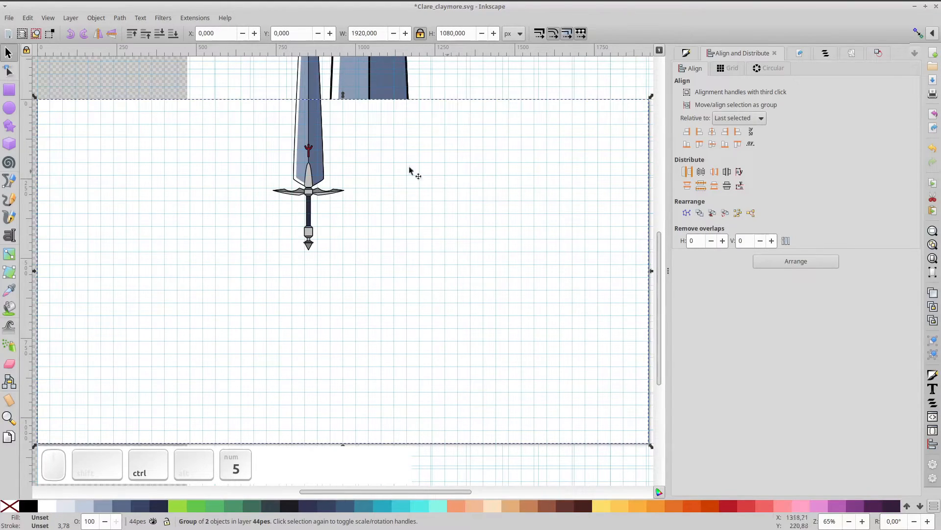
drag(338, 235, 351, 262)
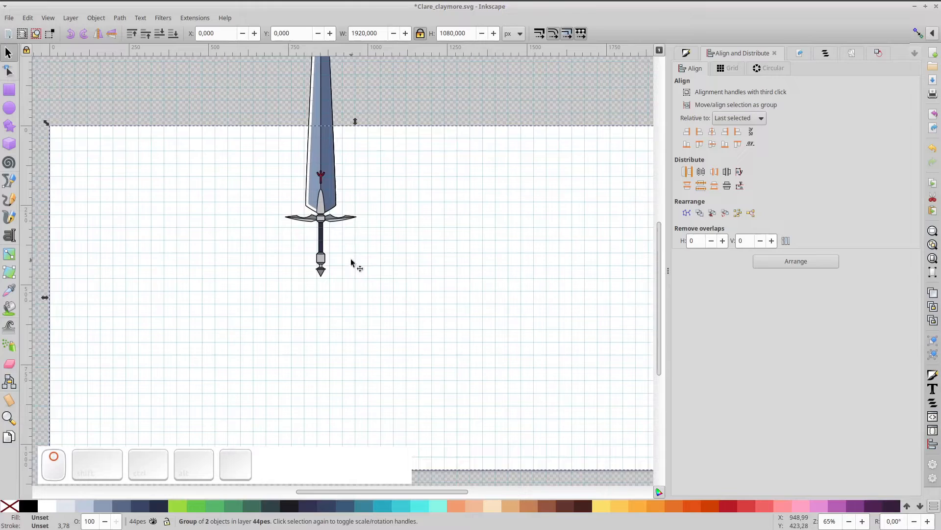
click(328, 176)
shift+click(321, 241)
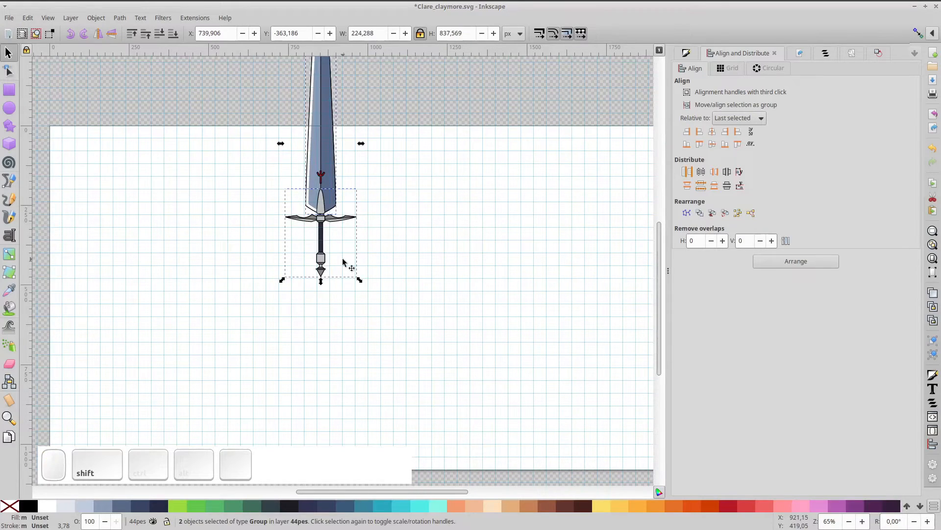
key(ctrl+g)
Rotate the sword 90 degrees clockwise on the page and enlarge it proportionally to about 2524 by 676 px
drag(322, 194, 402, 283)
click(89, 34)
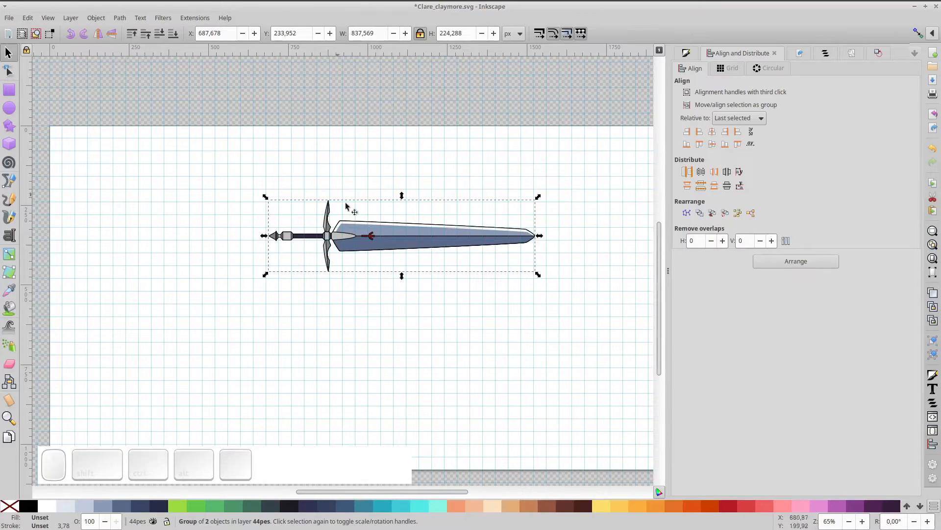
drag(539, 279, 693, 378)
drag(225, 317, 422, 319)
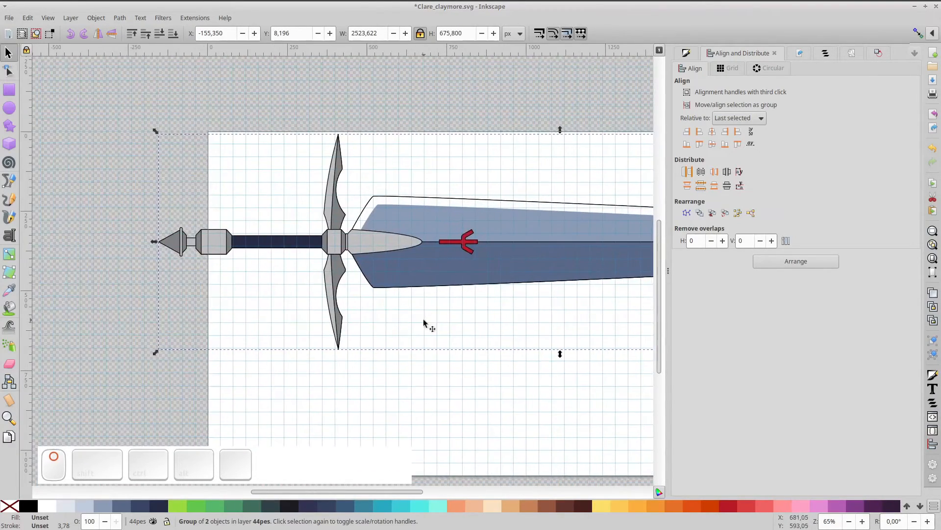
scroll(296, 236, up, 2)
drag(300, 249, 487, 275)
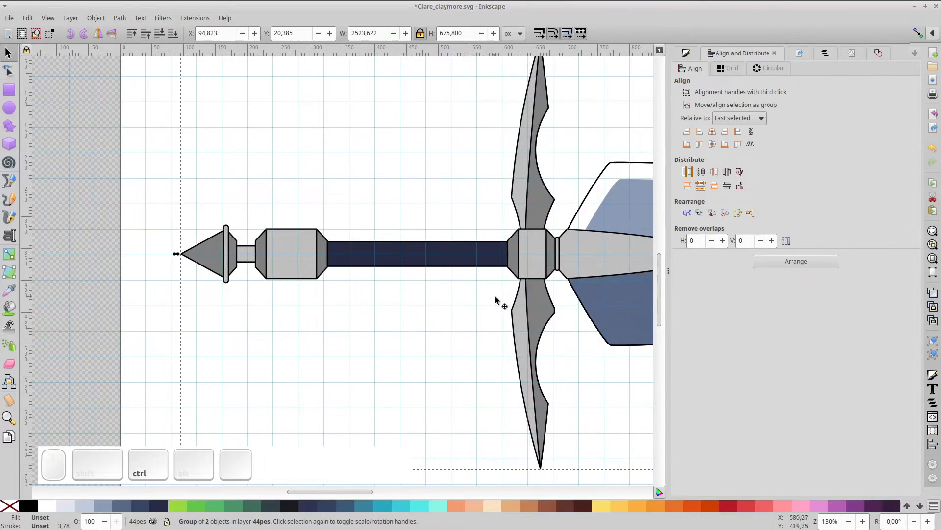
key(space)
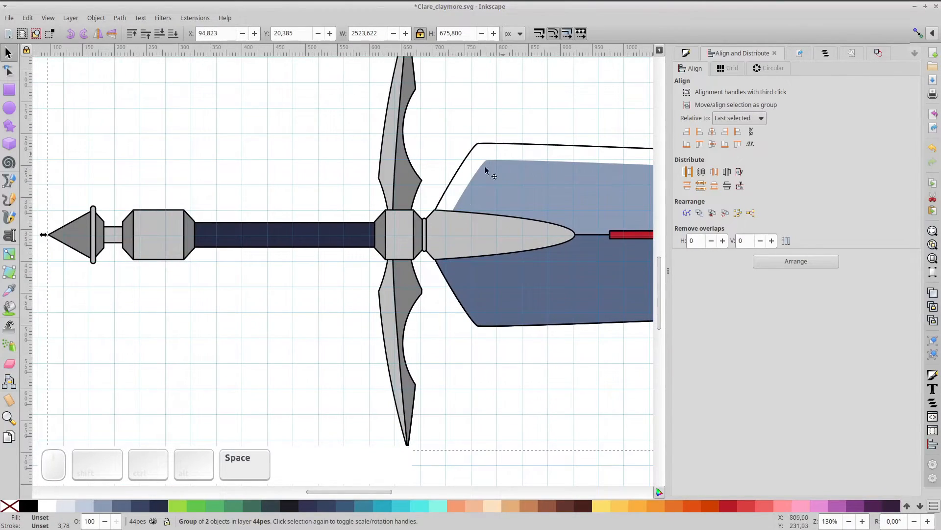
Enter the nested handle group within the sword and save the drawing
double_click(314, 243)
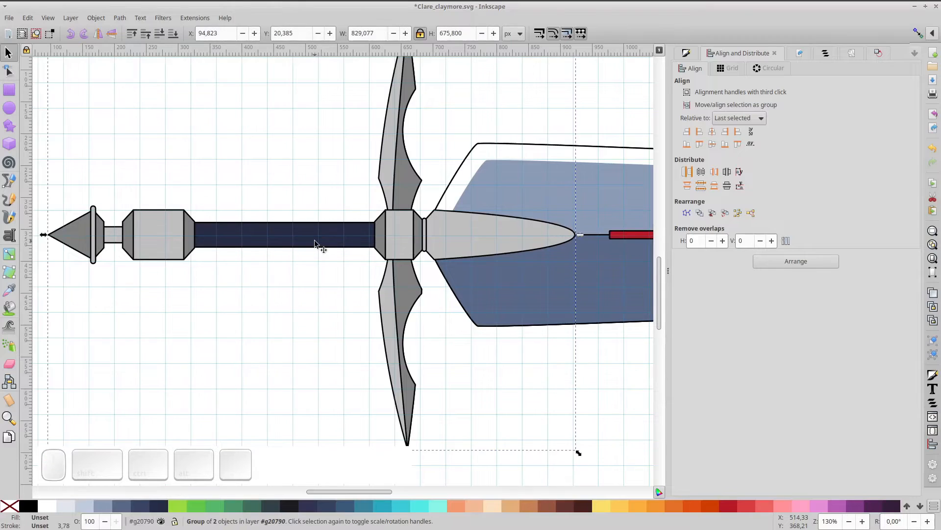
double_click(314, 242)
key(ctrl+s)
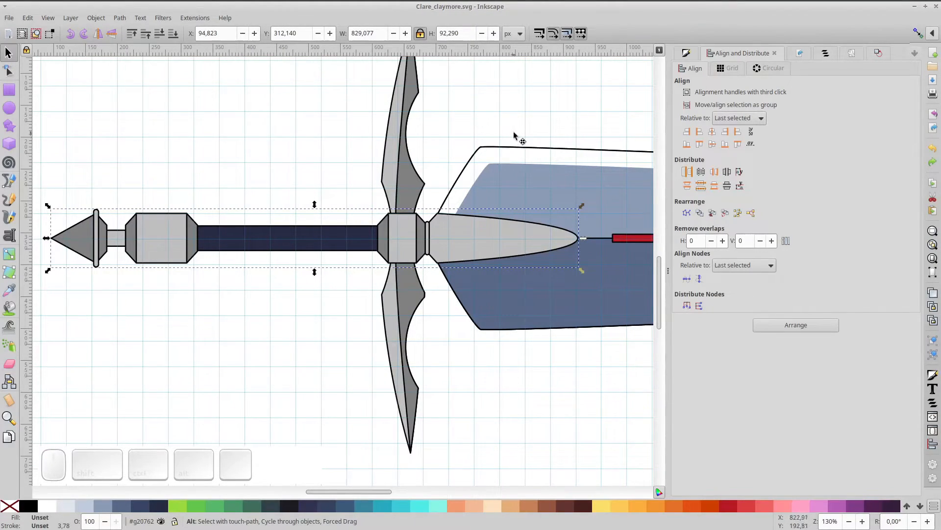
Duplicate the crossguard's central octagon twice, offset one copy 10 px down and subtract it with Difference, leaving a strip along the upper edge
ctrl+click(403, 242)
scroll(405, 239, up, 3)
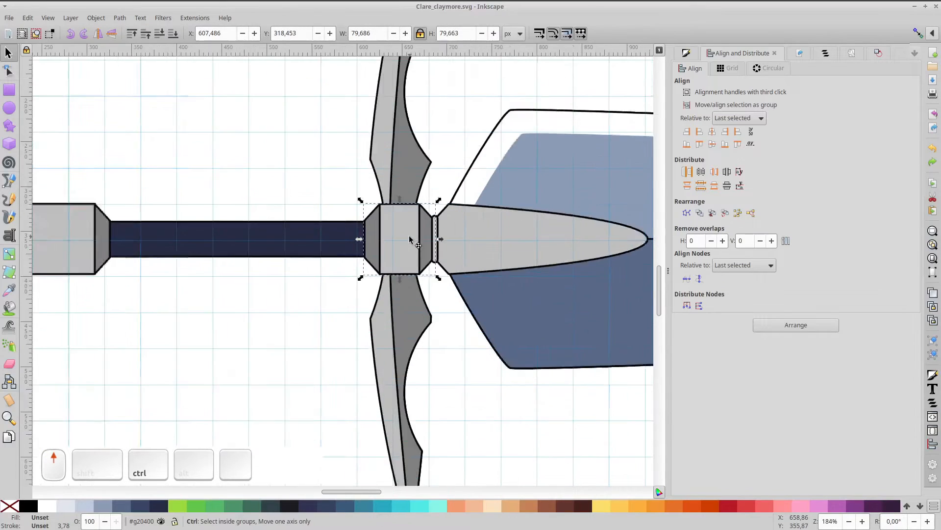
ctrl+click(407, 236)
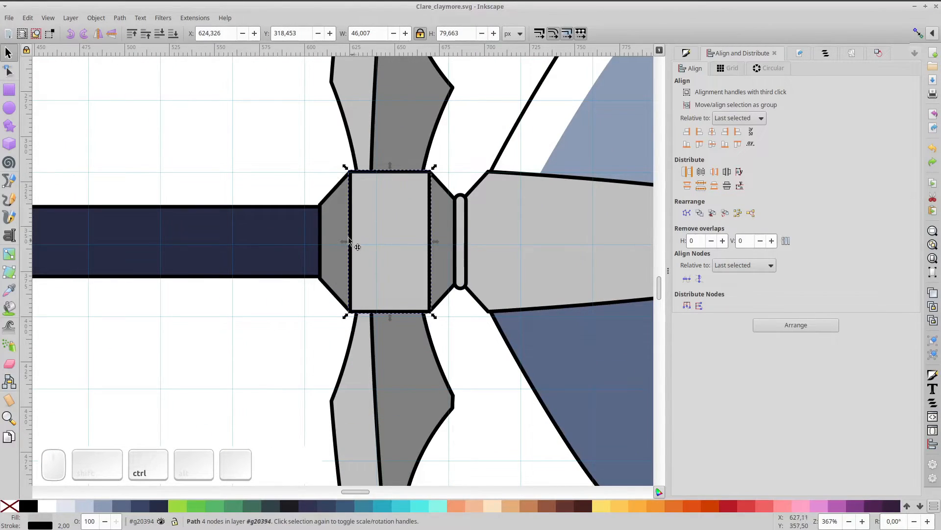
key(ctrl+d)
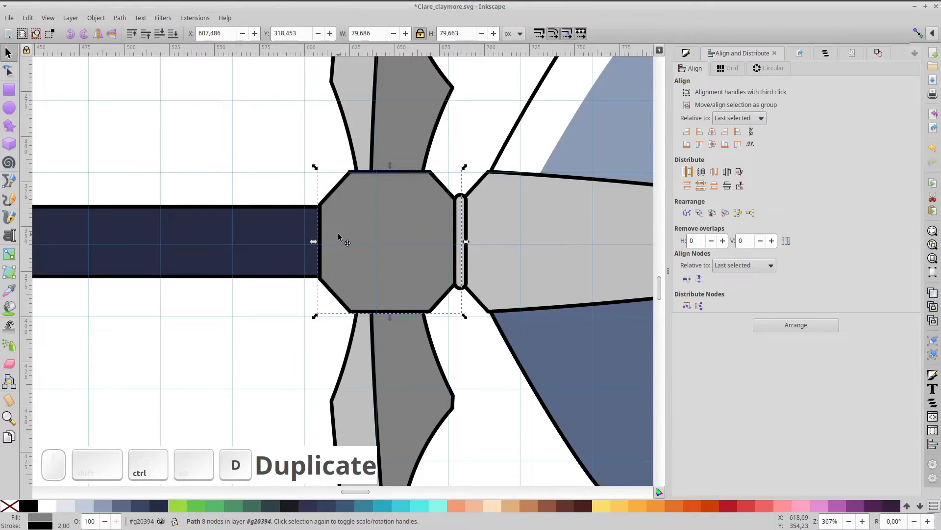
key(ctrl+d)
key(Down)
key(Down)
key(Down)
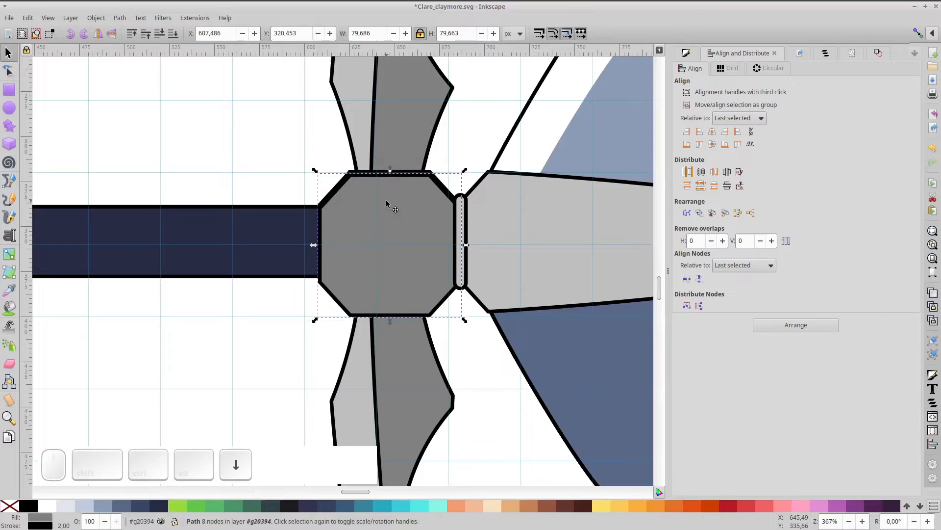
key(Down)
key(Down)
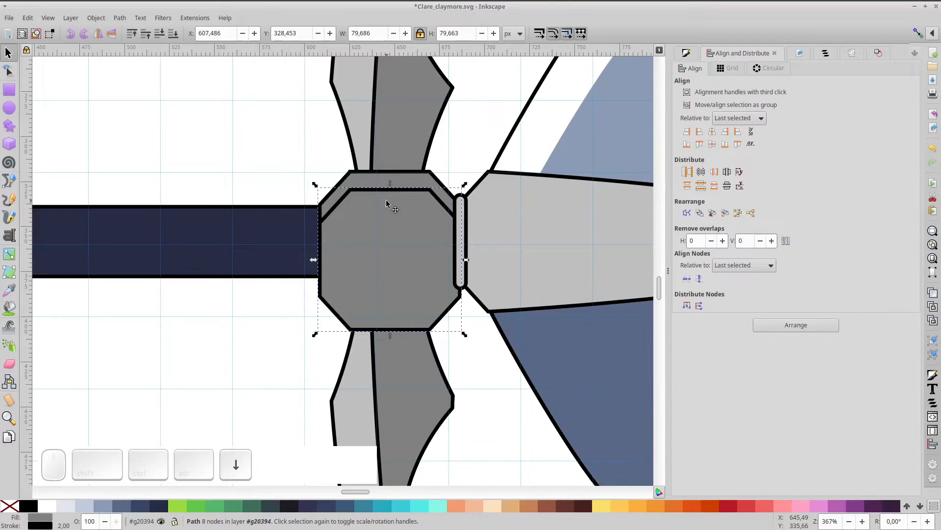
shift+click(365, 181)
key(ctrl+KP_Subtract)
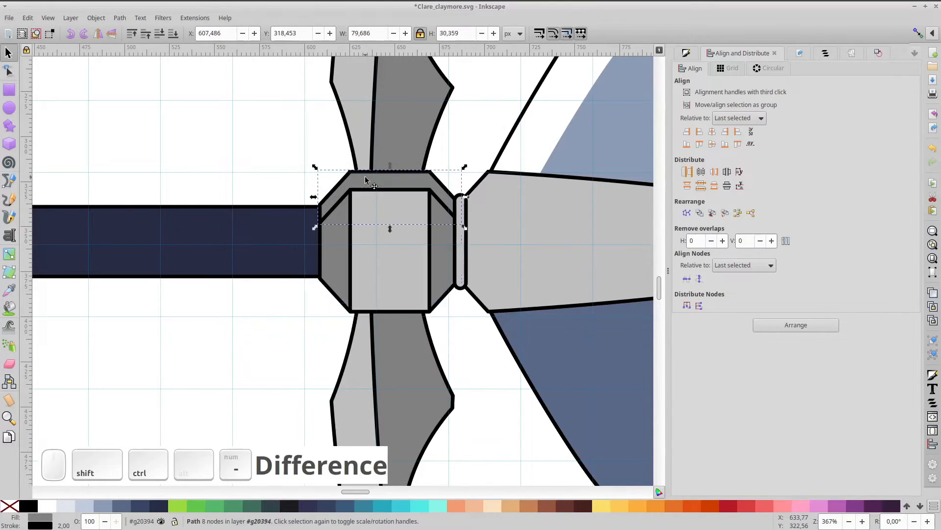
Fill the octagon's upper strip with white at 20 percent alpha
click(47, 505)
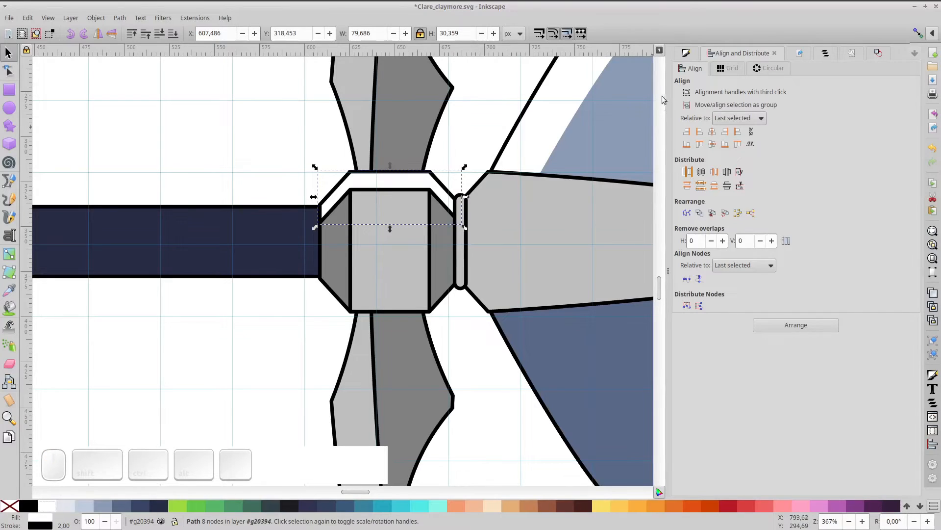
click(693, 55)
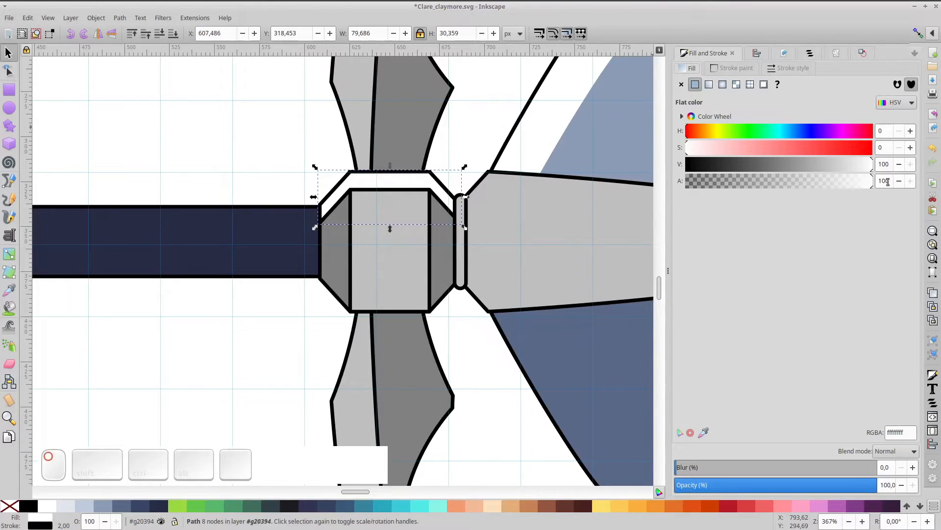
text(20)
key(KP_Enter)
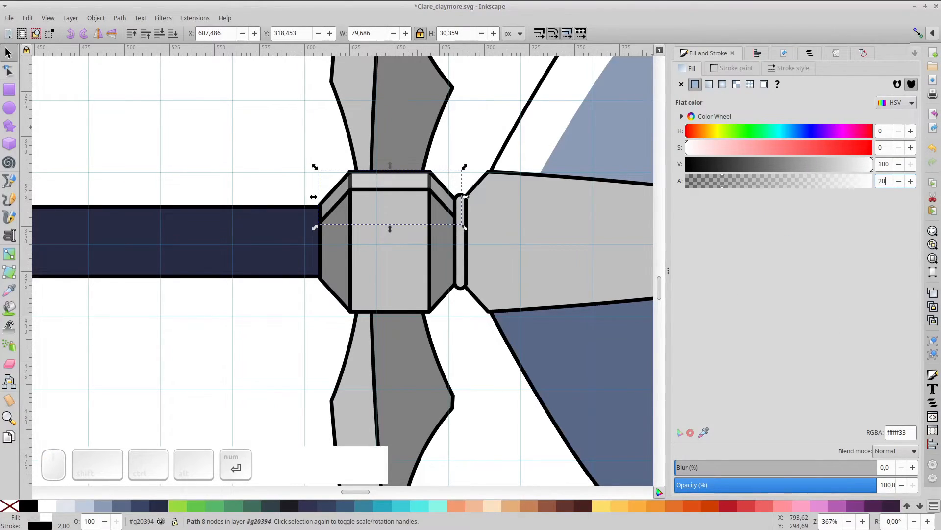
Duplicate the block's light central rectangle as an unfilled outline over the highlight, and remove the highlight strip's stroke
click(372, 260)
key(ctrl+d)
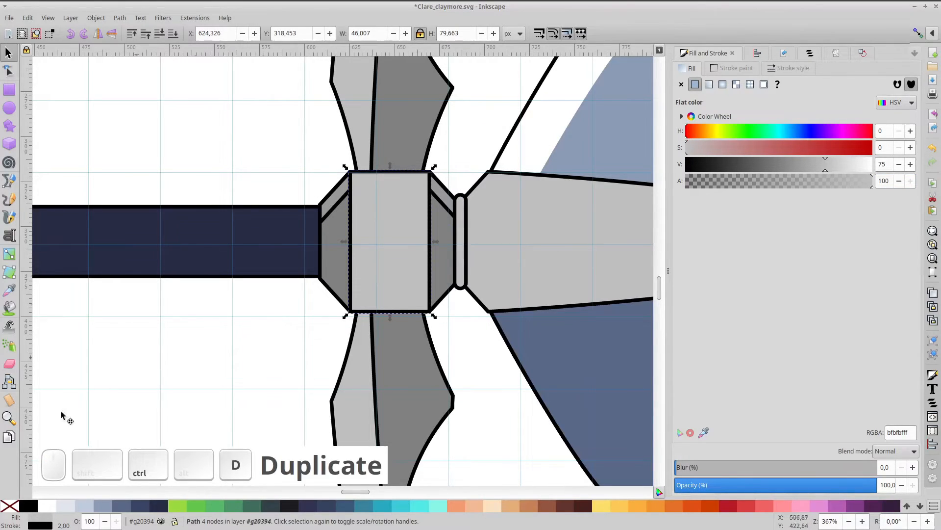
click(10, 506)
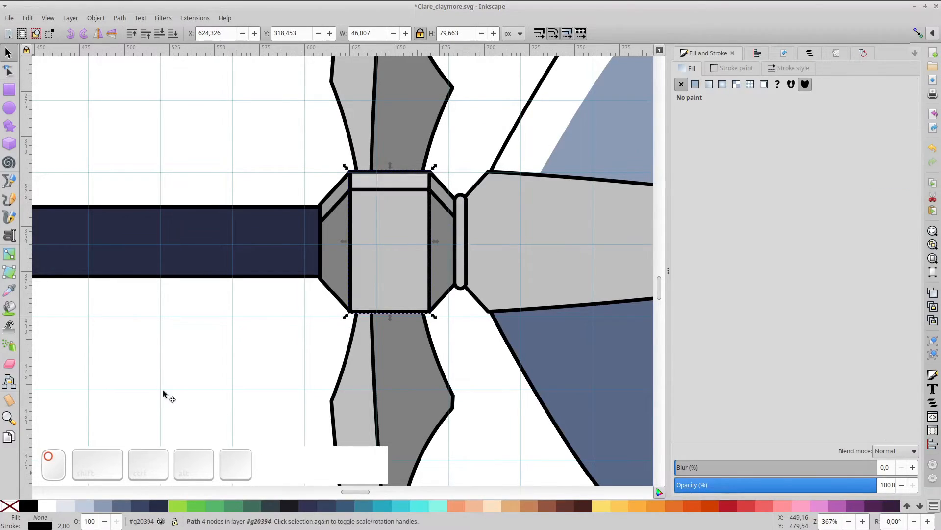
click(334, 212)
shift+click(12, 507)
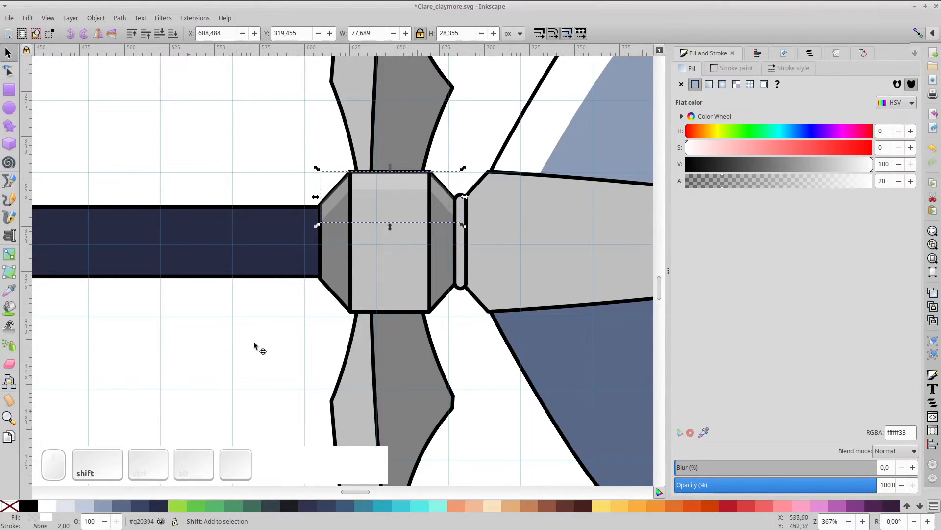
Cut a strip along the dark blue grip's upper edge by subtracting a copy offset 10 px down from another duplicate
click(283, 245)
scroll(287, 248, left, 8)
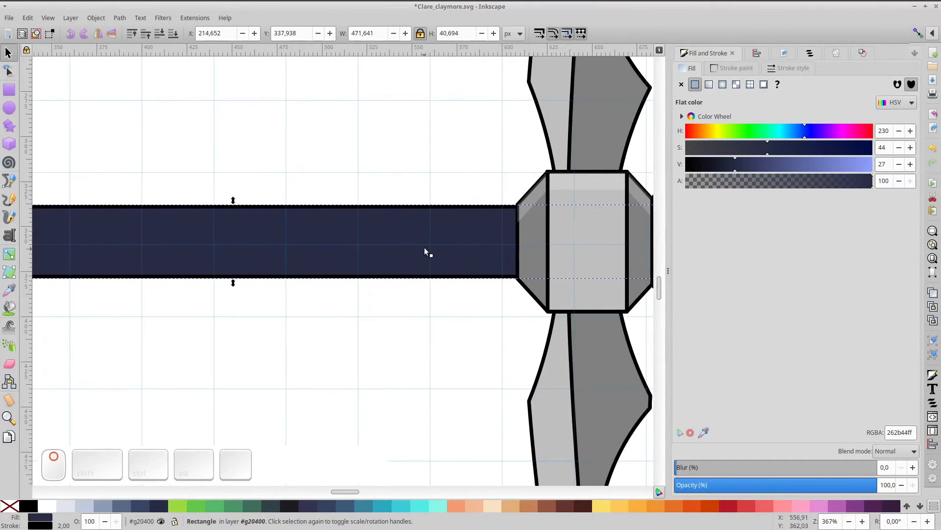
key(ctrl+d)
key(Down)
key(Down)
key(Down)
key(Down)
key(Down)
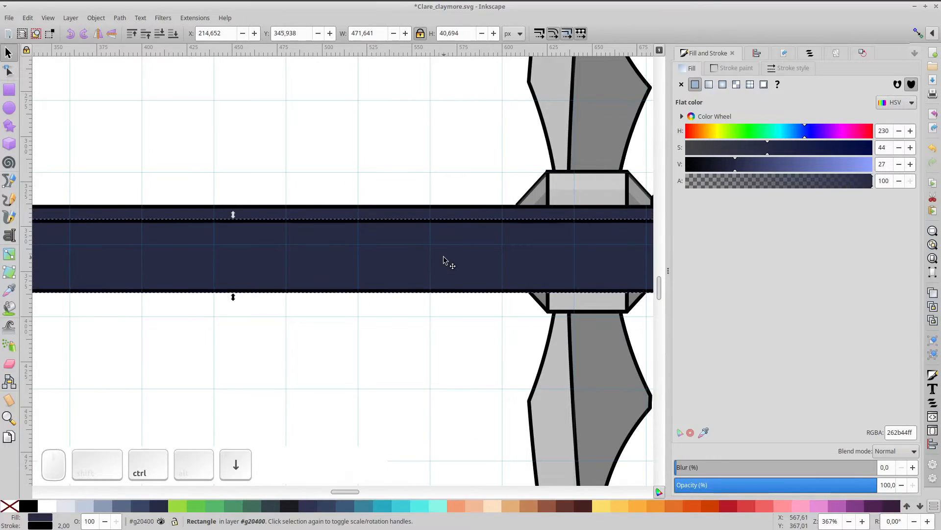
key(ctrl+minus)
Give the grip strip a white fill at 20 percent alpha without stroke, and stack it above the grip but behind the octagonal block
click(47, 505)
shift+click(10, 505)
double_click(884, 181)
text(20)
key(Return)
click(173, 33)
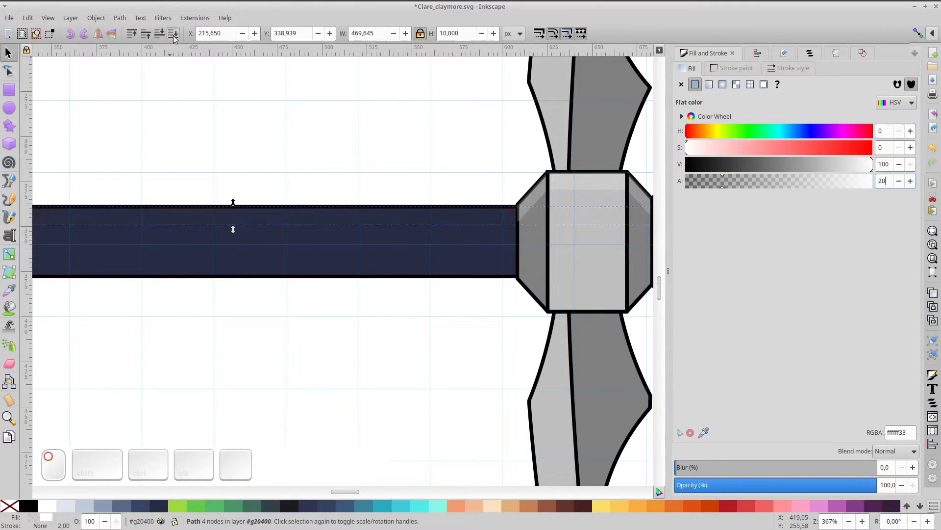
click(146, 33)
double_click(220, 79)
Duplicate the dark blue grip as an unfilled outline and stack it over the grip's highlight, behind the octagonal block
double_click(384, 234)
click(385, 234)
double_click(385, 234)
click(384, 234)
key(ctrl+d)
click(10, 506)
click(173, 33)
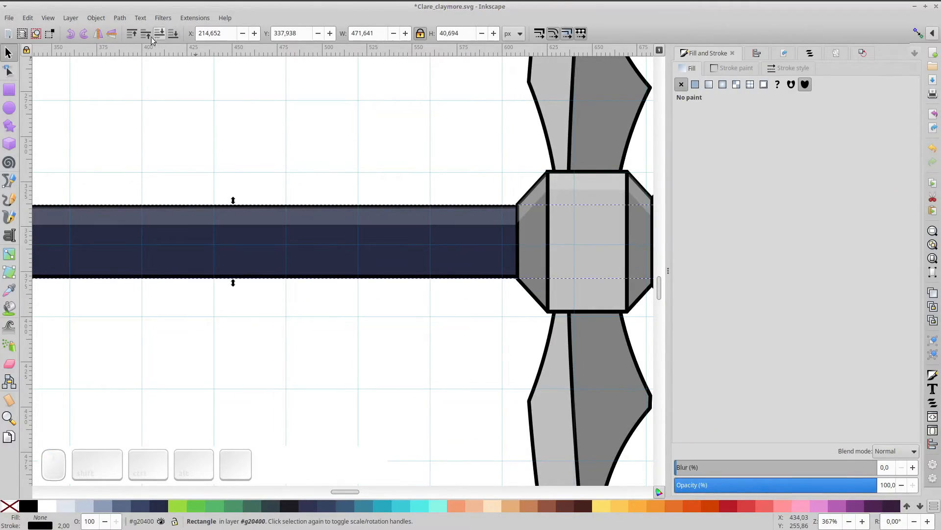
double_click(146, 34)
Duplicate the crossguard's central octagon and remove the copy's fill, keeping it as an outline over the highlight
scroll(553, 198, up, 3)
click(399, 248)
double_click(399, 248)
drag(307, 271, 366, 273)
key(ctrl+z)
key(ctrl+d)
click(10, 506)
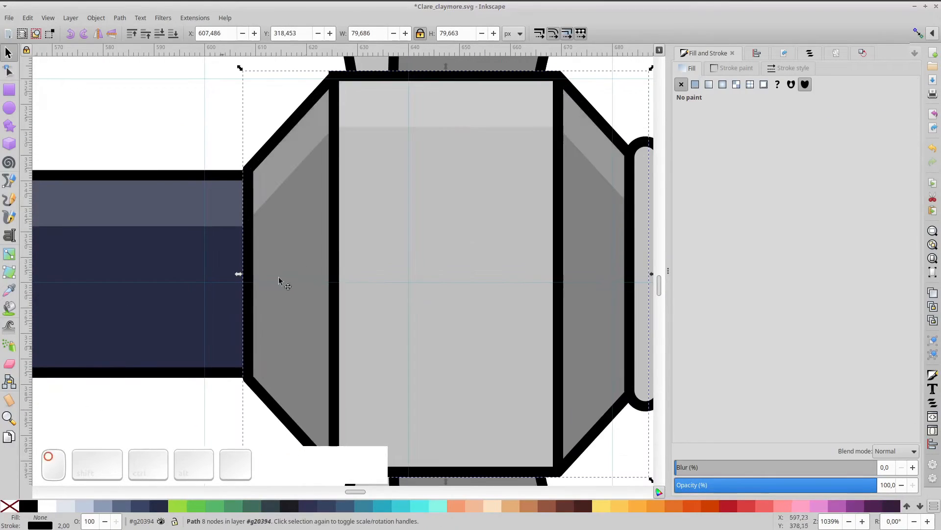
Cut a strip from the upper end of the narrow rounded collar by subtracting a copy offset downward with Difference
scroll(375, 250, right, 5)
click(373, 245)
key(ctrl+d)
drag(360, 174, 360, 221)
shift+click(363, 150)
key(ctrl+minus)
Fill the collar's upper strip with white at 20 percent alpha and remove its stroke
double_click(883, 180)
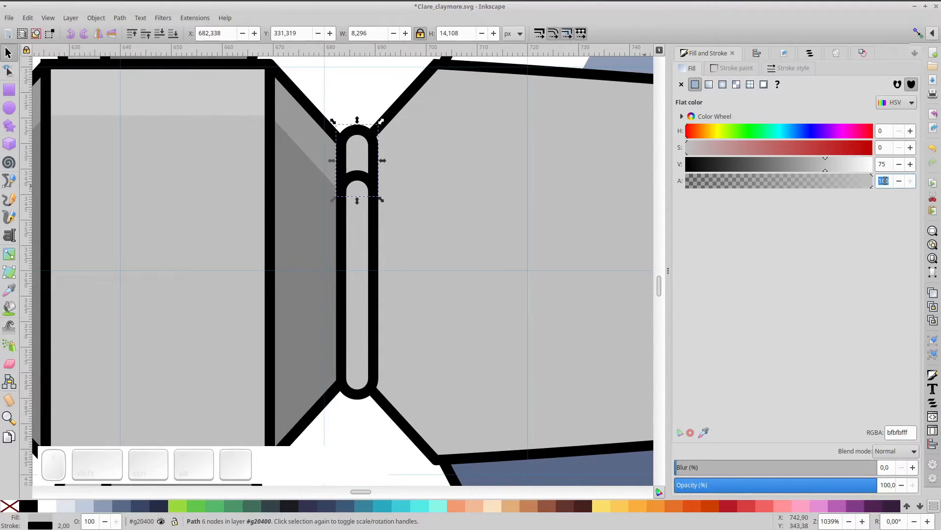
text(20)
click(47, 506)
shift+click(10, 506)
Duplicate the narrow rounded collar and remove the copy's fill, leaving an outline over its highlight
click(358, 280)
key(ctrl+d)
click(10, 506)
Cut a strip from the upper edge of the long tapered piece over the blade by subtracting a copy offset downward with Difference
scroll(314, 276, right, 4)
click(433, 291)
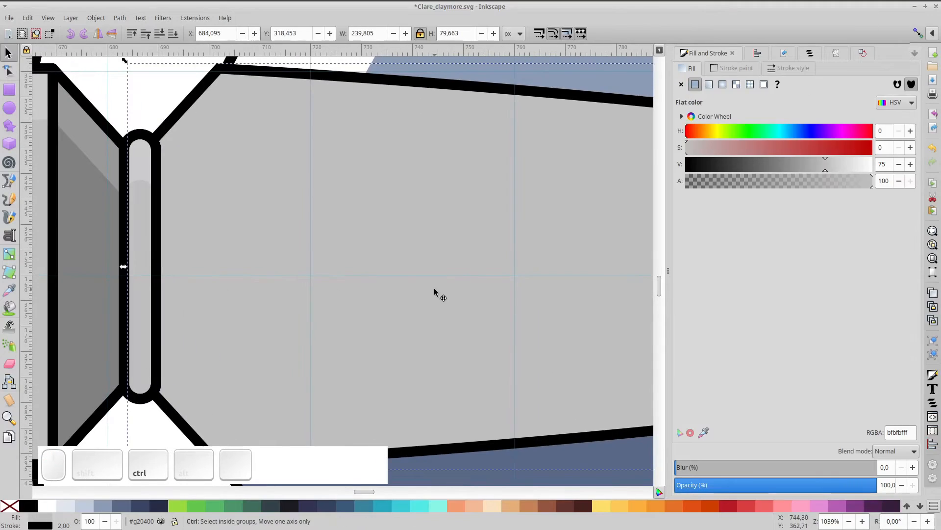
key(ctrl+d)
key(Down)
key(Down)
key(Down)
key(Down)
key(Down)
shift+click(427, 105)
key(ctrl+minus)
Remove the stroke of the tapered piece's upper strip and fill it with white at 20 percent alpha
shift+click(10, 505)
click(47, 506)
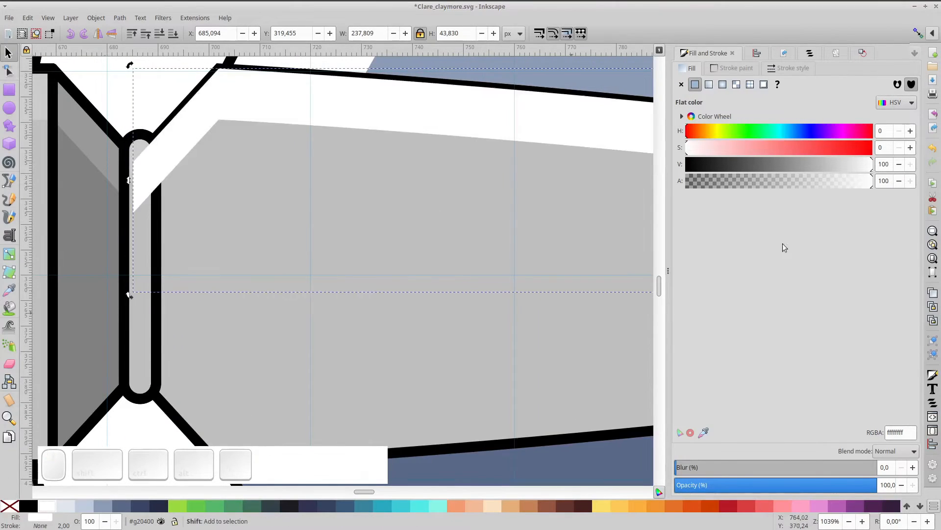
double_click(883, 180)
text(20)
key(Return)
Duplicate the long tapered piece and remove the copy's fill, keeping it as an outline over the highlight
click(280, 234)
key(ctrl+d)
click(10, 505)
Group the tapered piece with its highlight and outline, and lower the group two levels behind the rounded collar
click(183, 138)
shift+click(194, 162)
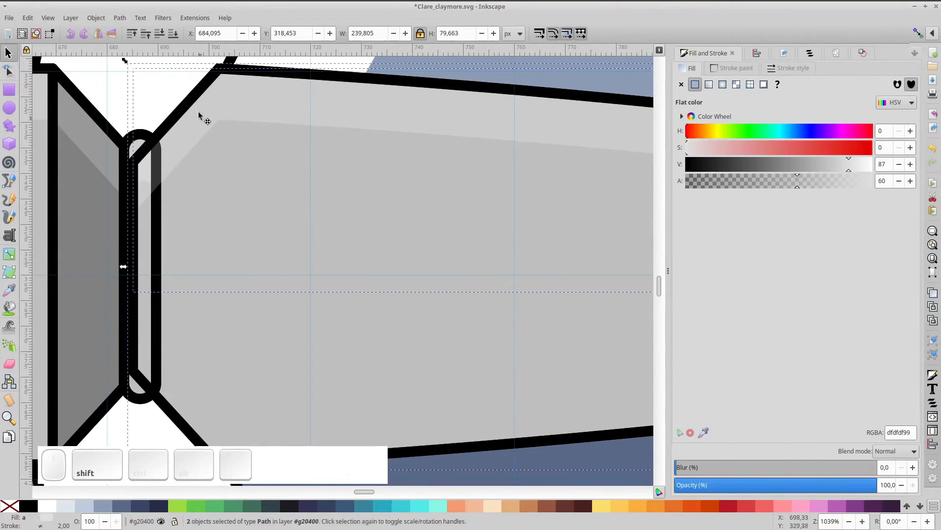
shift+click(201, 89)
key(ctrl+g)
click(158, 34)
click(158, 34)
Cut a strip from the upper edge of the pommel's octagonal block by subtracting a copy offset downward with Difference
scroll(245, 172, down, 3)
scroll(470, 250, left, 5)
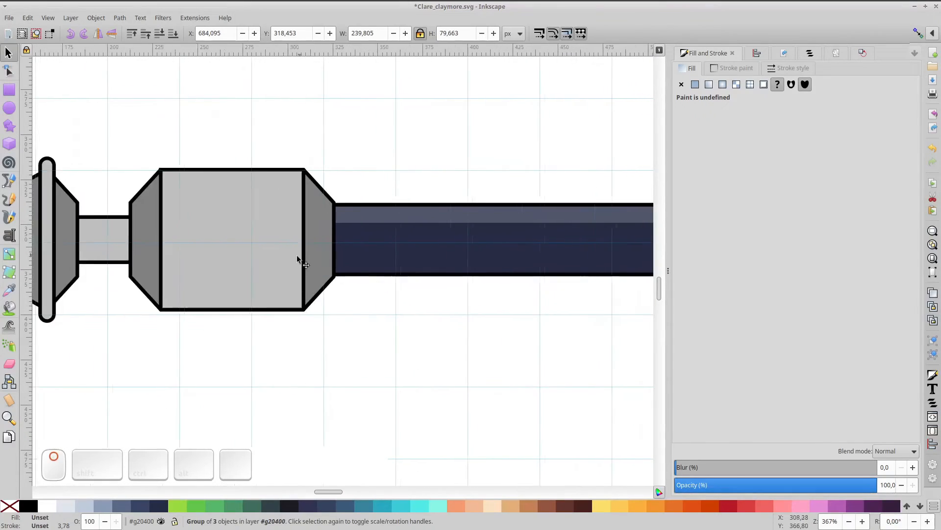
click(302, 239)
double_click(302, 240)
click(362, 234)
key(ctrl+d)
key(ctrl+d)
key(Down)
key(Down)
key(Down)
key(Down)
key(Down)
shift+click(343, 174)
key(ctrl+minus)
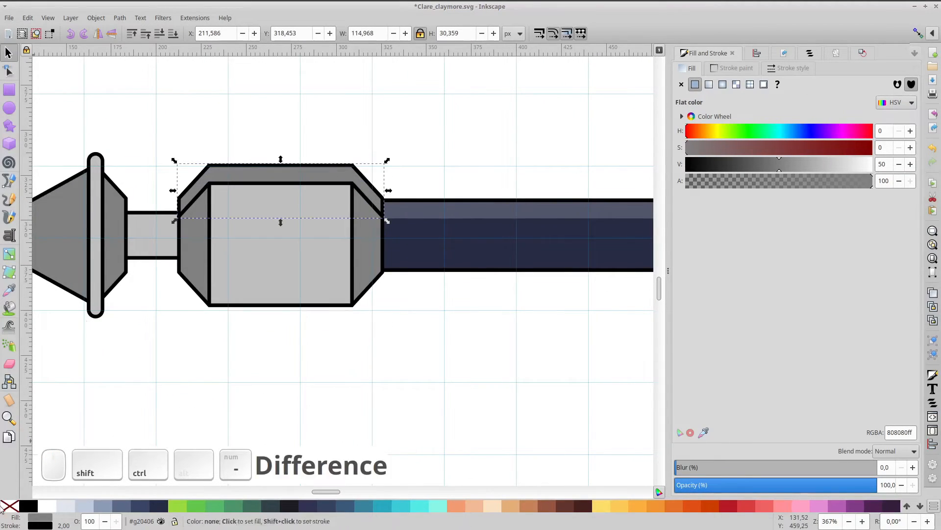
Fill the octagonal block's upper strip with white at 20 percent alpha and remove its stroke
click(47, 505)
shift+click(9, 505)
double_click(883, 181)
text(20)
key(Return)
Duplicate the pommel block's central panel and octagonal body without fill, as outlines over the highlight
click(273, 284)
key(ctrl+d)
click(10, 506)
click(191, 240)
key(ctrl+d)
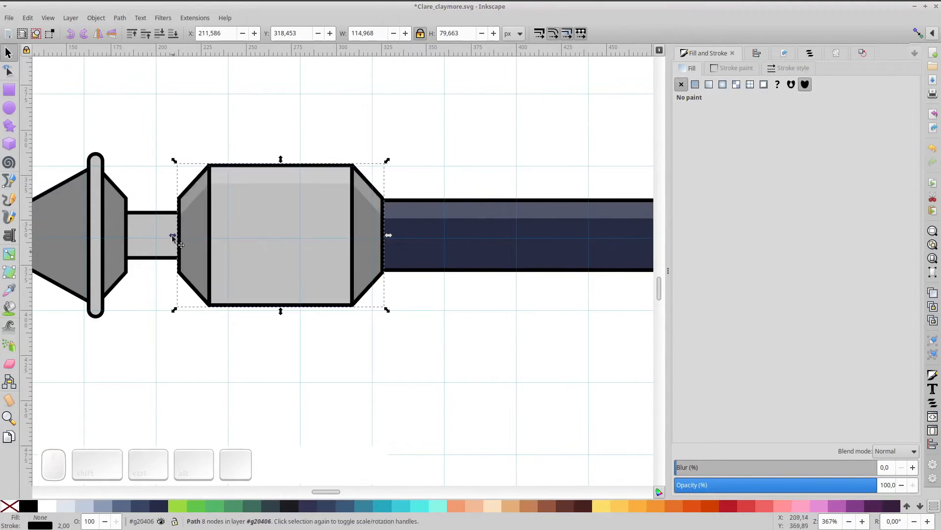
Cut a strip from the upper part of the pommel's narrow neck by subtracting a copy offset downward with Difference
key(ctrl+d)
key(ctrl+d)
key(Down)
key(Down)
key(Down)
key(Down)
key(Down)
shift+click(266, 225)
key(ctrl+minus)
Fill the neck's upper strip with white at 20 percent alpha and remove its stroke
click(47, 506)
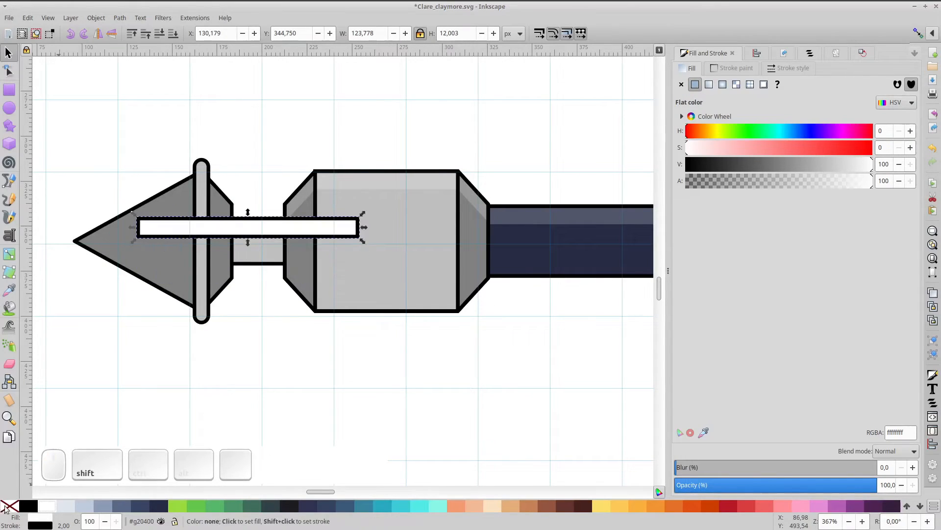
shift+click(10, 506)
double_click(886, 182)
text(20)
Group the narrow neck with its highlight and lower the group to the bottom of the stack
click(265, 249)
shift+click(265, 228)
key(ctrl+g)
click(173, 34)
Duplicate the neck rectangle inside its group and remove the copy's fill, leaving an outline over the highlight
double_click(265, 237)
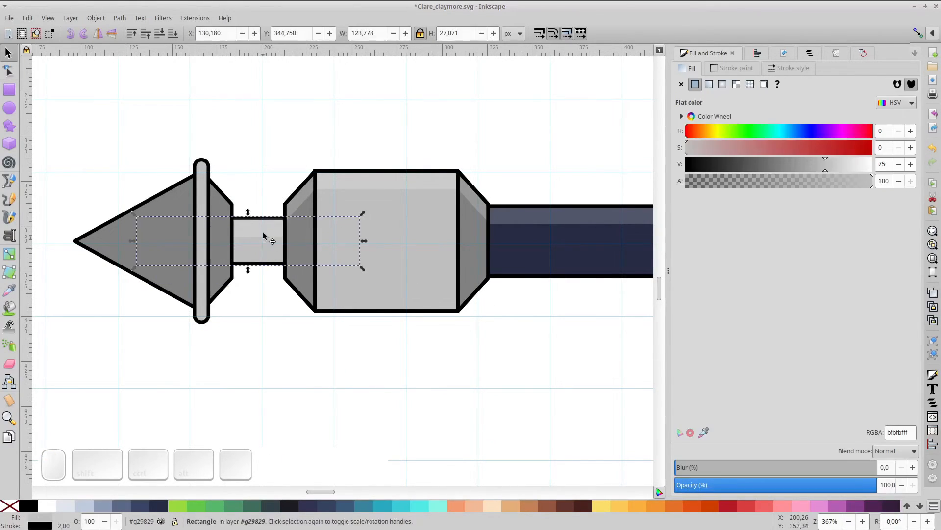
scroll(263, 226, up, 4)
click(9, 90)
key(s)
key(ctrl+d)
click(10, 506)
Cut a strip from the upper end of the pommel's thin rounded ring by subtracting a copy offset downward with Difference
scroll(368, 288, down, 2)
double_click(304, 251)
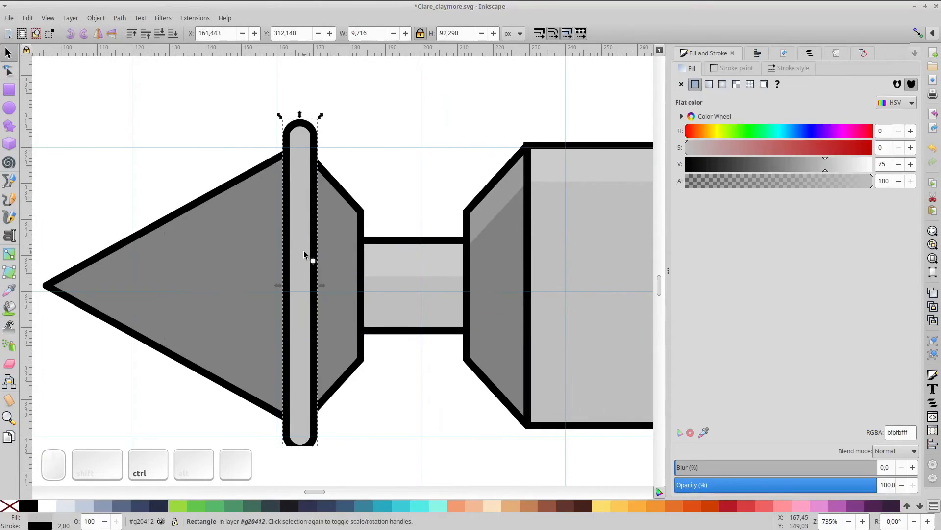
key(ctrl+d)
key(Down)
key(Down)
key(Down)
key(Down)
key(Down)
shift+click(300, 141)
key(ctrl+minus)
Turn the ring's upper strip into a translucent white highlight without stroke, and duplicate the ring for its outline
click(47, 505)
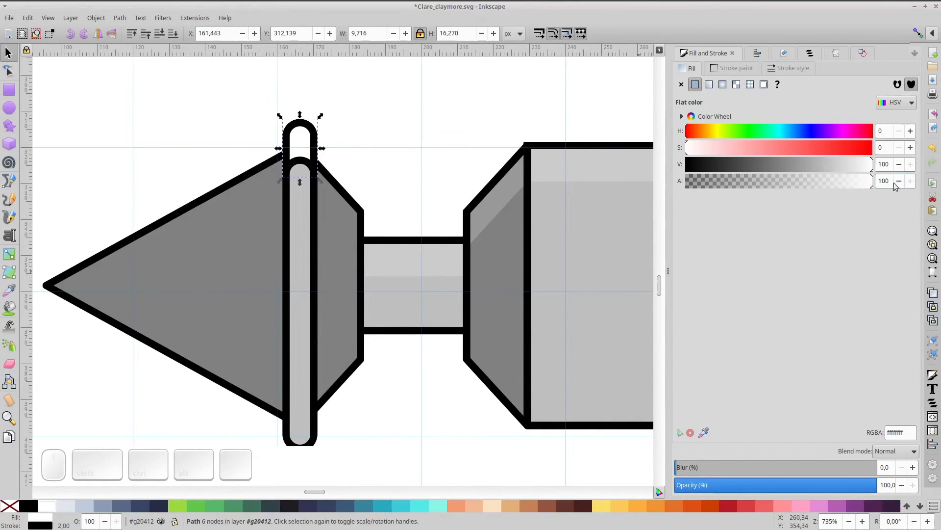
shift+click(10, 506)
click(300, 286)
key(ctrl+d)
Cut a strip from the upper edge of the pommel's pointed tip by subtracting a copy offset downward with Difference
click(243, 316)
key(ctrl+d)
key(ctrl+d)
key(Down)
key(Down)
key(Down)
key(Down)
key(Down)
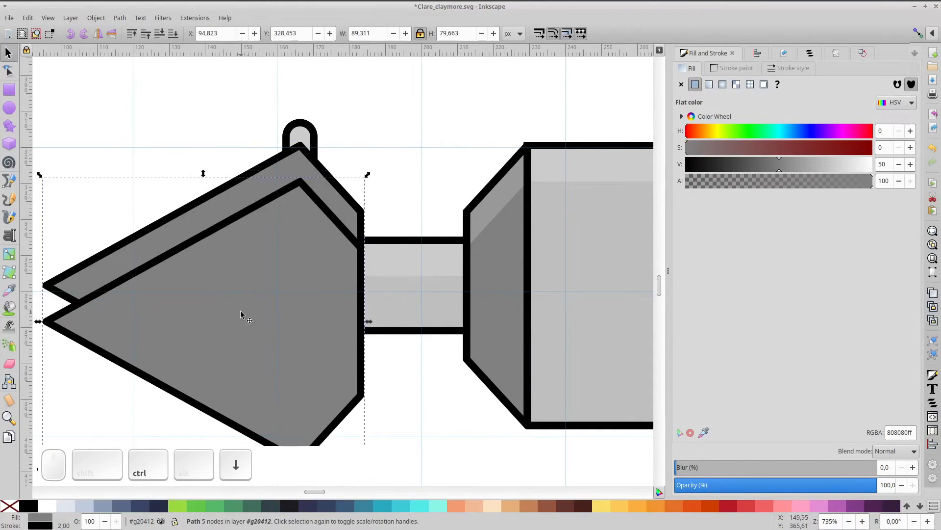
shift+click(265, 189)
key(ctrl+minus)
Fill the pointed tip's upper strip with white at 20 percent alpha and remove its stroke
double_click(883, 180)
text(20)
key(Return)
click(47, 506)
shift+click(10, 506)
Group the pointed tip with its highlight and add an unfilled duplicate of the tip as its outline
shift+click(211, 284)
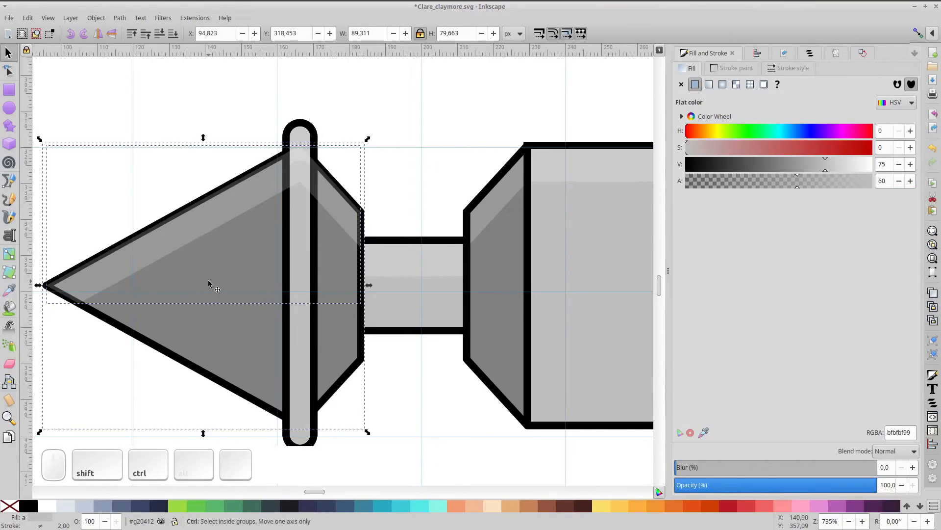
key(ctrl+g)
click(292, 123)
click(132, 33)
double_click(217, 274)
key(ctrl+d)
click(10, 505)
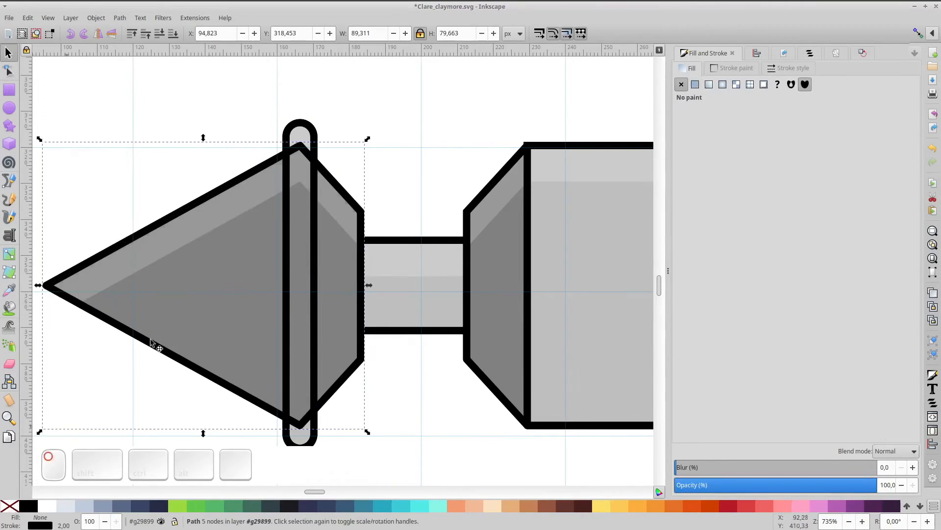
Group the thin ring with its highlight and outline, and bring it in front of the pointed tip
click(218, 218)
shift+click(231, 192)
click(288, 172)
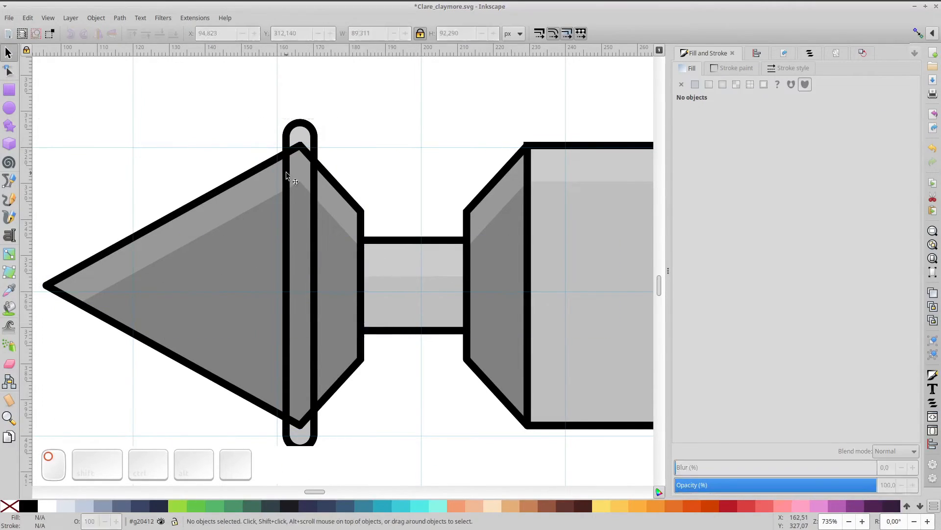
drag(308, 131, 334, 129)
key(ctrl+z)
shift+drag(275, 110, 328, 457)
key(ctrl+g)
click(389, 147)
scroll(268, 289, down, 6)
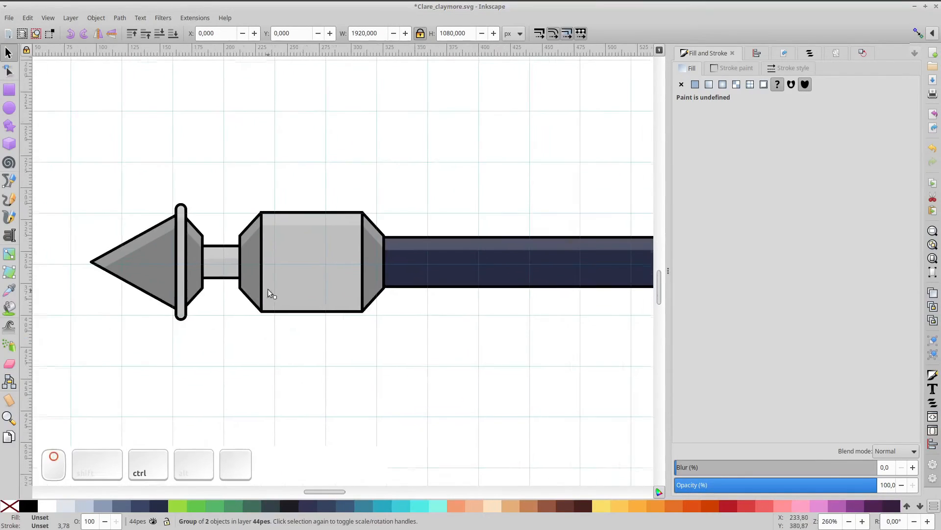
scroll(359, 261, up, 4)
key(n)
click(137, 236)
scroll(373, 326, down, 3)
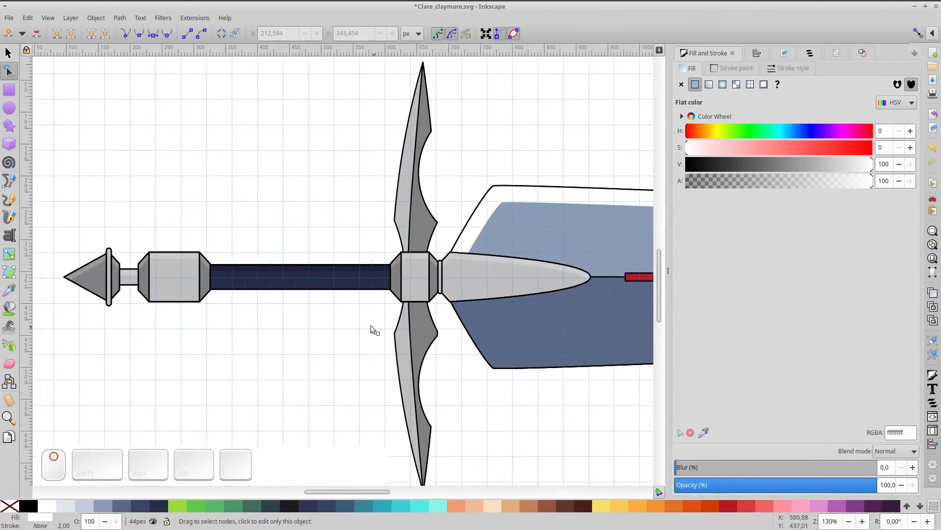
key(s)
key(Escape)
key(ctrl+z)
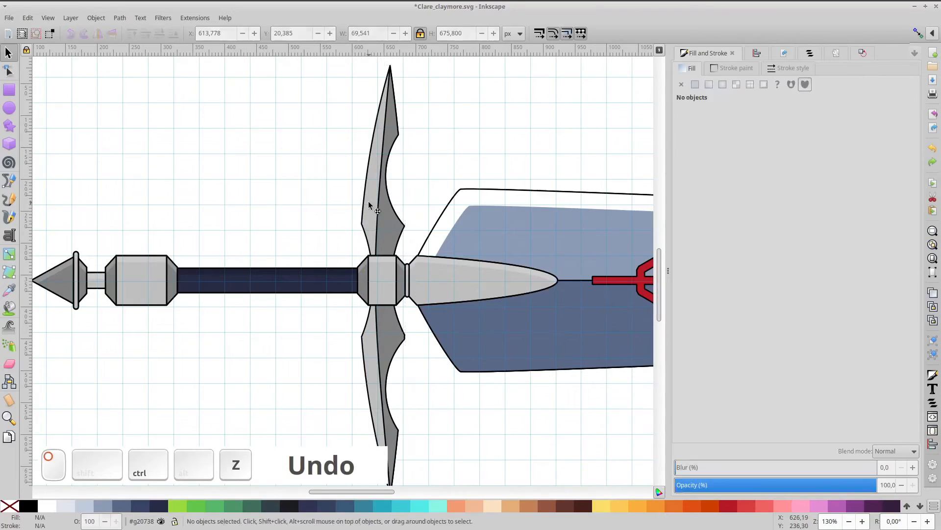
Duplicate the crossguard blades and nudge the copy slightly to the right and downward over the original
click(368, 198)
key(ctrl+d)
key(Right)
key(Right)
key(Down)
key(Down)
key(Down)
key(Down)
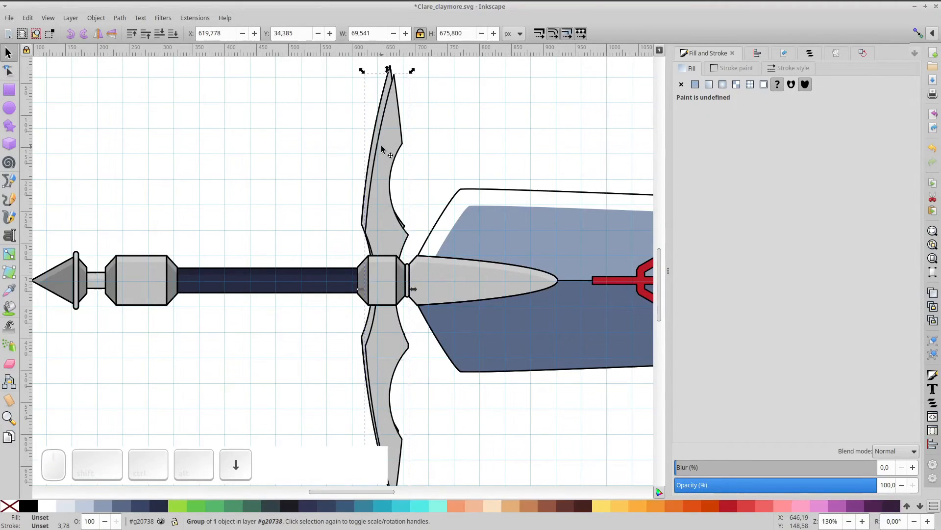
Try to cut a highlight strip from the crossguard blades by subtracting the offset copy with Difference
shift+click(382, 146)
scroll(374, 106, up, 3)
shift+click(386, 128)
shift+click(411, 161)
key(ctrl+minus)
click(65, 506)
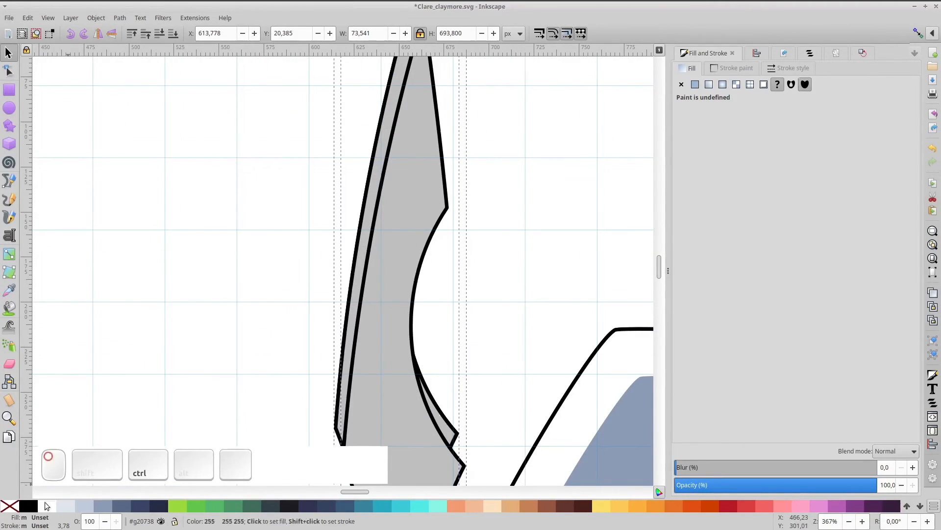
key(ctrl+z)
key(ctrl+z)
Try the Difference on the crossguard blades again from inside the copy's group, and undo the changes
double_click(391, 307)
click(385, 294)
shift+click(363, 249)
key(ctrl+minus)
click(65, 506)
scroll(403, 295, down, 2)
key(ctrl+z)
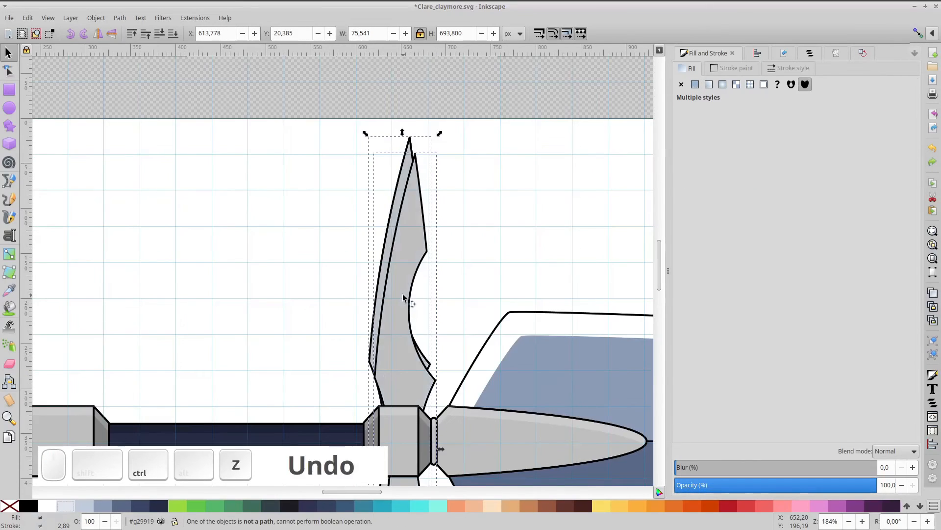
key(ctrl+z)
key(ctrl+z)
Cut a highlight strip from the light half of the crossguard blades with Difference, filled white and without a stroke
double_click(397, 290)
key(s)
mouse_move(395, 284)
mouse_down()
mouse_move(431, 284)
mouse_move(406, 246)
mouse_up()
key(ctrl+z)
key(ctrl+z)
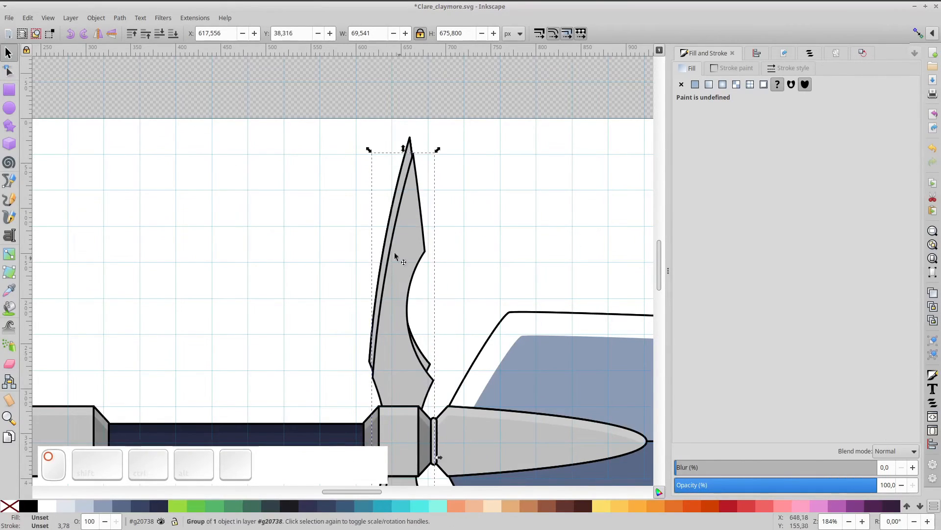
key(ctrl+minus)
key(ctrl+minus)
key(ctrl+shift+v)
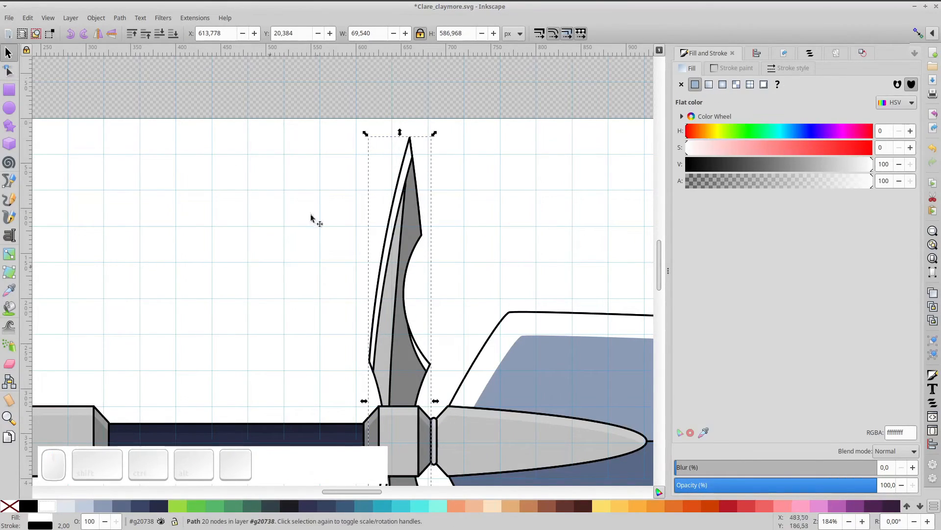
scroll(82, 136, down, 8)
scroll(363, 193, up, 8)
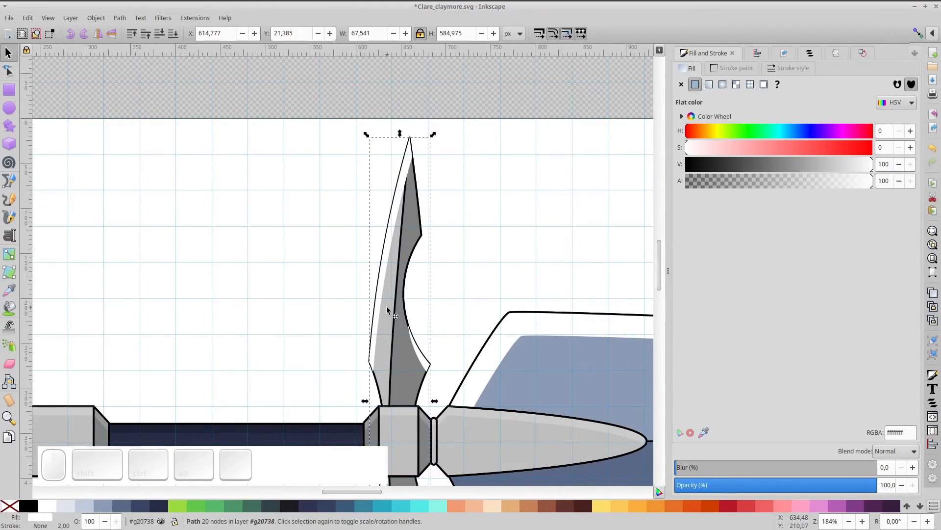
Place the light half's unfilled outline above its highlight, and cut an offset strip from the crossguard blades' dark half with Difference
key(ctrl+g)
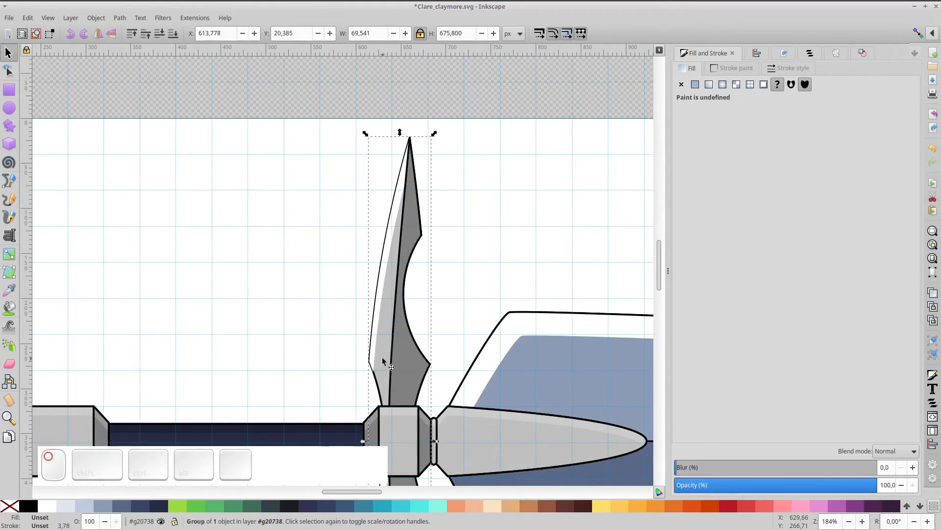
ctrl+click(410, 236)
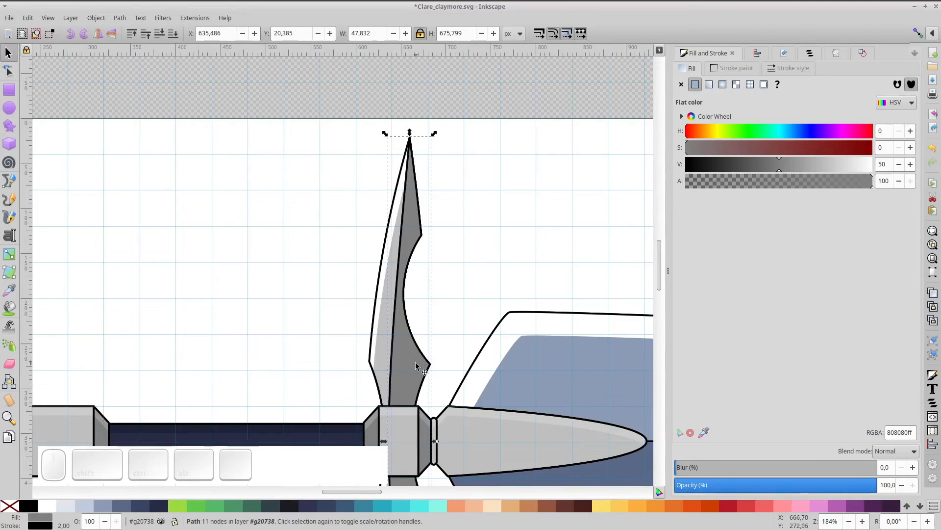
key(Down)
key(Down)
key(Down)
key(Up)
key(Up)
key(Up)
key(ctrl+minus)
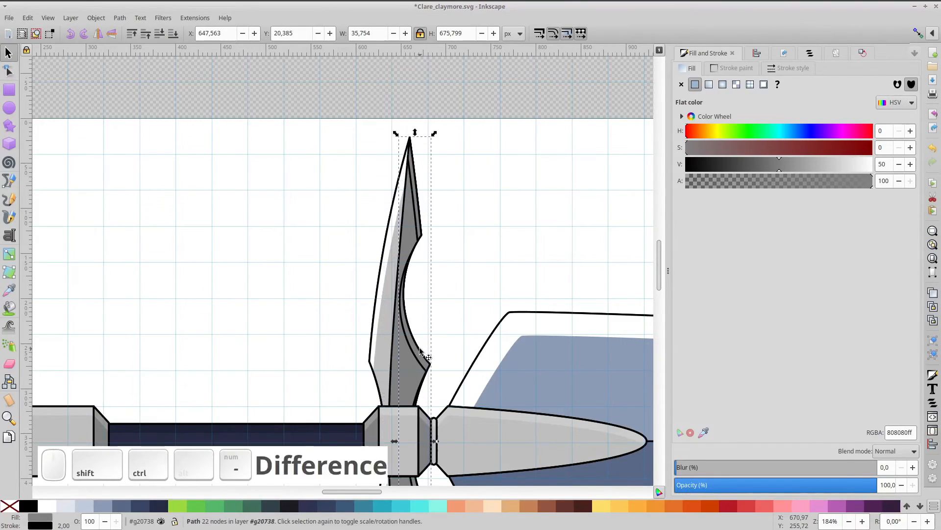
Fill the dark-half strip white without a stroke, and leave an unfilled outline of the dark half on top
key(ctrl+d)
click(47, 505)
scroll(442, 313, down, 3)
scroll(442, 312, up, 3)
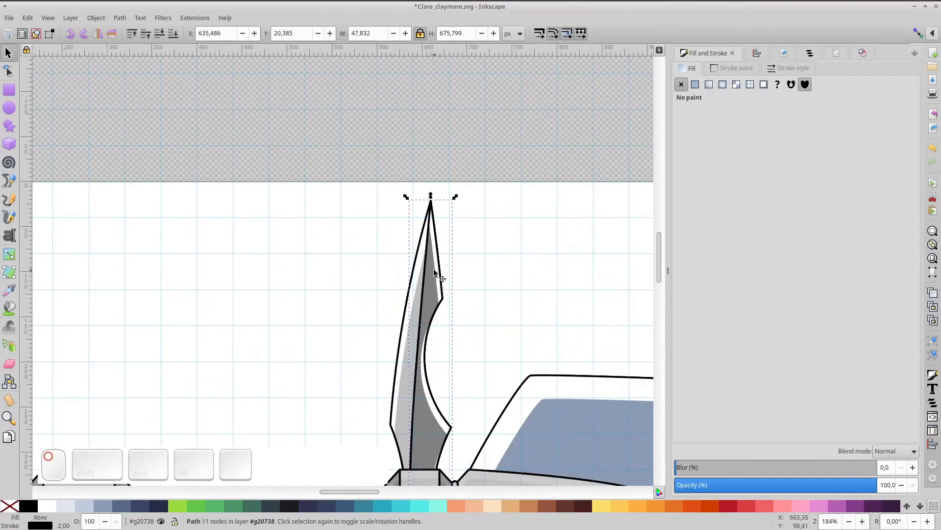
Set the fill alpha of the white highlight strips on both halves of the crossguard blades to 20
double_click(440, 273)
click(883, 180)
key(ctrl+z)
key(ctrl+z)
key(ctrl+z)
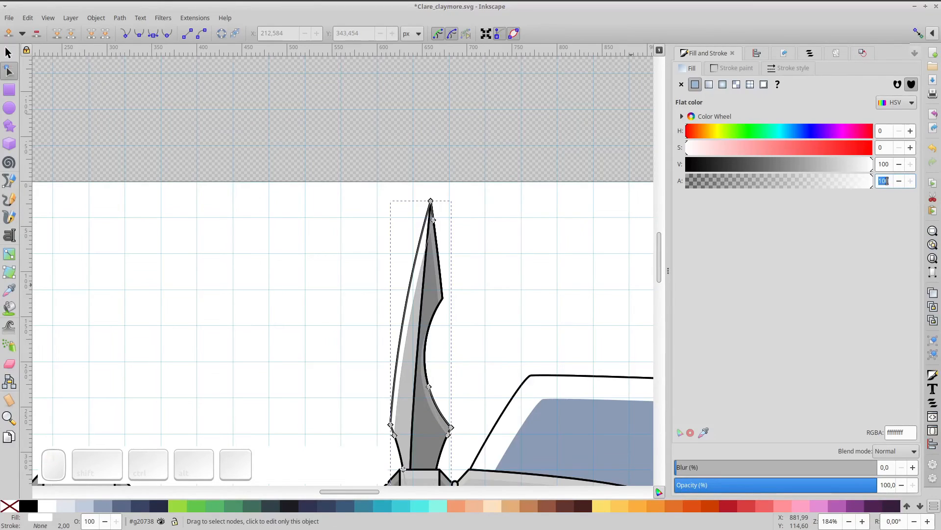
scroll(500, 361, down, 3)
scroll(596, 475, up, 3)
click(564, 432)
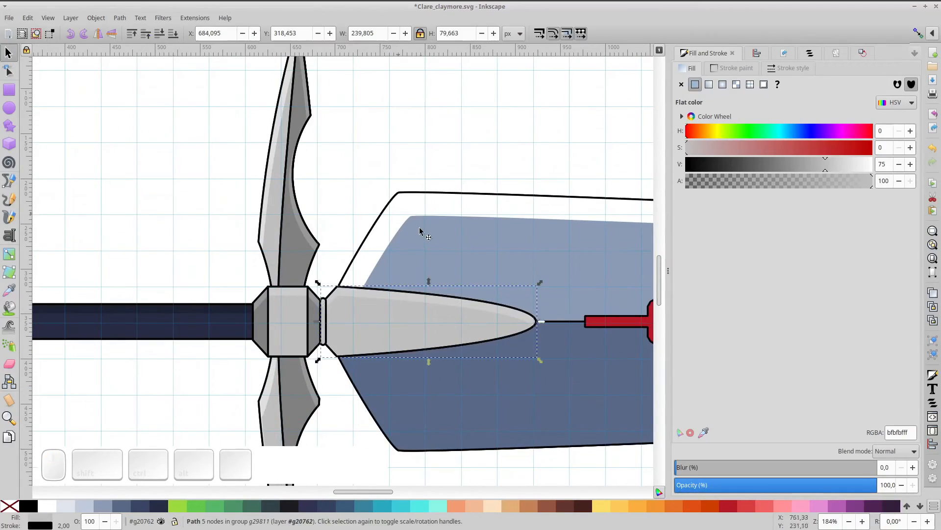
Select the whole sword and move it slightly down and to the left on the page
key(5)
key(s)
click(402, 245)
drag(397, 238, 393, 254)
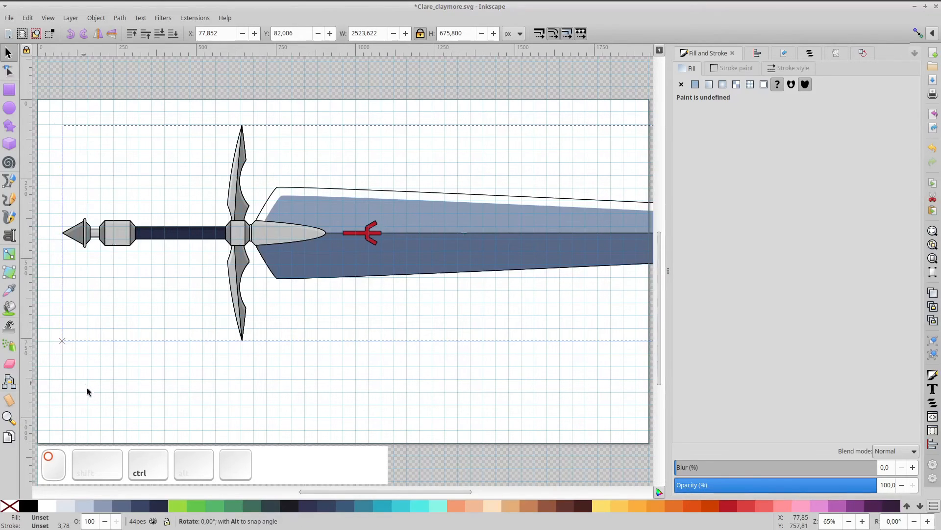
Try rotating the whole sword upright and scaling it down to about 251 by 938 px, and undo the changes
drag(87, 388, 523, 475)
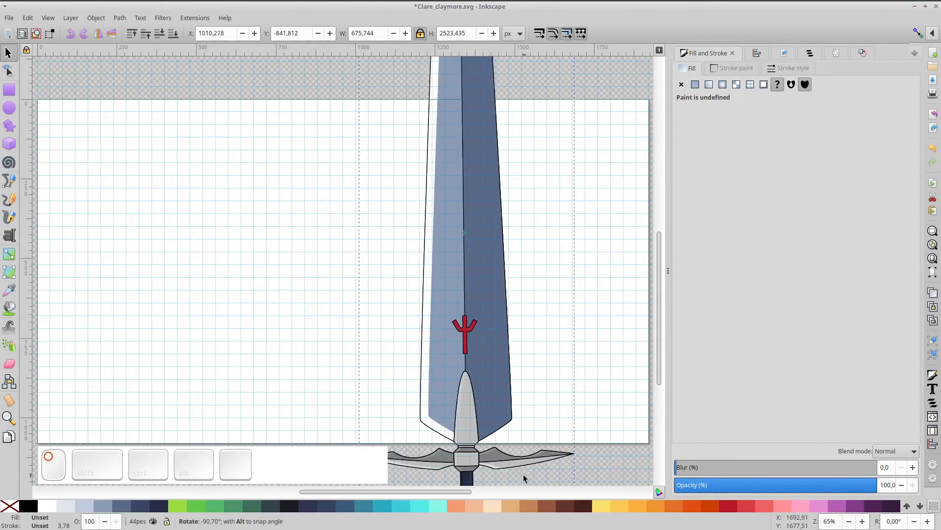
drag(478, 431, 478, 242)
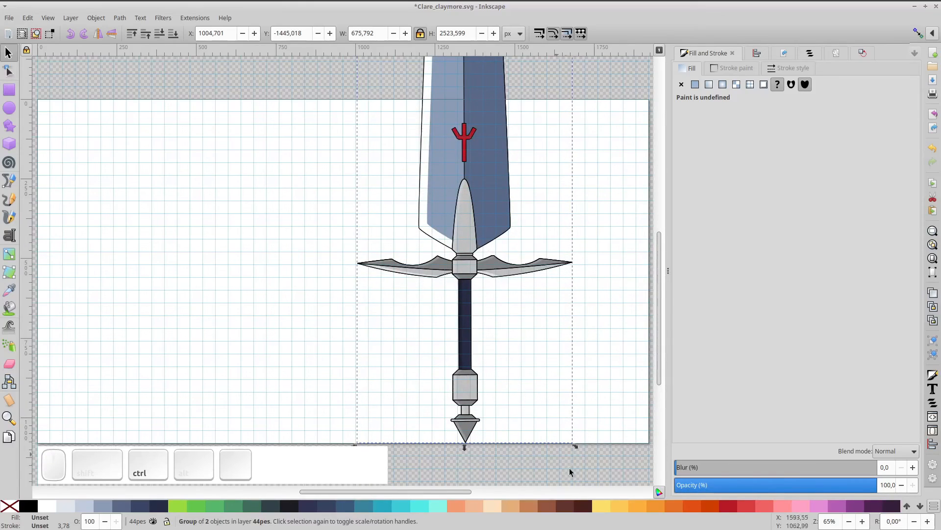
drag(575, 448, 524, 383)
drag(506, 354, 506, 354)
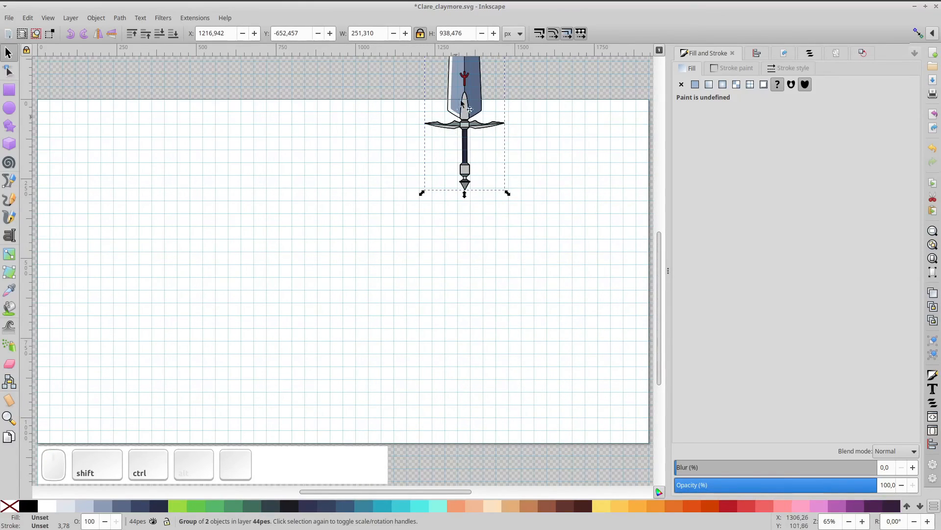
drag(463, 97, 453, 257)
ctrl+scroll(464, 284, up, 3)
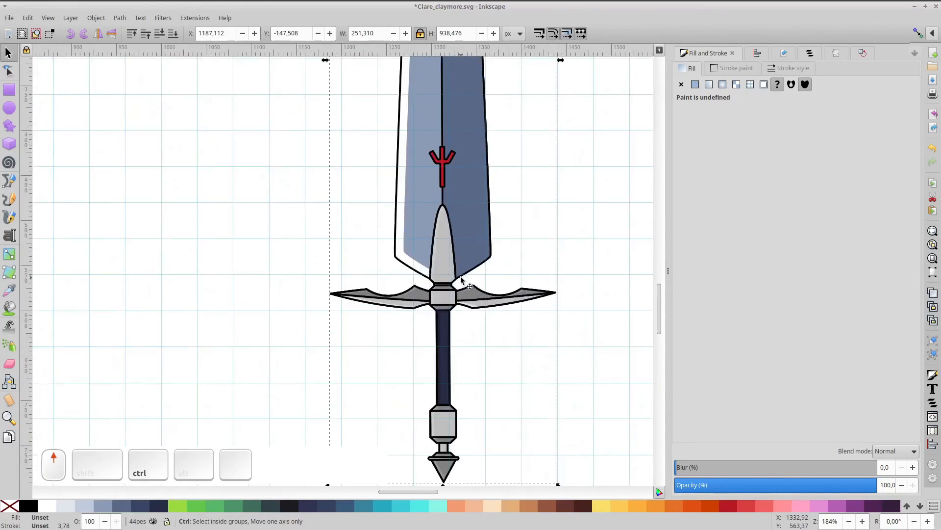
key(ctrl+z)
key(ctrl+z)
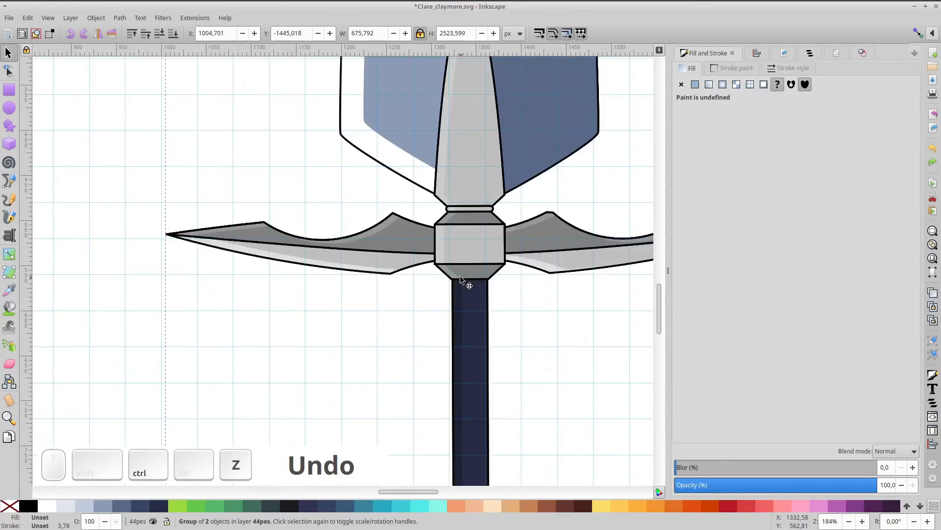
ctrl+scroll(460, 275, down, 4)
key(ctrl+z)
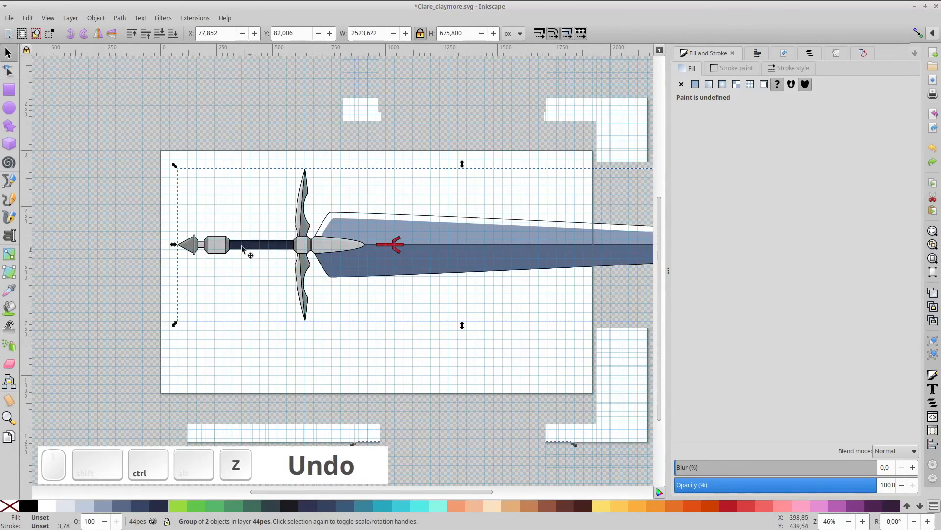
Set the fill alpha of the white highlight on the pointed tip over the blade's base to 50
click(8, 72)
ctrl+scroll(311, 210, up, 3)
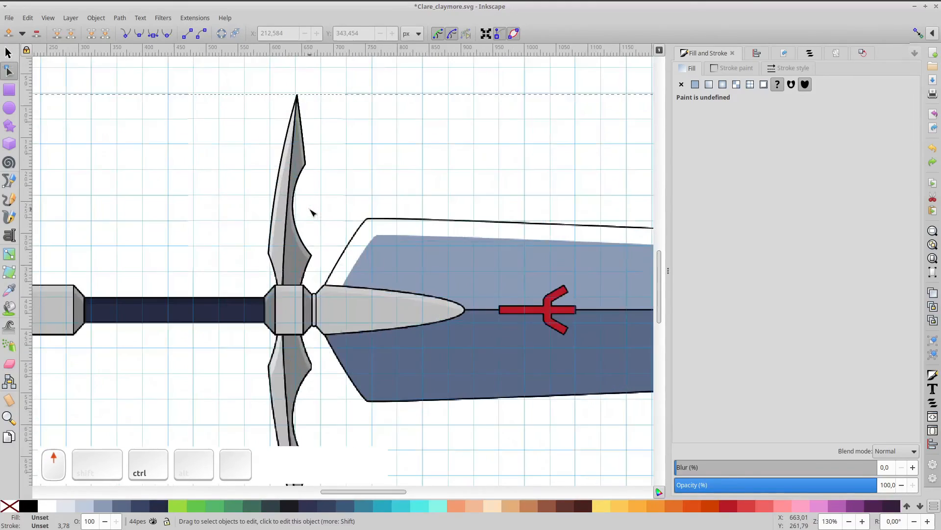
click(338, 297)
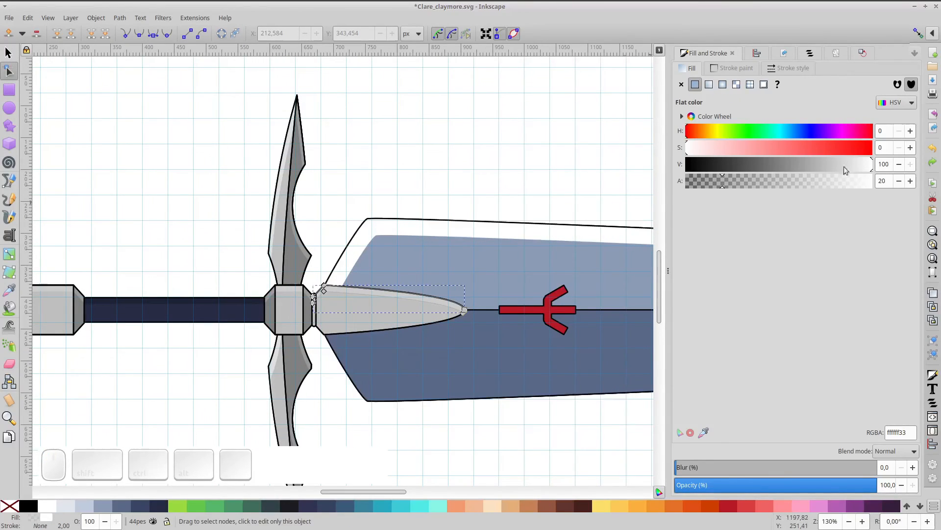
click(910, 182)
click(910, 181)
click(910, 181)
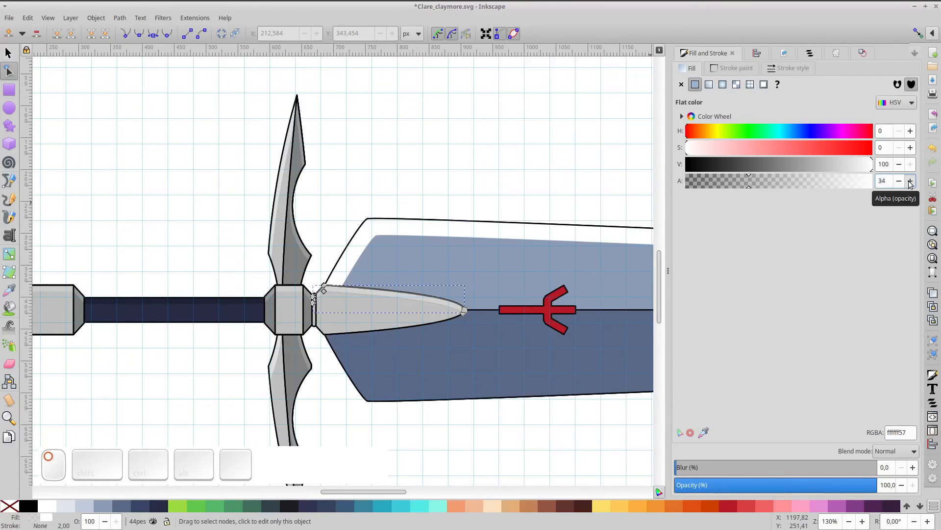
click(910, 182)
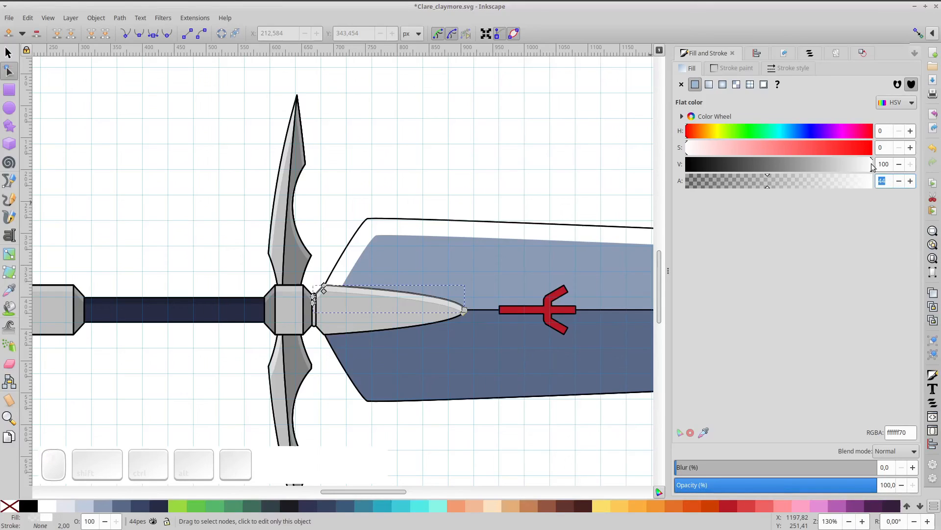
Set the fill alpha of the white highlight on the central crossguard block to 50
scroll(289, 312, up, 3)
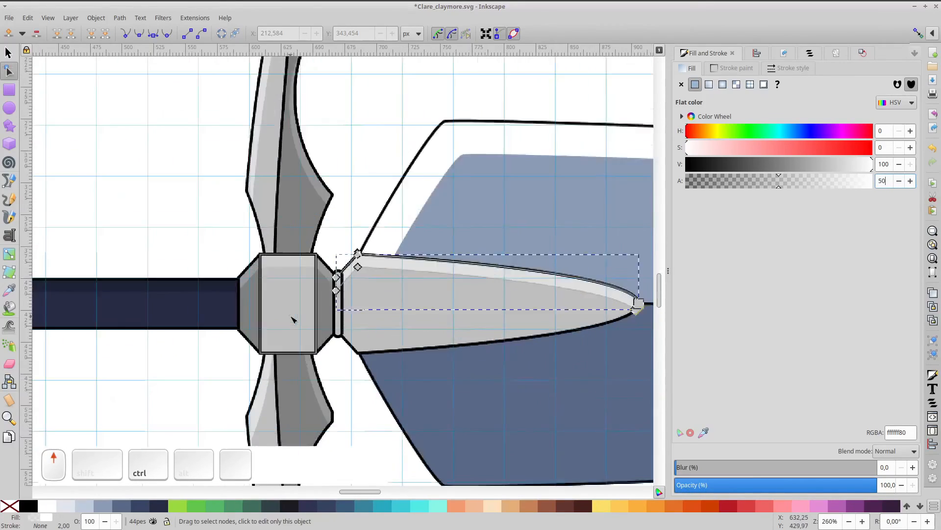
click(301, 256)
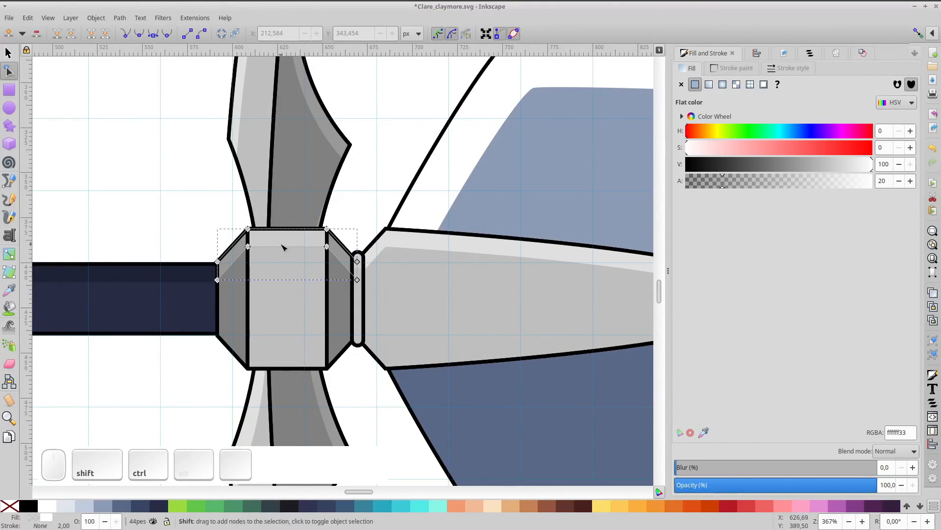
drag(889, 182, 843, 176)
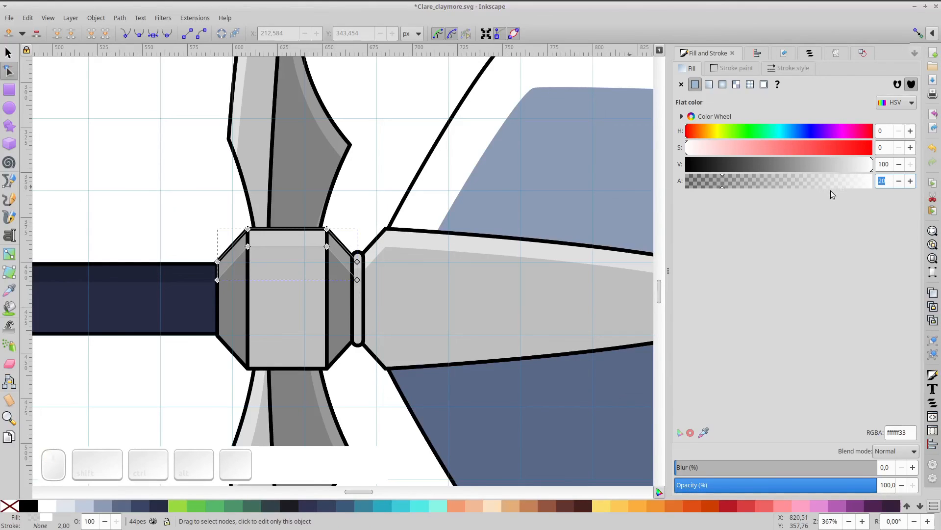
key(Return)
Set the fill alpha of the black shading strip along the dark blue grip to 50
drag(84, 284, 361, 289)
click(362, 289)
drag(889, 181, 860, 172)
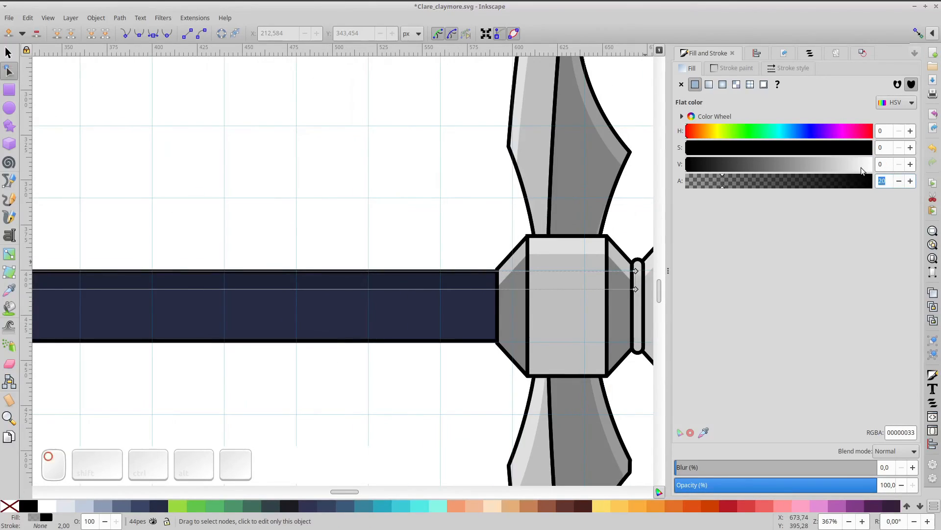
text(50)
key(Return)
Select the white highlights on the pommel cone, neck and collar together and set their fill alpha to 50
drag(483, 235, 757, 235)
click(180, 250)
shift+click(228, 291)
shift+click(177, 224)
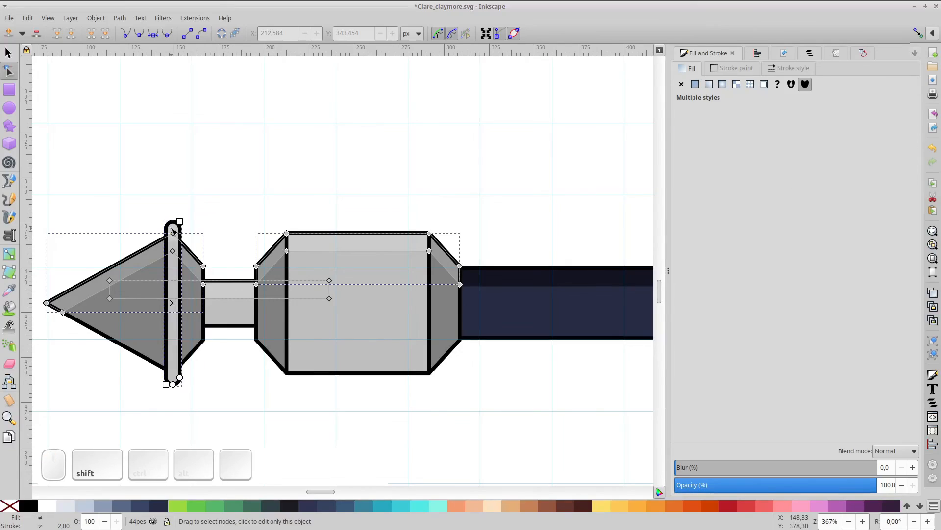
shift+click(177, 224)
shift+click(321, 247)
drag(889, 181, 842, 181)
text(50)
key(Return)
Set the fill alpha of the white highlight on the pommel's thin ring to 50
click(171, 236)
scroll(172, 236, up, 4)
text(50)
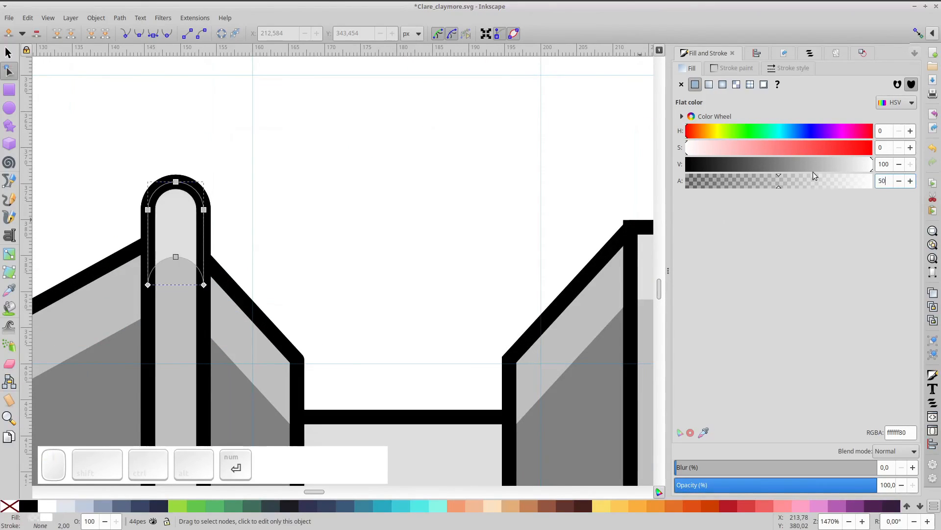
Select the highlight on the crossguard blades' dark half and open its alpha value for editing
text(5)
scroll(237, 138, up, 5)
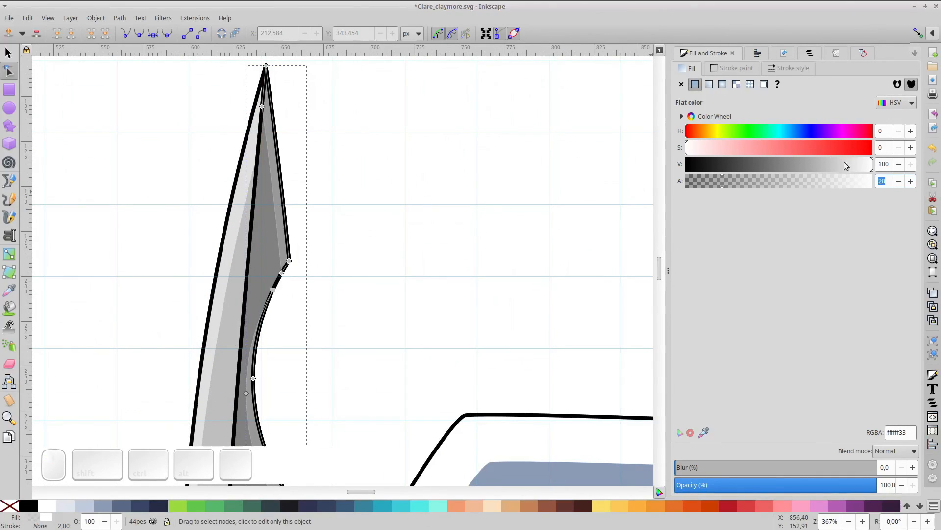